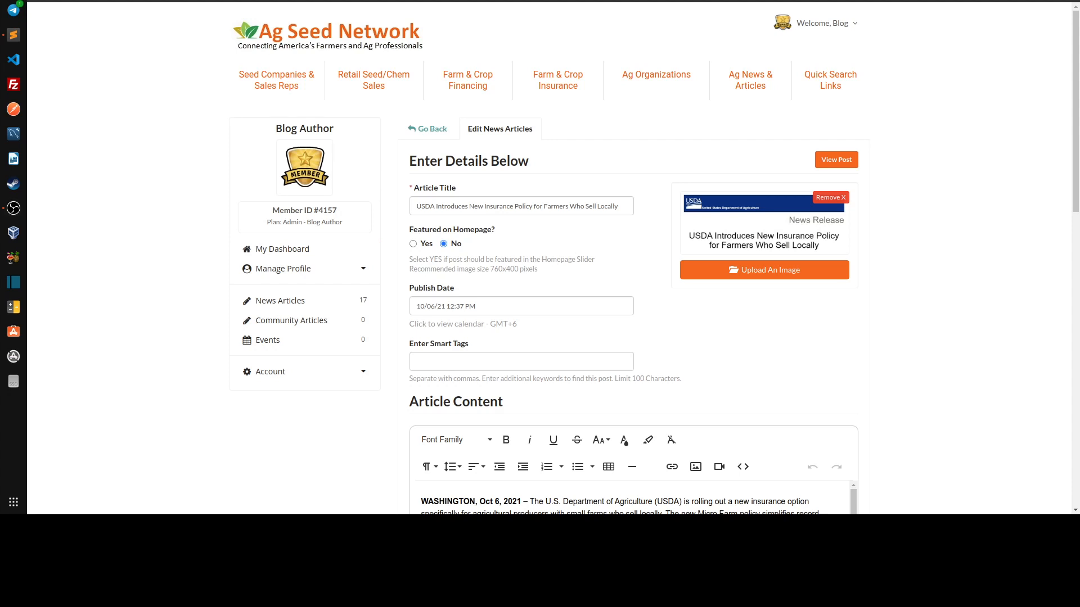
pyautogui.hotkey('ctrl', 't')
pyautogui.write('https://www.agseednetwork.com/account/blog/')
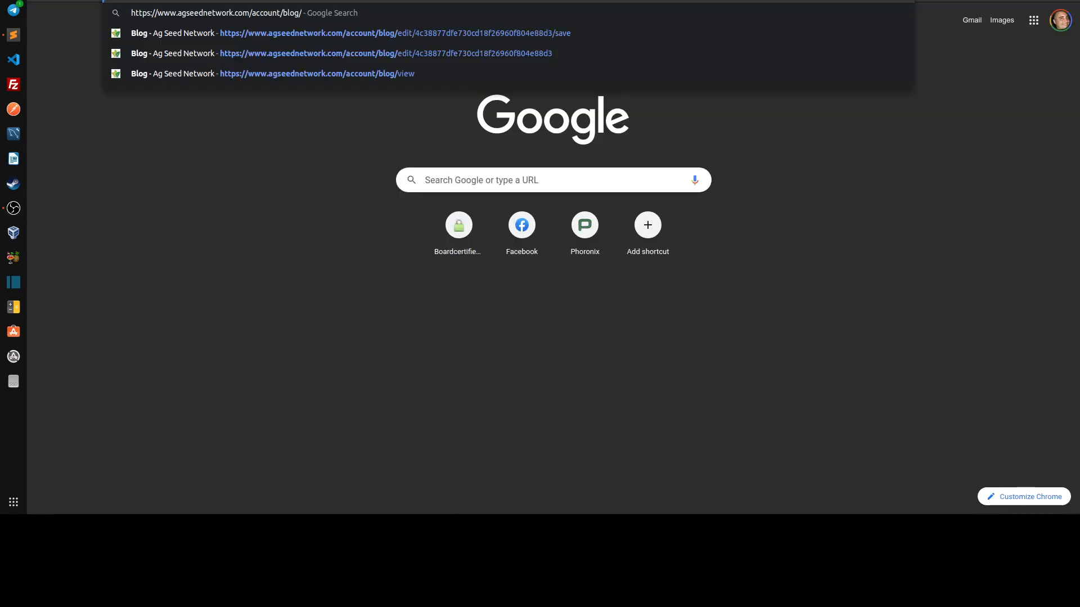
pyautogui.press('Left')
pyautogui.press('Left')
pyautogui.press('Left')
pyautogui.press('Left')
pyautogui.press('Left')
pyautogui.press('BackSpace')
pyautogui.press('BackSpace')
pyautogui.press('BackSpace')
pyautogui.press('BackSpace')
pyautogui.press('BackSpace')
pyautogui.press('BackSpace')
pyautogui.press('BackSpace')
pyautogui.press('BackSpace')
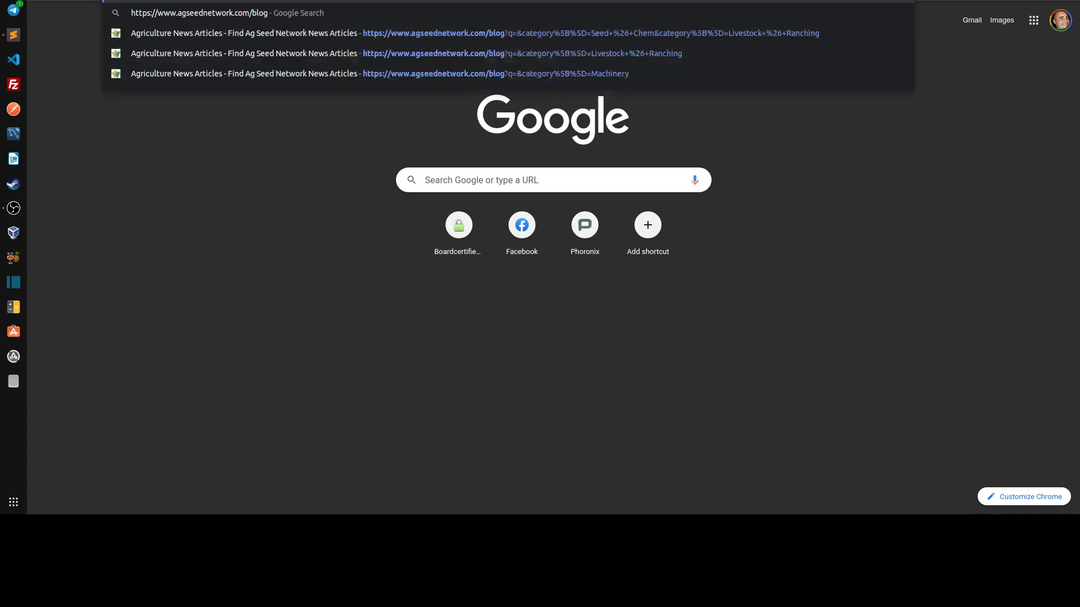
pyautogui.press('Return')
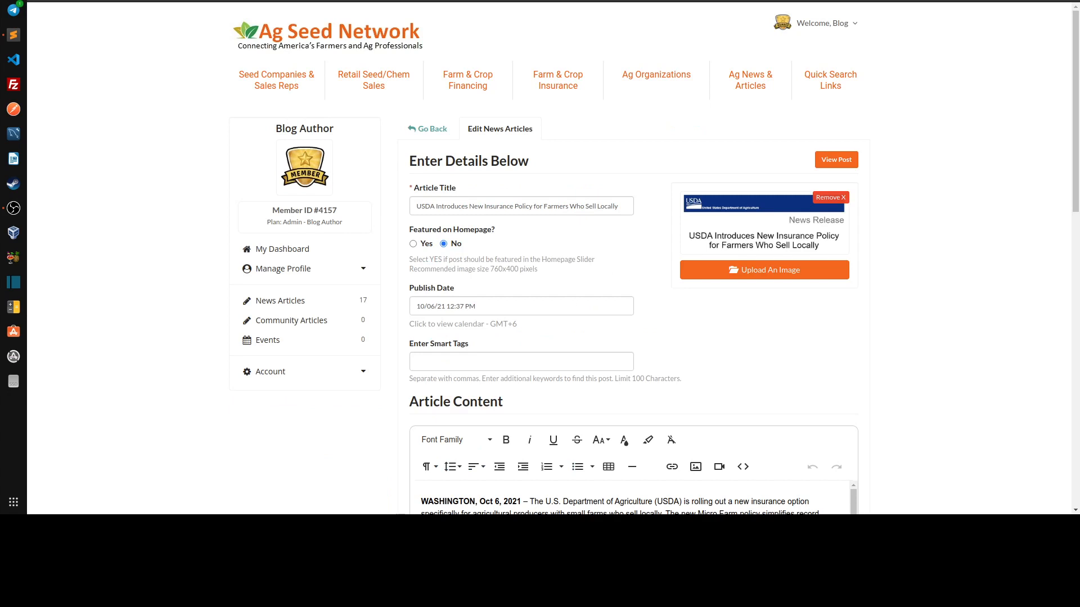
# Fill the News Articles post categories with Seed & Chem, Livestock & Ranching, Dairy, Finance & Insurance, Precision Ag & Technology, Ag Economics, Machinery, On The Farm, USDA
pyautogui.click(584, 1)
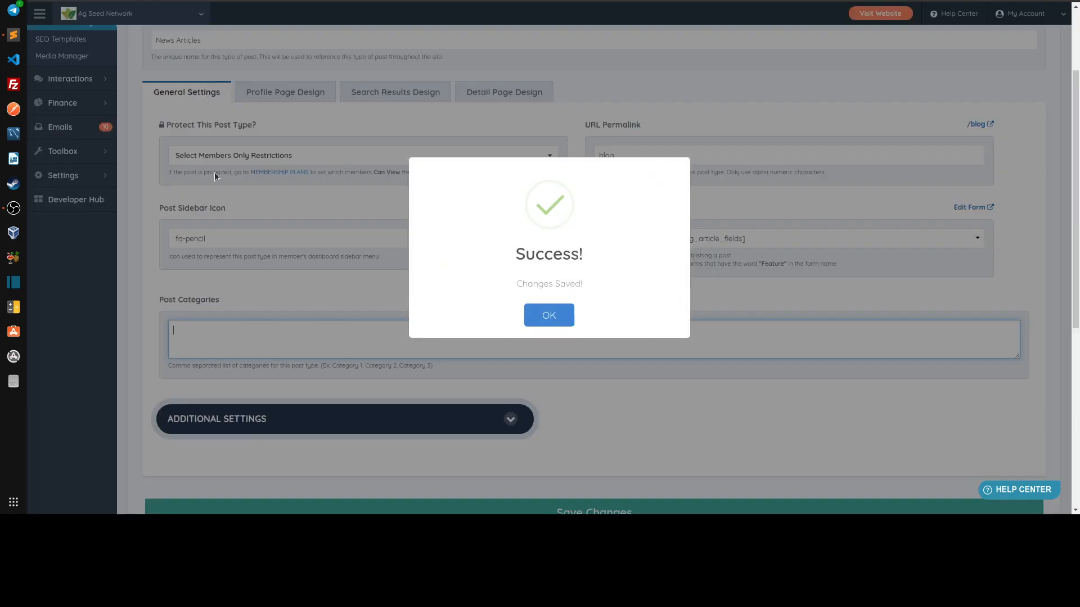
pyautogui.click(543, 315)
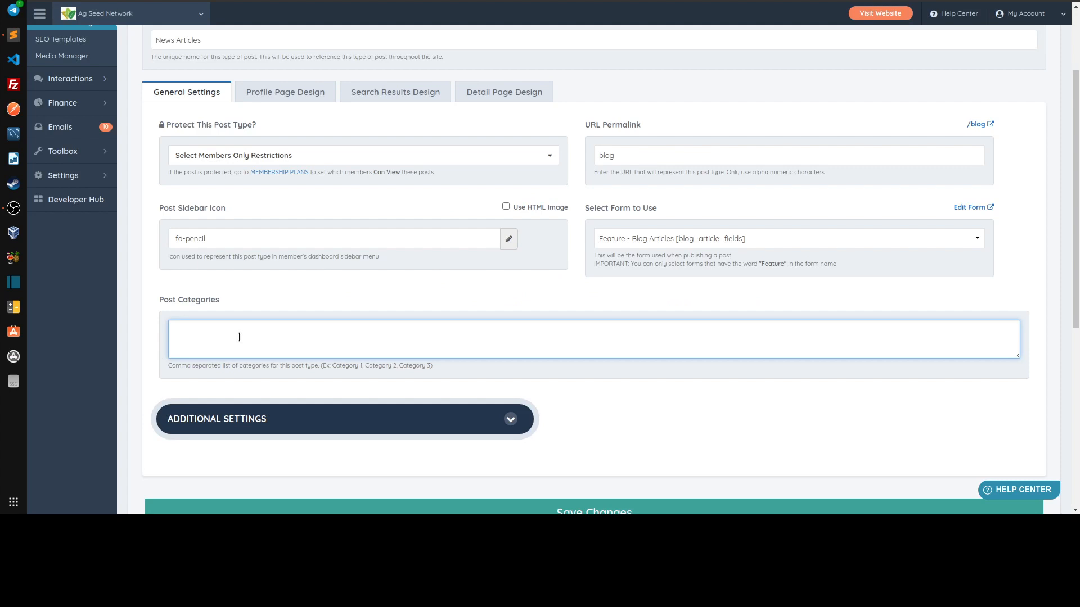
pyautogui.write('Seed & Chem, Livestock & Ranching, Dairy, Finance & Insurance, Precision Ag & Technology, Ag Economics, Machinery, On The Farm, USDA')
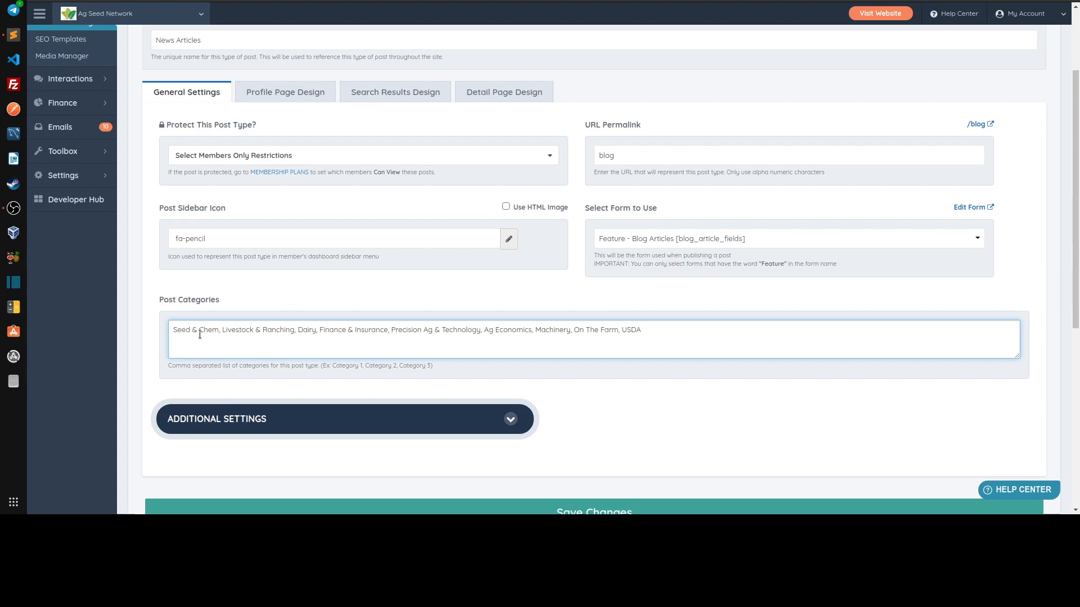
# Bring up the post types list from the content settings and go to the News Articles post type's edit form
pyautogui.scroll(2, 199, 334)
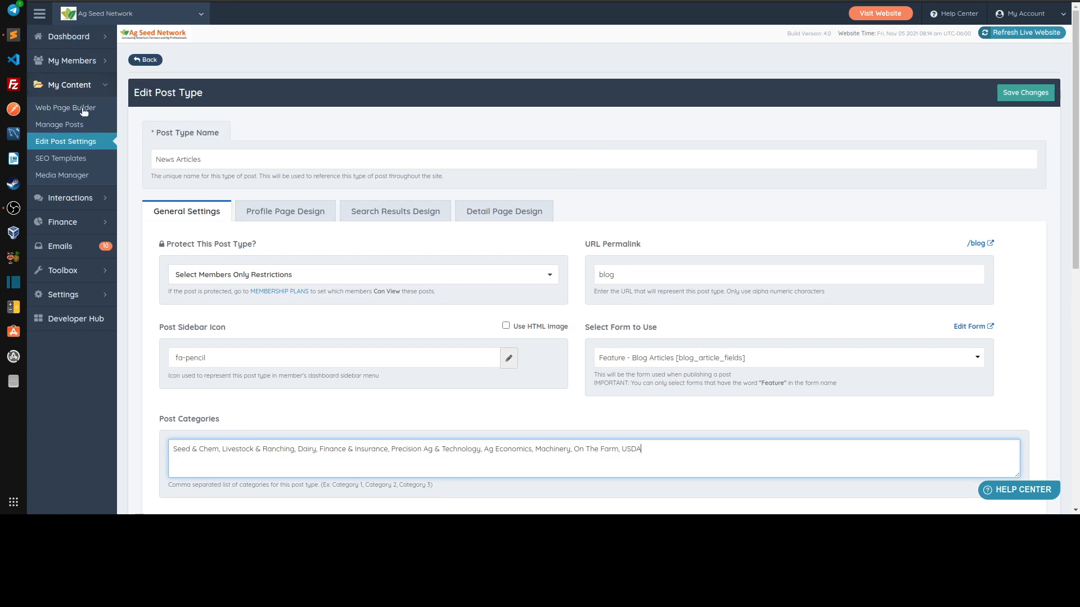
pyautogui.click(64, 143)
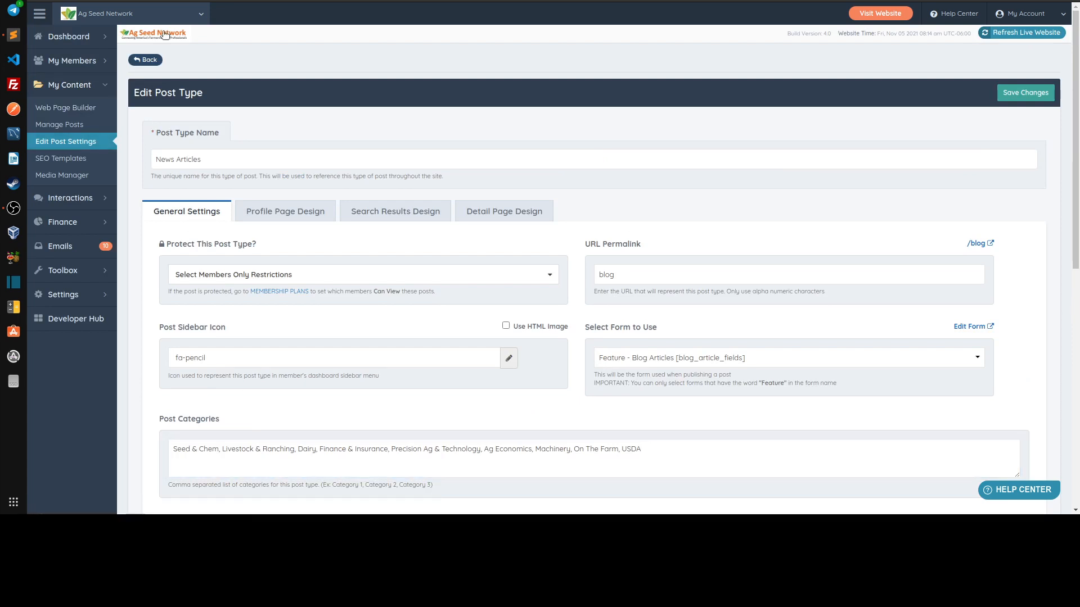
pyautogui.click(63, 141)
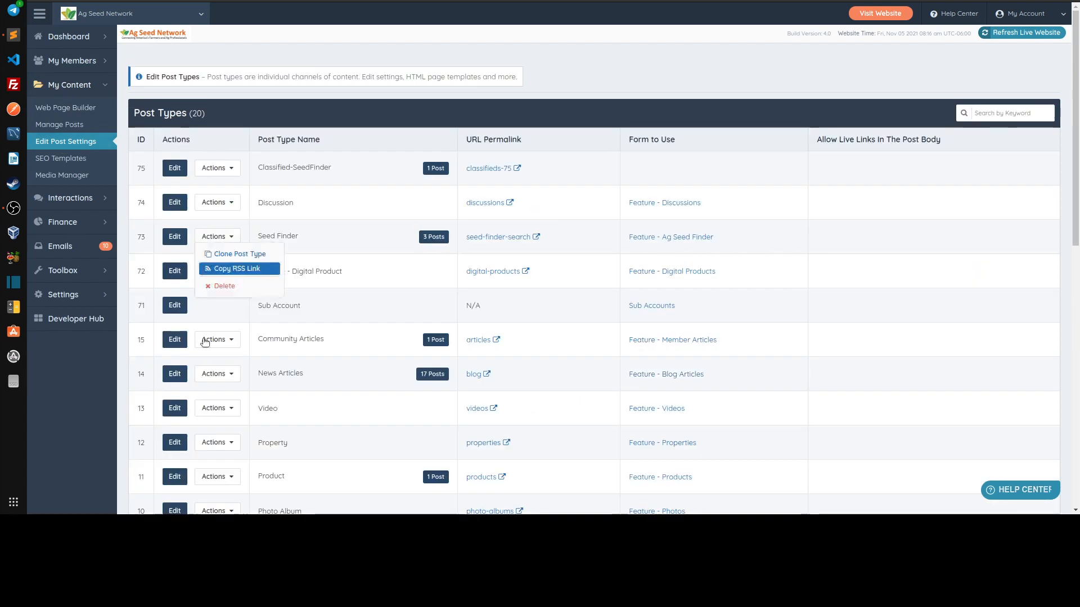
pyautogui.scroll(-5, 354, 320)
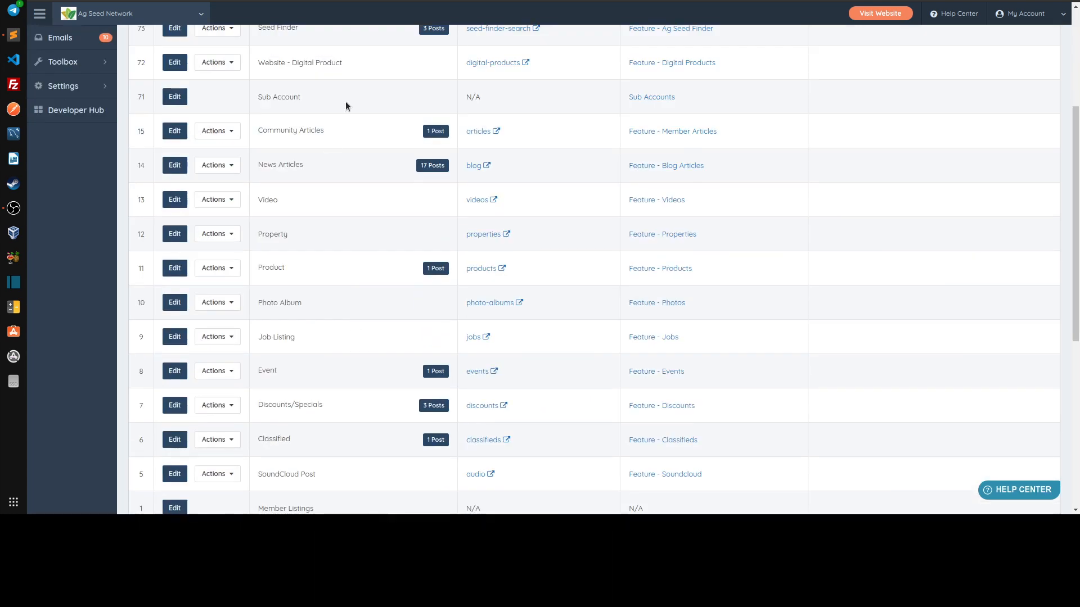
pyautogui.scroll(5, 311, 149)
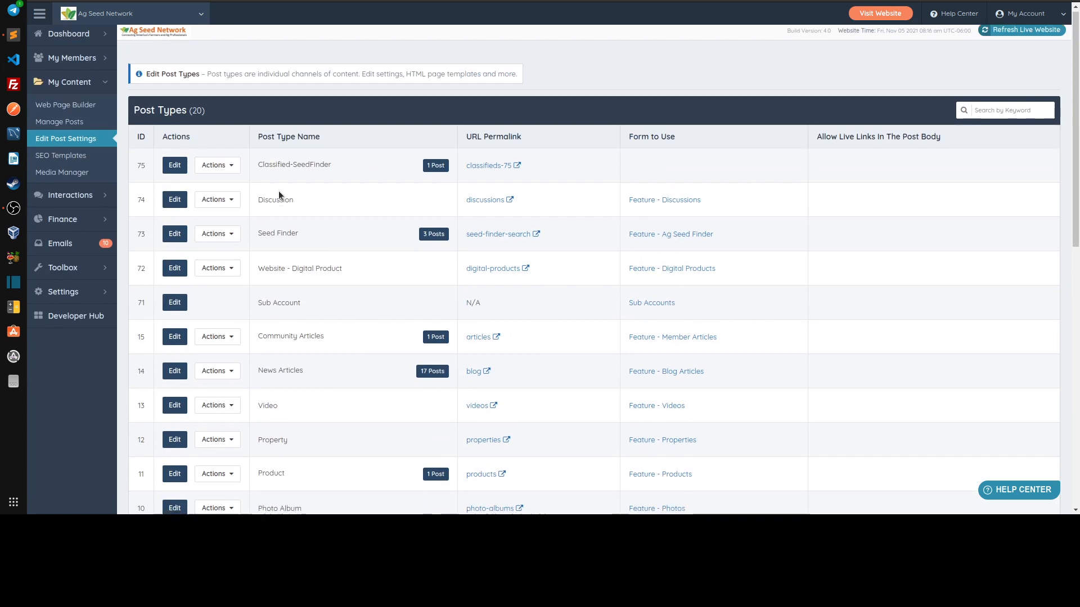
pyautogui.scroll(-3, 278, 190)
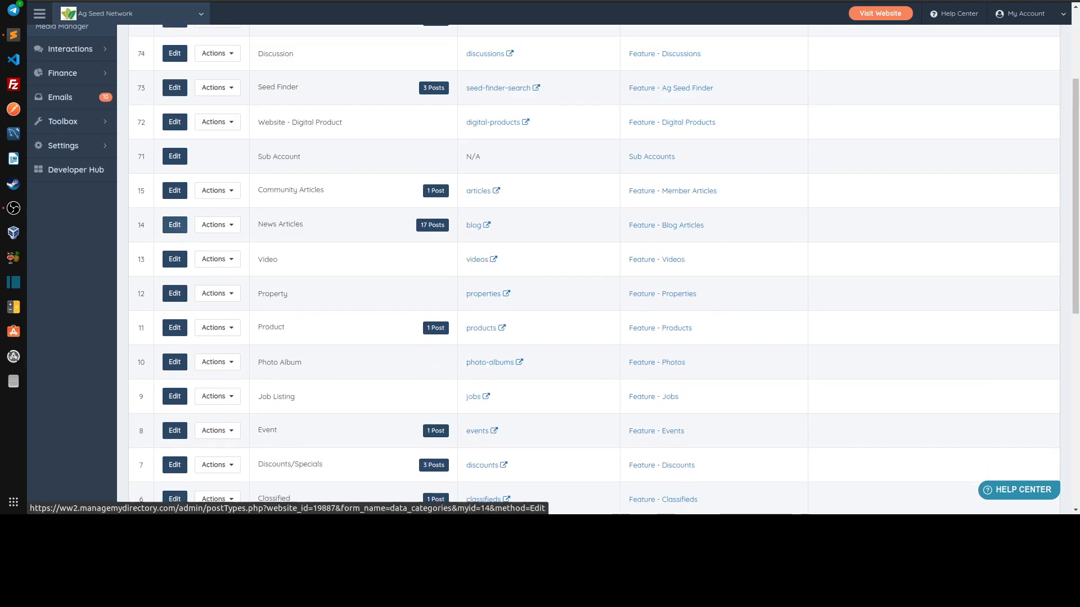
pyautogui.click(176, 225)
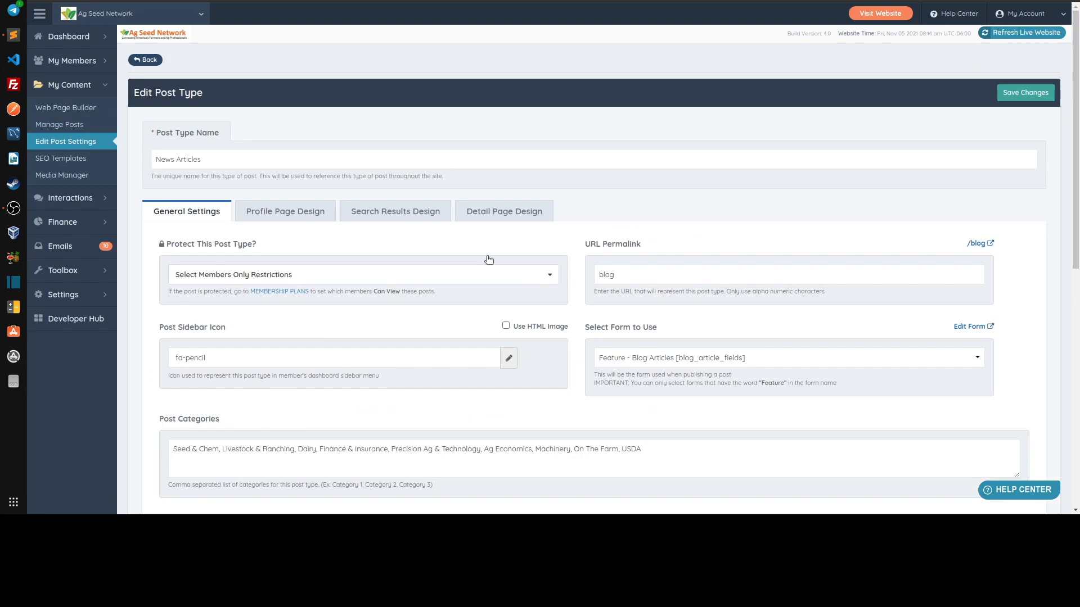
# Review the comma-separated Post Categories under the general settings and save the News Articles post type
pyautogui.scroll(-1, 176, 134)
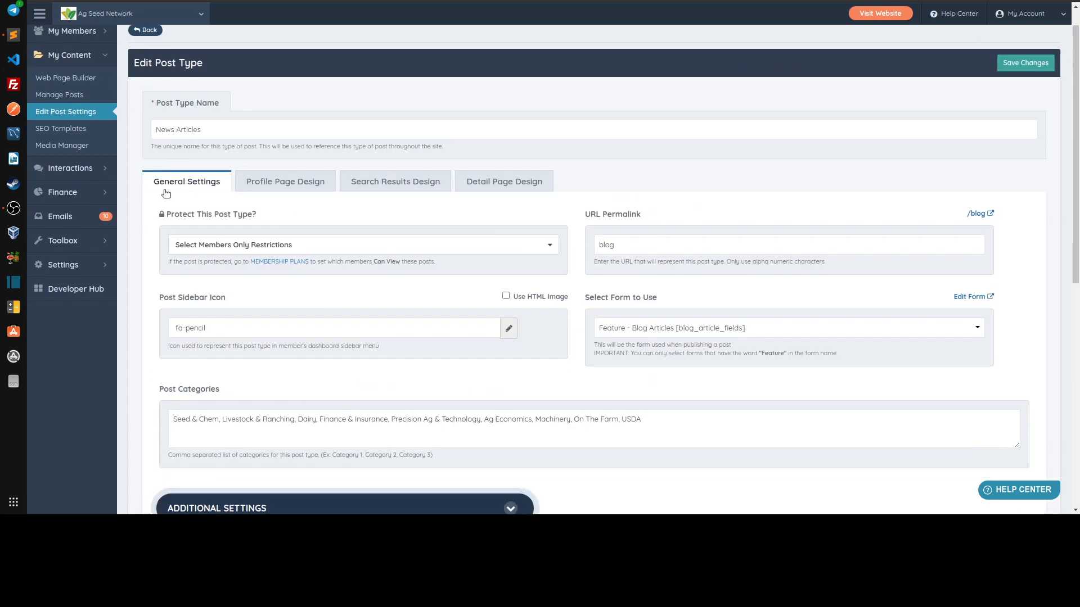
pyautogui.scroll(-4, 153, 186)
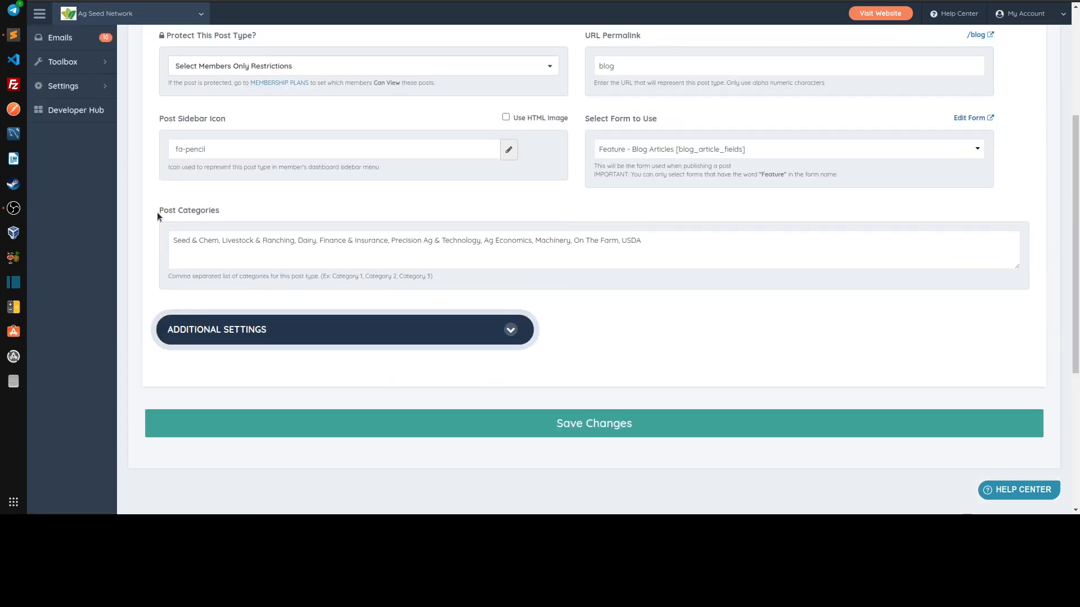
pyautogui.moveTo(157, 212); pyautogui.dragTo(257, 200)
pyautogui.click(259, 200)
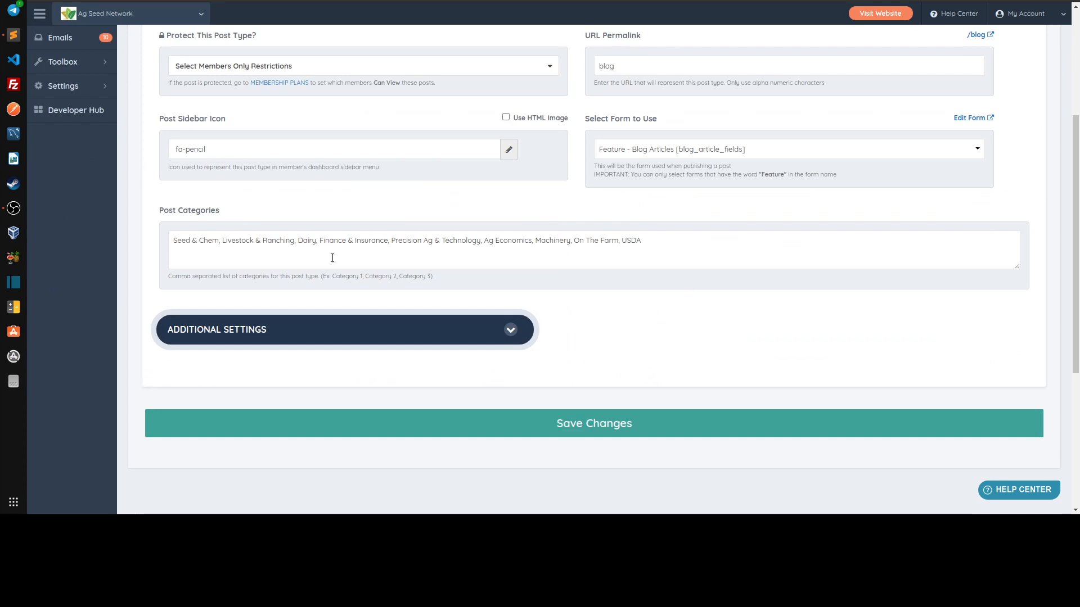
pyautogui.click(688, 253)
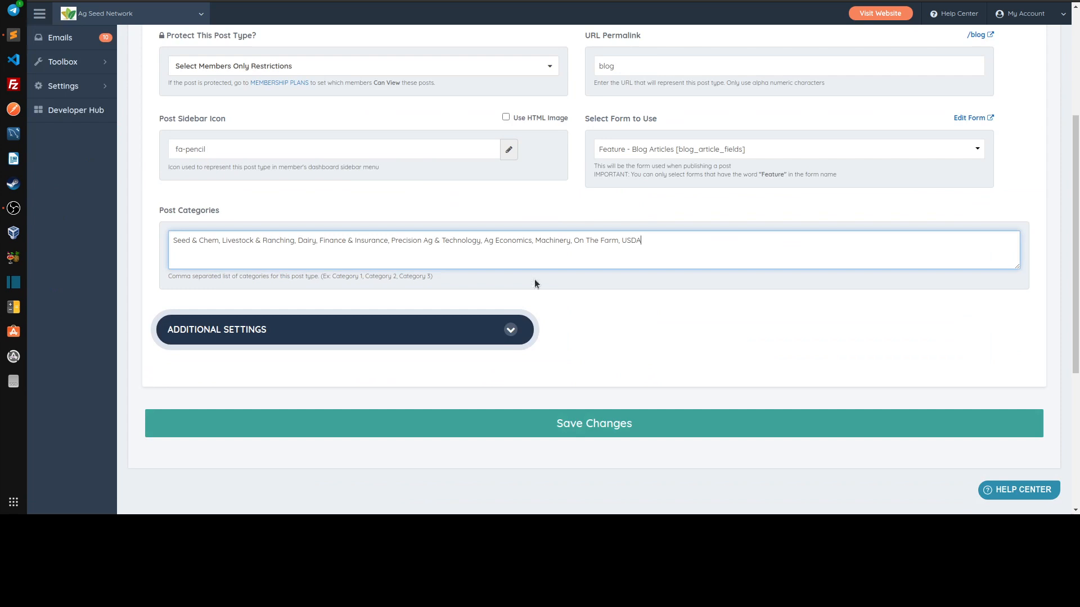
pyautogui.click(517, 425)
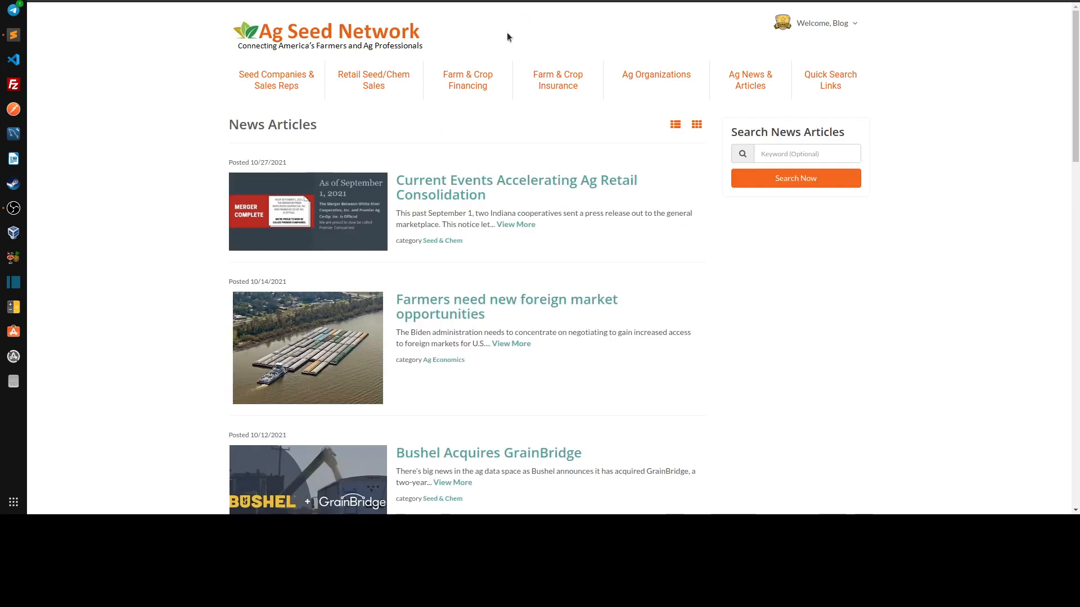
# Check the search form on the public News Articles page and reload the page
pyautogui.moveTo(738, 132); pyautogui.dragTo(815, 156)
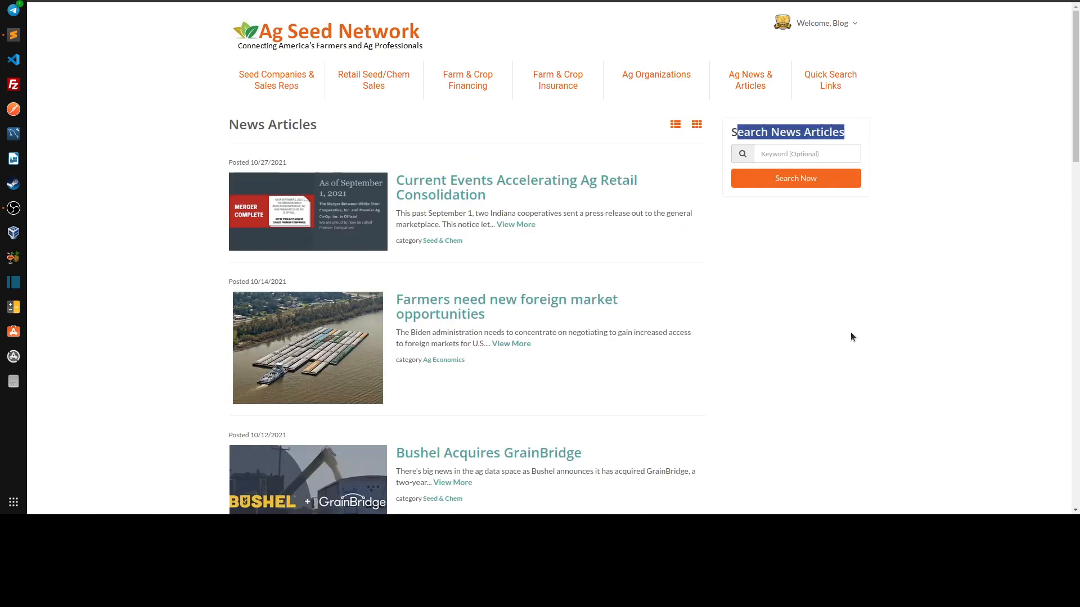
pyautogui.moveTo(851, 334); pyautogui.dragTo(703, 318)
pyautogui.click(107, 90)
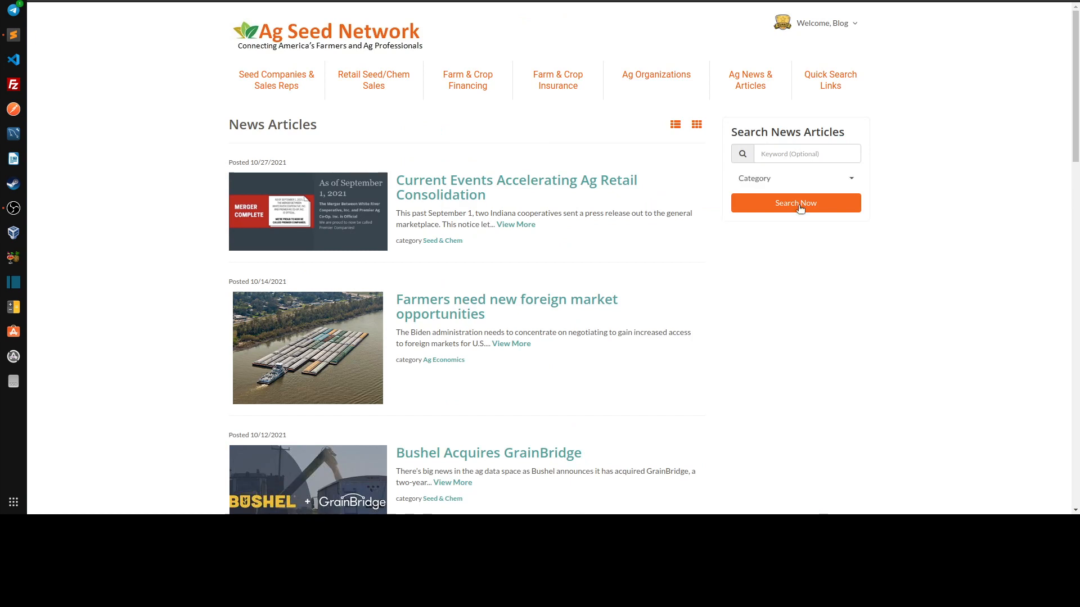
# Test the Category search filter by toggling Seed & Chem, Livestock & Ranching and Dairy, and close the list
pyautogui.click(782, 182)
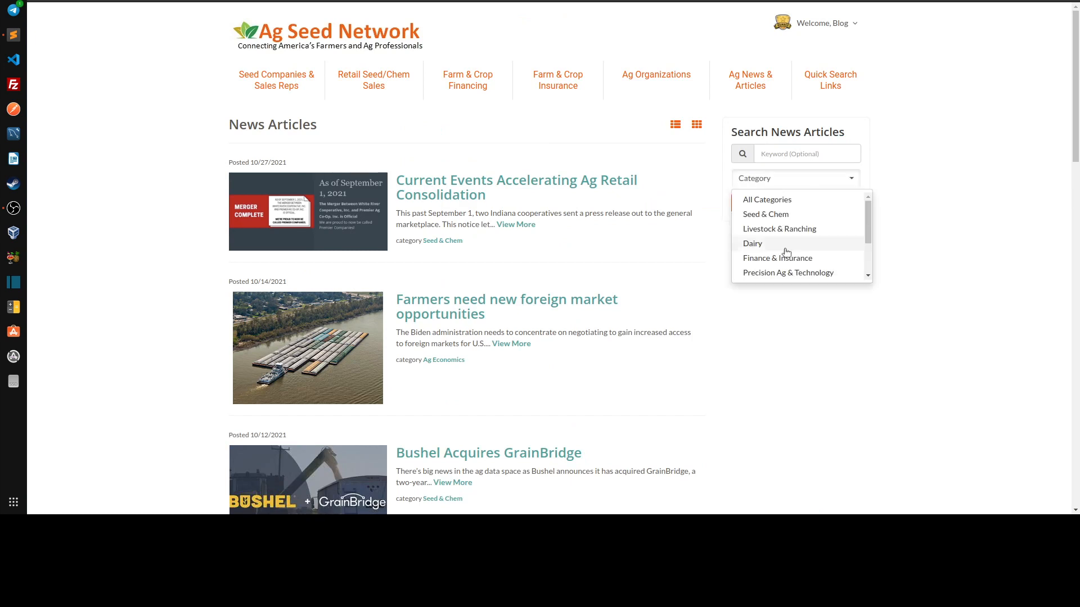
pyautogui.click(798, 214)
pyautogui.click(794, 231)
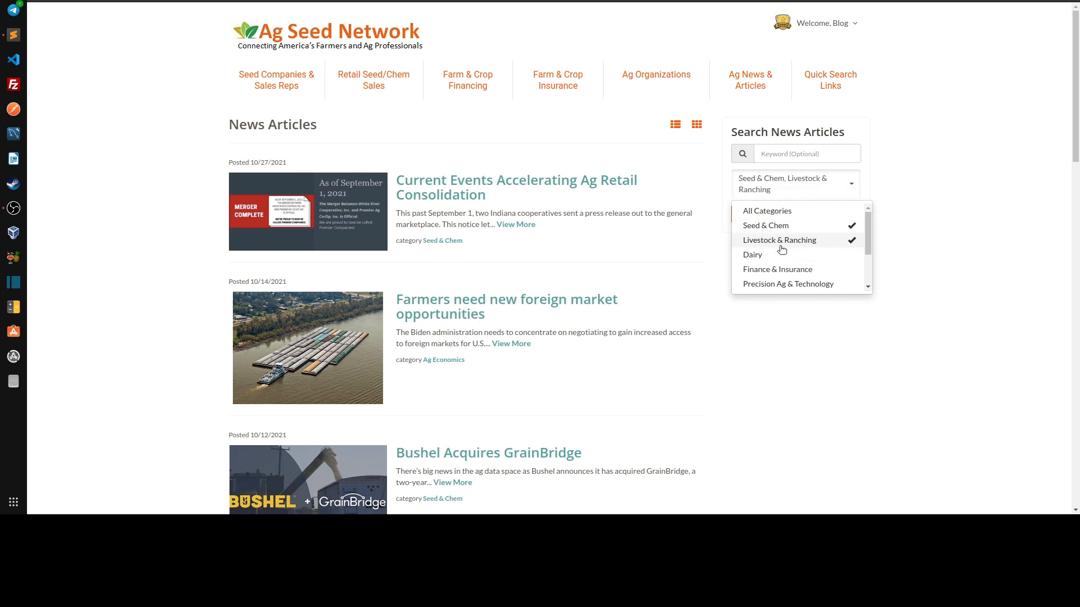
pyautogui.click(786, 240)
pyautogui.click(790, 215)
pyautogui.click(783, 242)
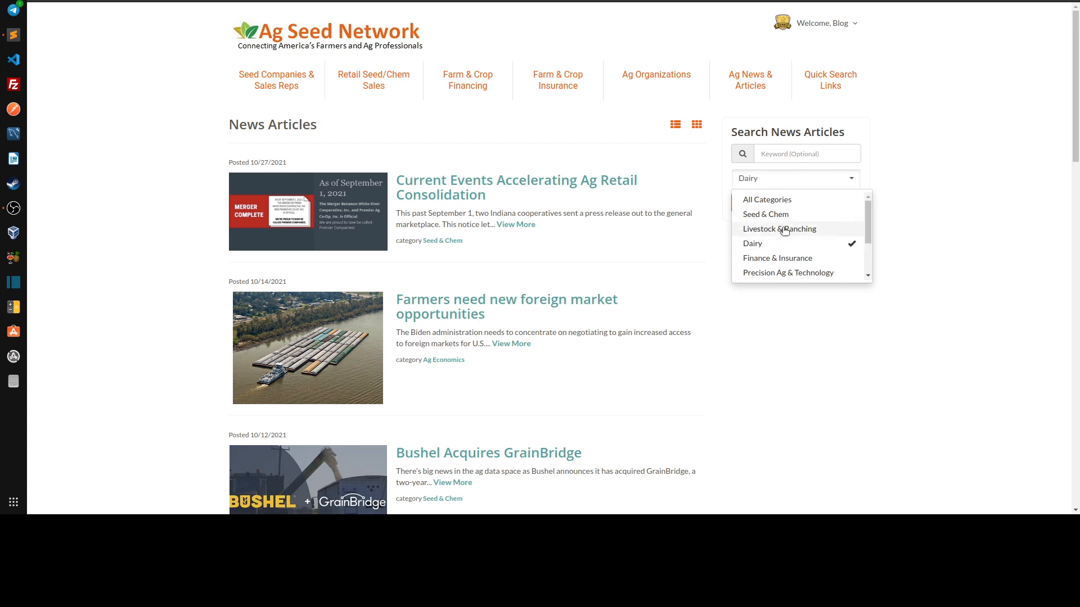
pyautogui.click(790, 229)
pyautogui.click(784, 231)
pyautogui.click(784, 243)
pyautogui.click(885, 217)
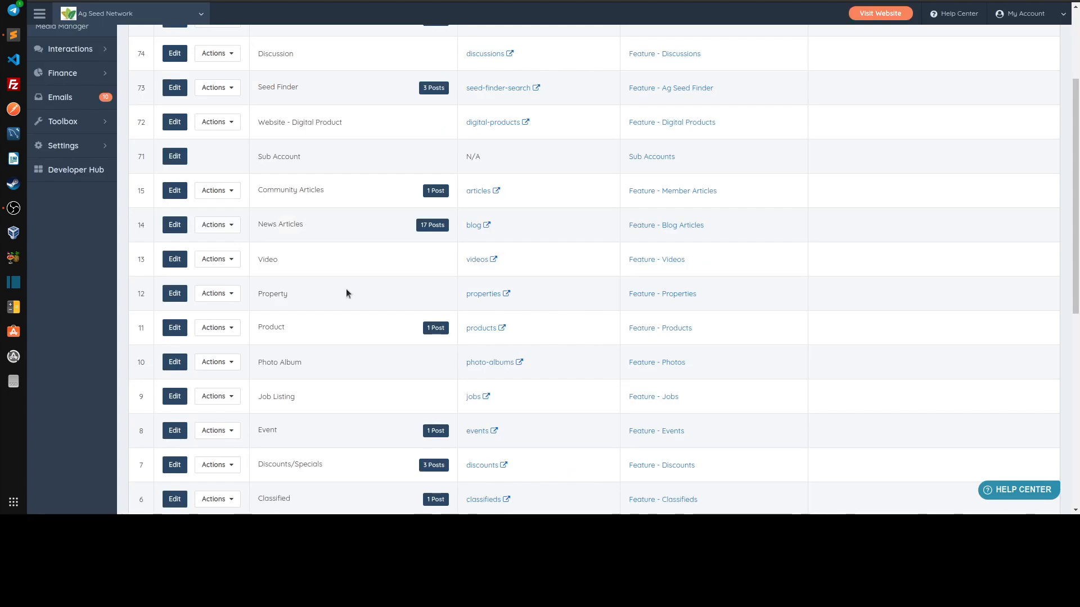
# Examine the post types list to locate News Articles and the form it uses
pyautogui.scroll(2, 346, 293)
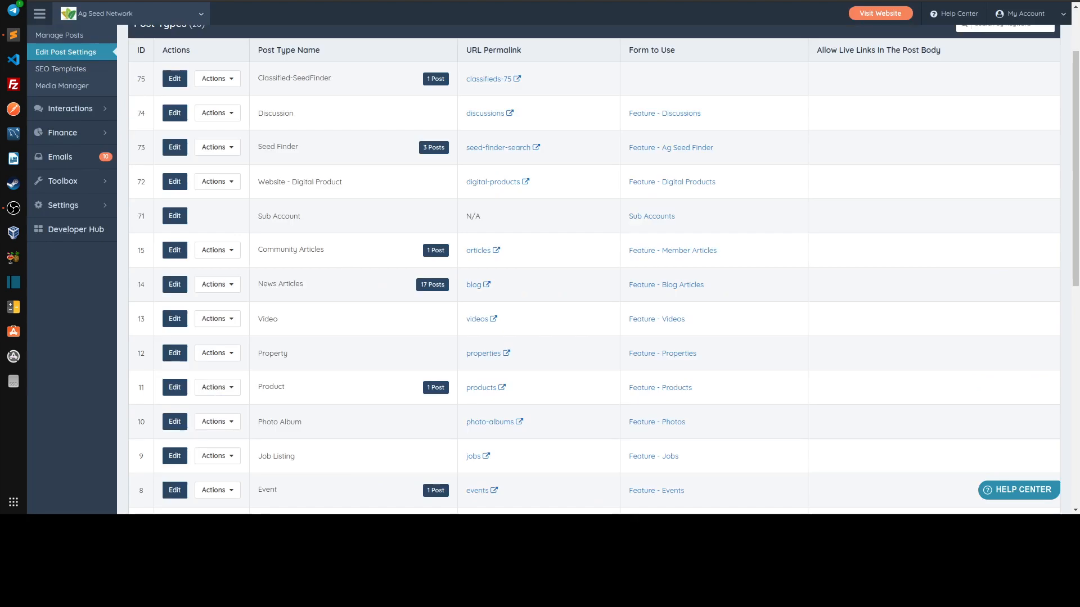
pyautogui.scroll(2, 61, 77)
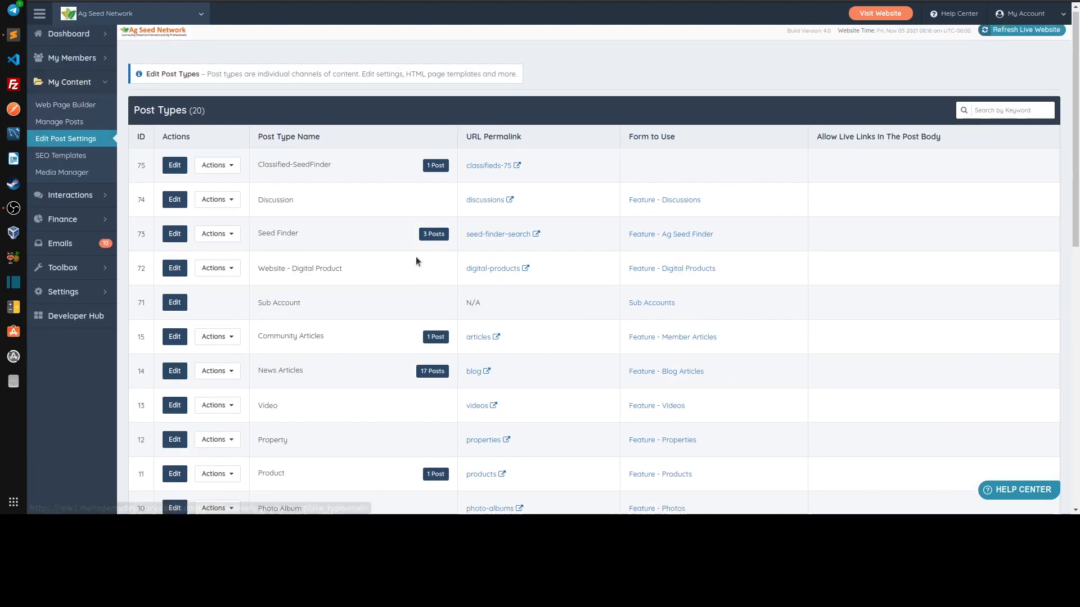
pyautogui.scroll(-2, 323, 262)
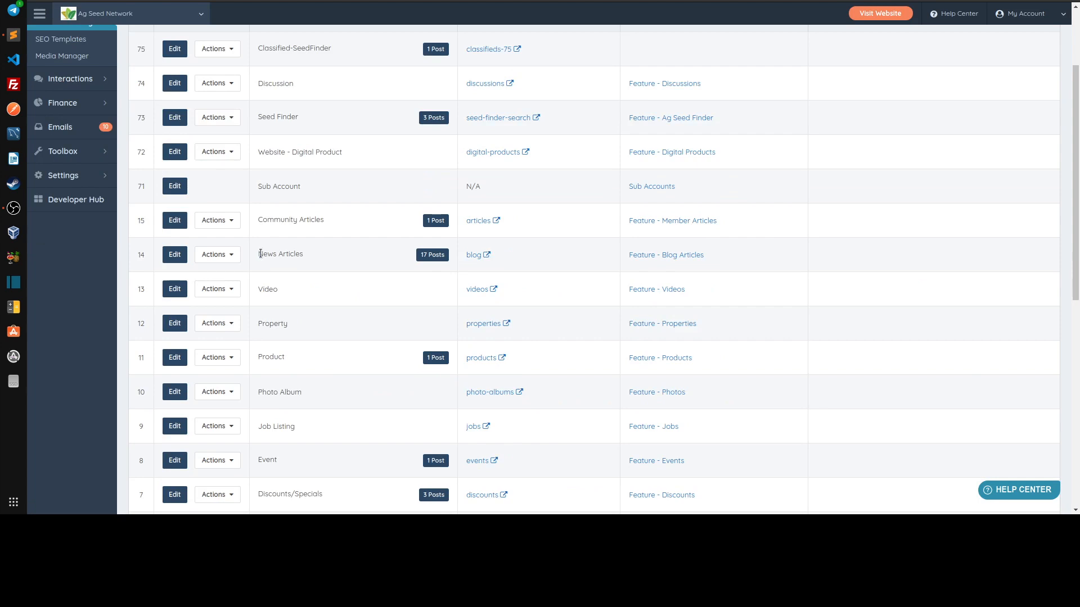
pyautogui.moveTo(258, 254); pyautogui.dragTo(315, 252)
pyautogui.click(366, 266)
pyautogui.scroll(2, 725, 307)
pyautogui.moveTo(742, 343); pyautogui.dragTo(612, 341)
pyautogui.click(592, 352)
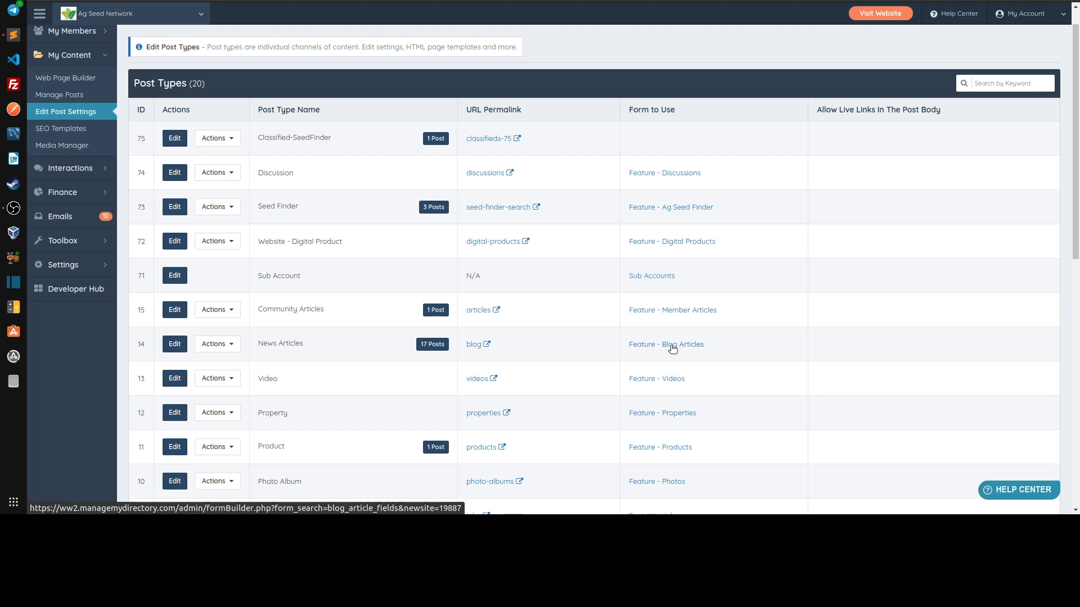
# Open the form assigned to News Articles in the Form Manager and bring up its Customize option
pyautogui.moveTo(70, 243)
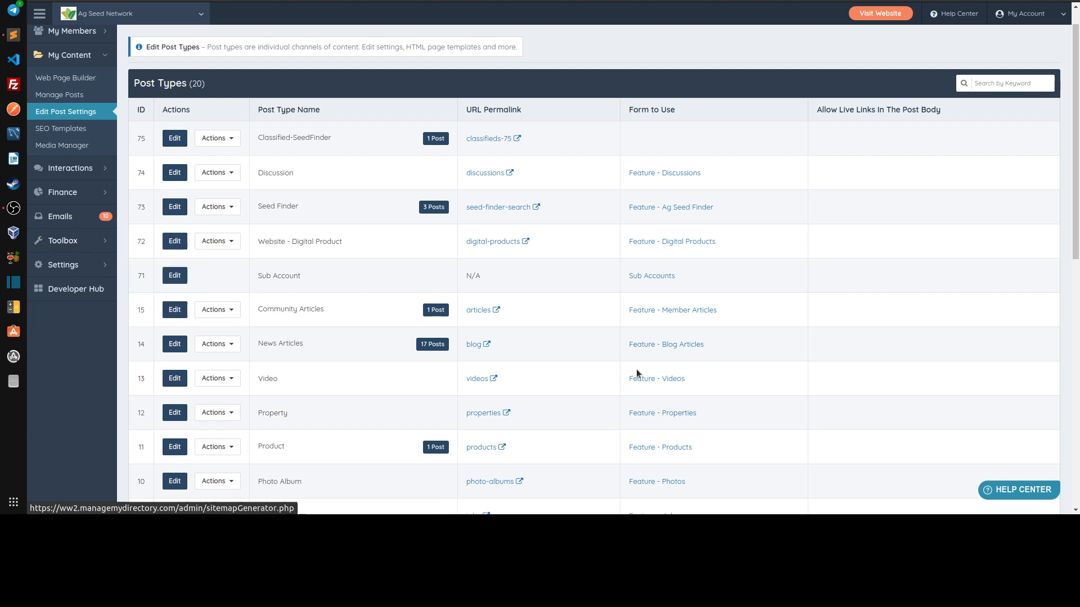
pyautogui.click(654, 345)
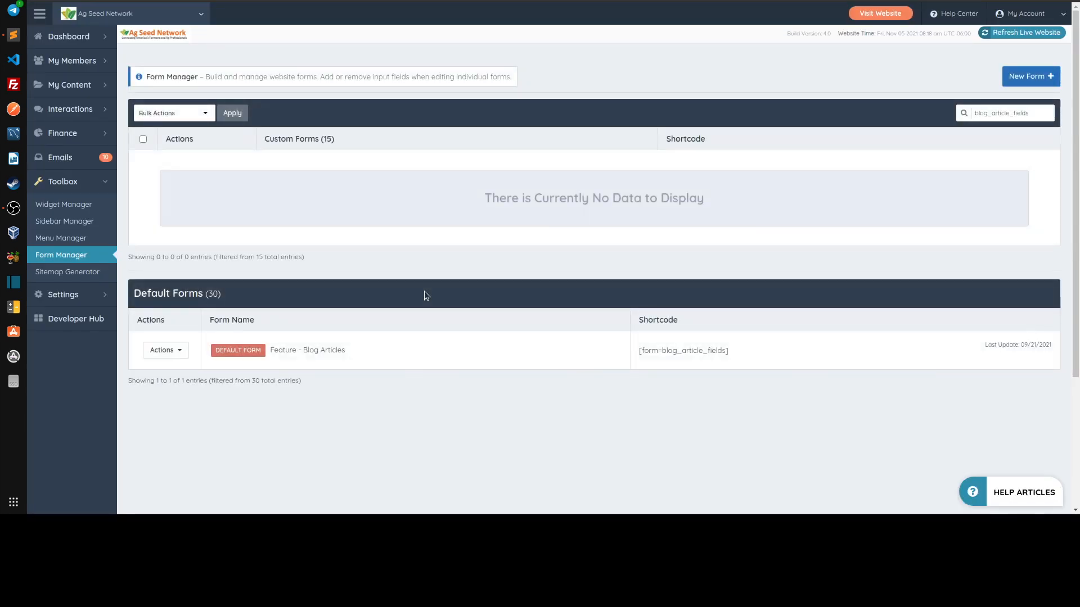
pyautogui.click(174, 351)
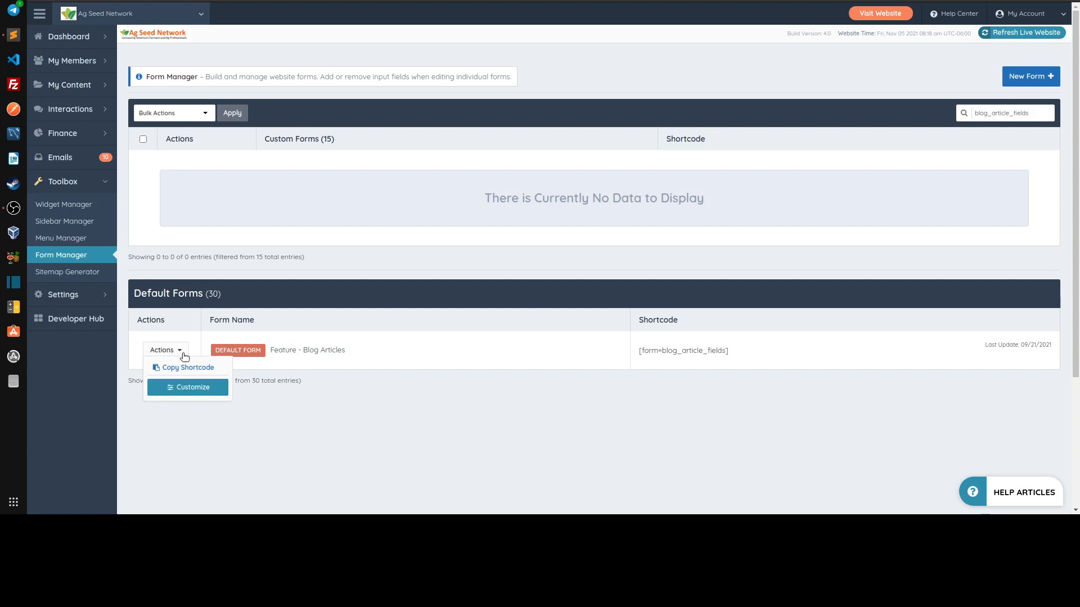
pyautogui.click(179, 388)
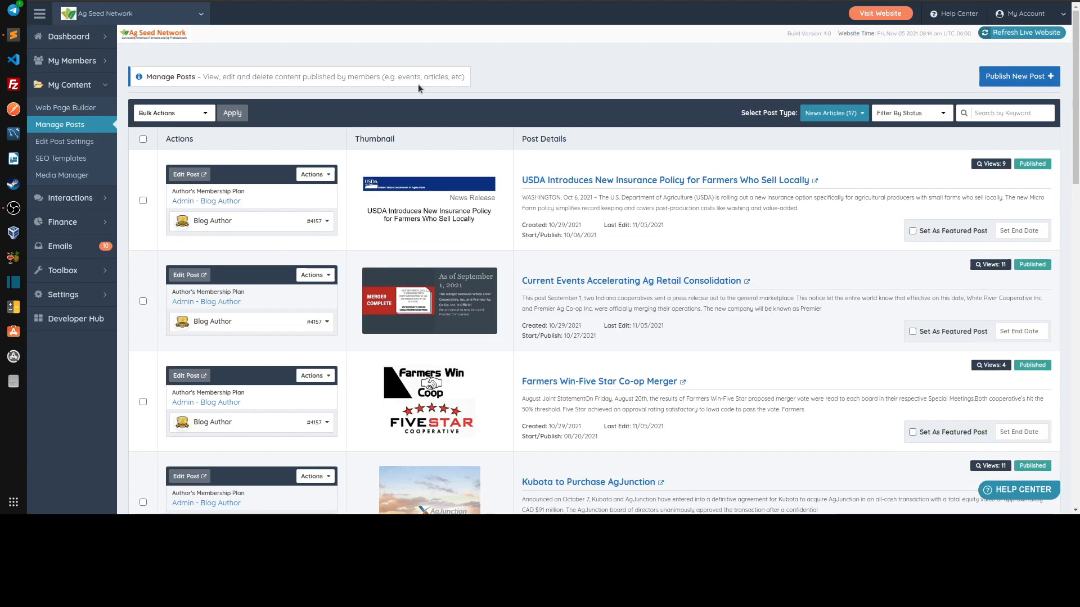
# Check the options of the Category field in the edit form of the USDA insurance policy news article
pyautogui.hotkey('ctrl', 'Tab')
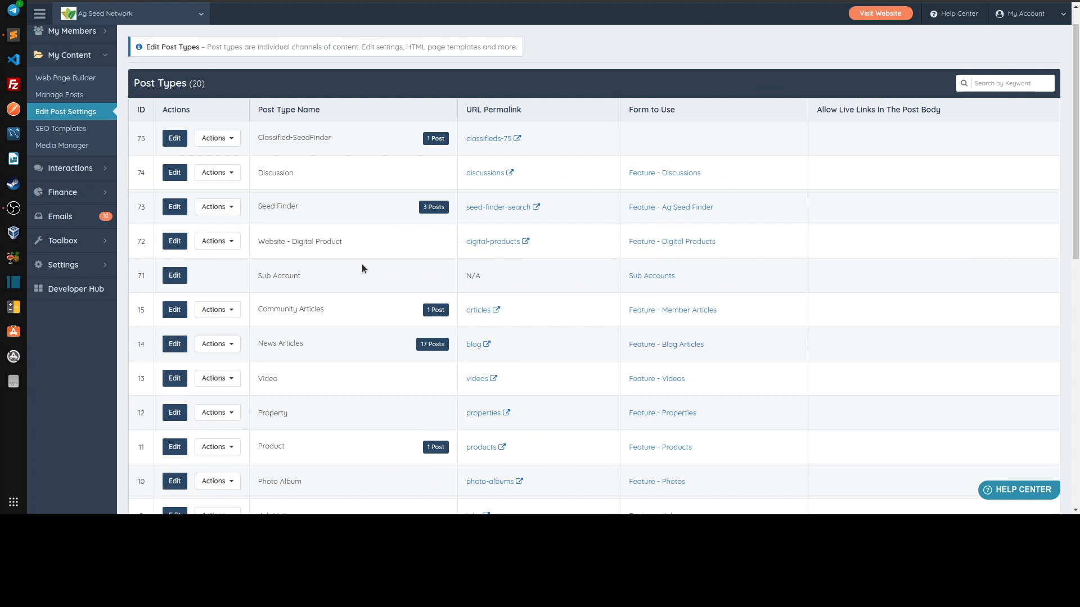
pyautogui.scroll(-2, 362, 264)
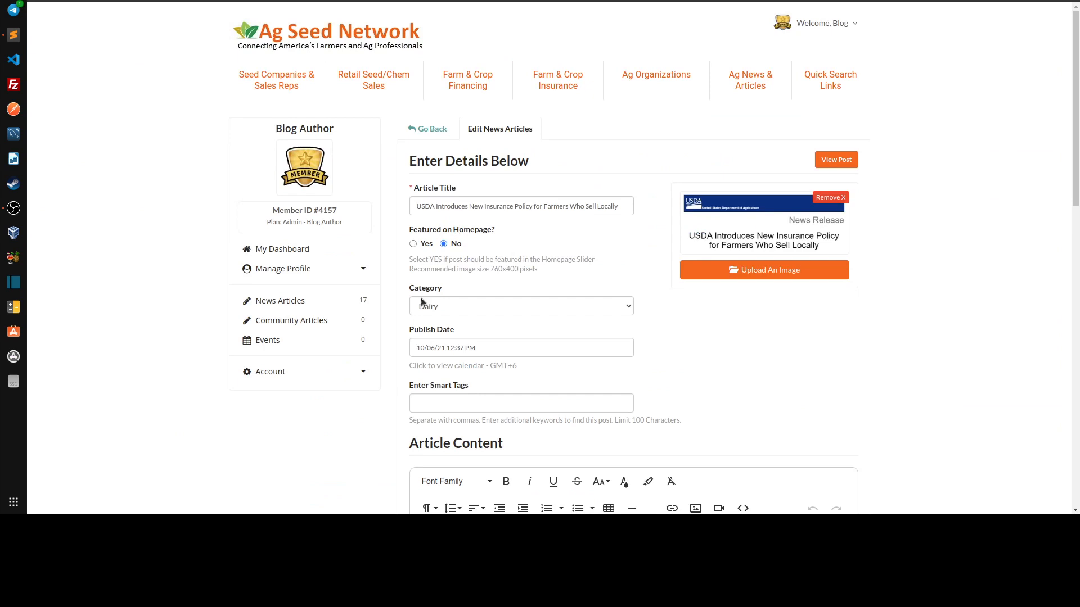
pyautogui.moveTo(406, 291); pyautogui.dragTo(445, 291)
pyautogui.click(411, 293)
pyautogui.click(439, 301)
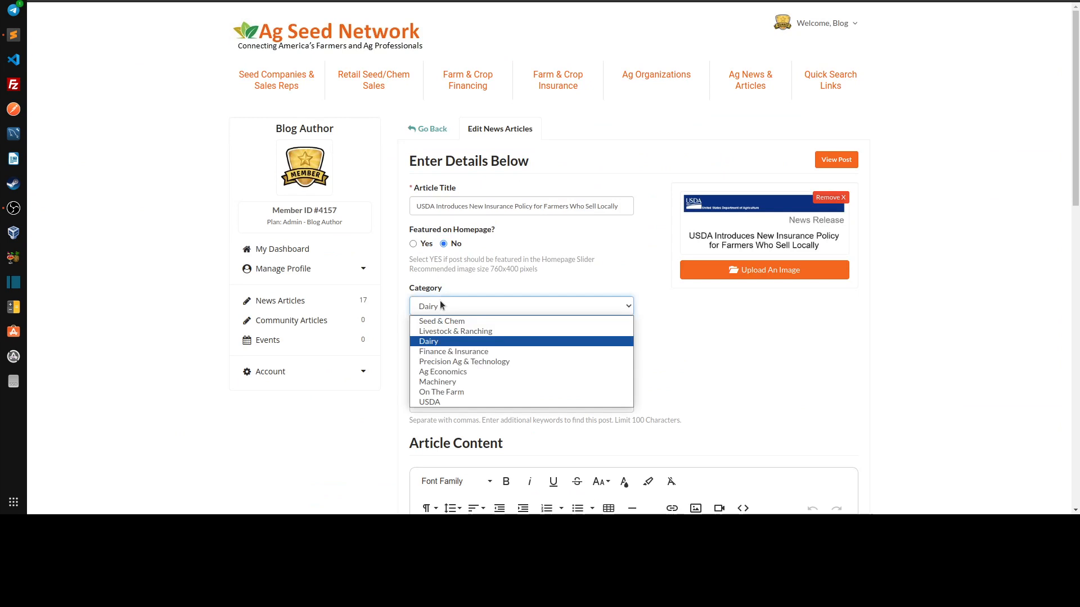
pyautogui.click(440, 301)
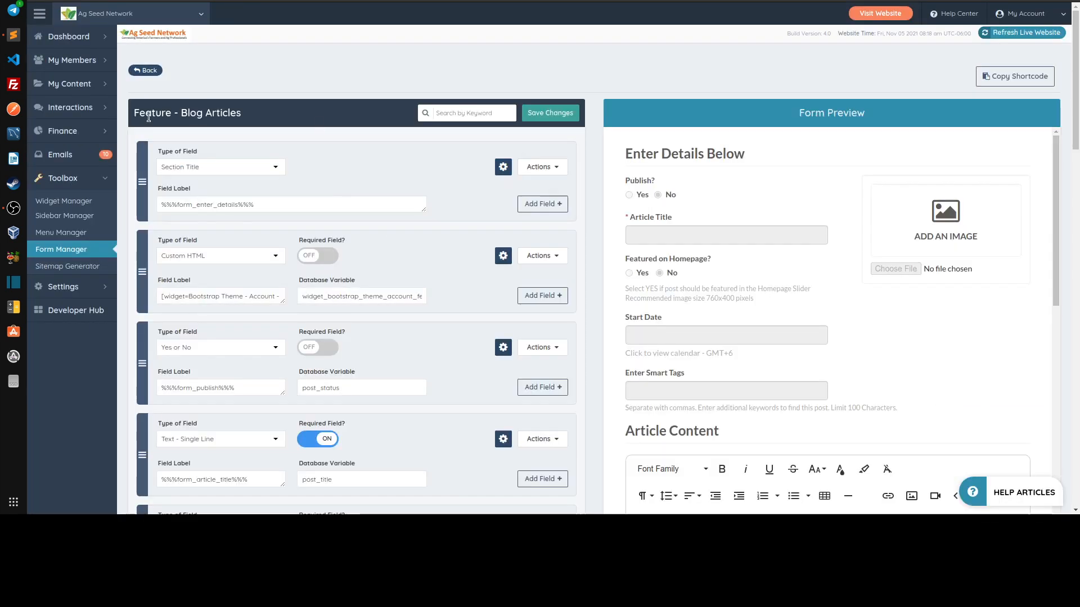
# Find the custom HTML category field in the Feature - Blog Articles form and copy its widget name, Bootstrap Theme - Form - Post Categories Select Controller
pyautogui.scroll(-2, 460, 236)
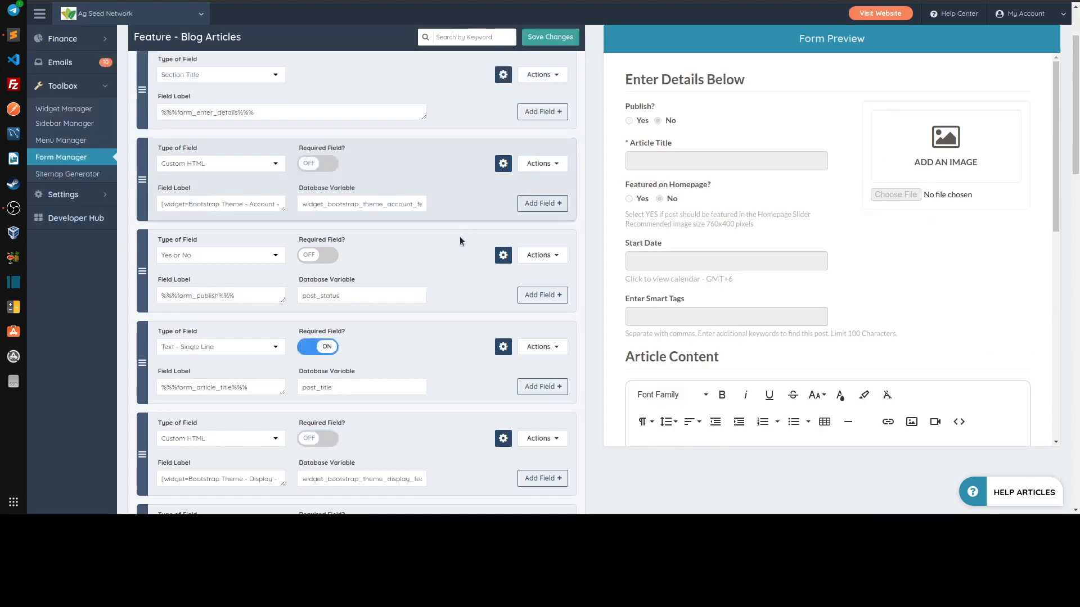
pyautogui.scroll(-10, 460, 237)
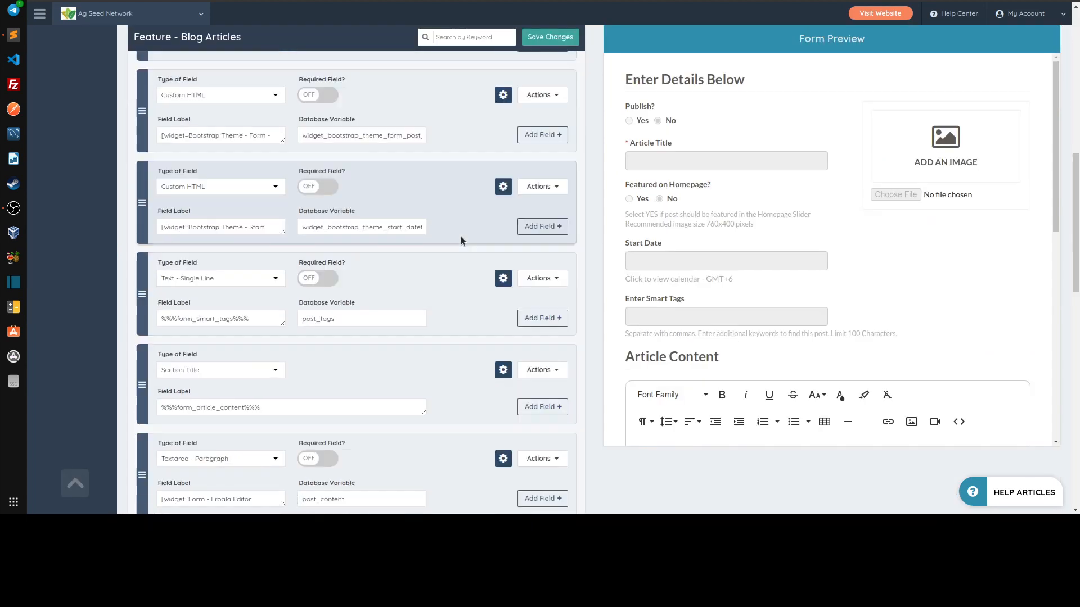
pyautogui.moveTo(283, 134); pyautogui.dragTo(285, 154)
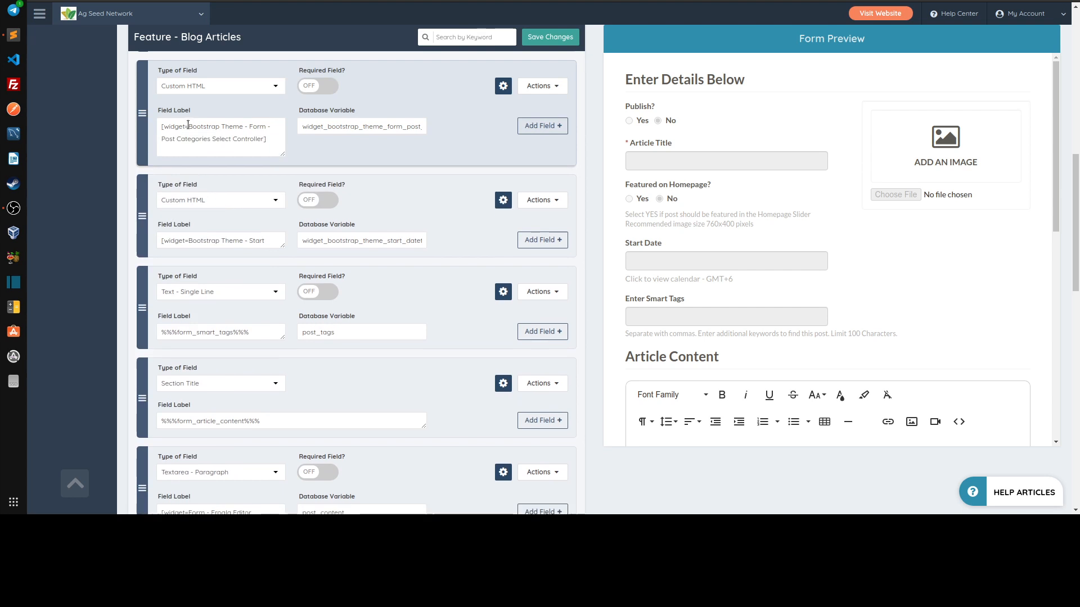
pyautogui.click(263, 137)
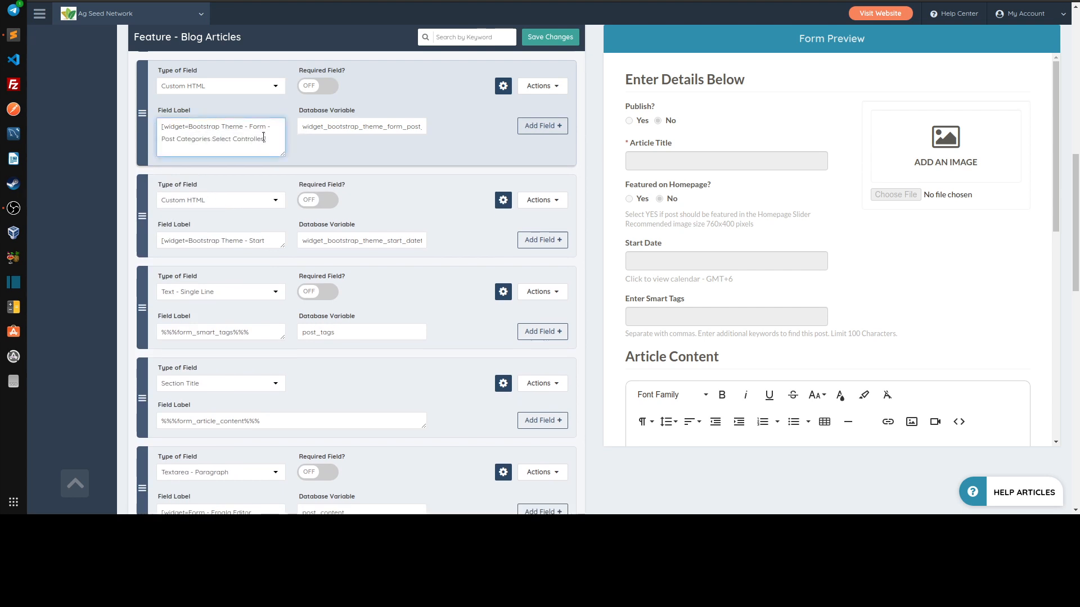
pyautogui.moveTo(263, 137); pyautogui.dragTo(188, 127)
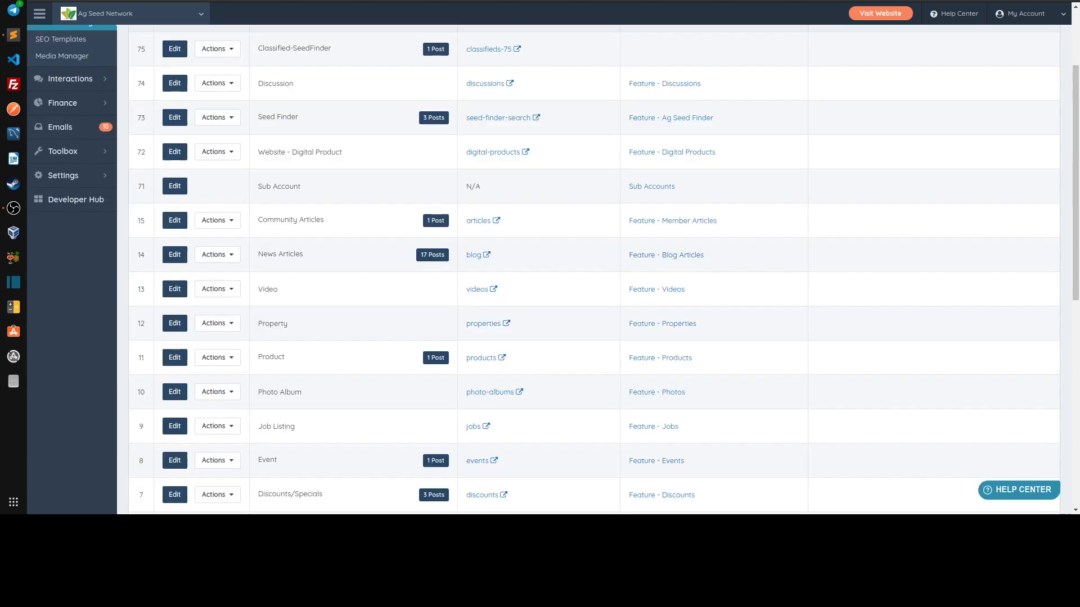
# Search the Widget Manager for Bootstrap Theme - Form - Post Categories Select Controller, matching the name in the form's shortcode
pyautogui.click(213, 219)
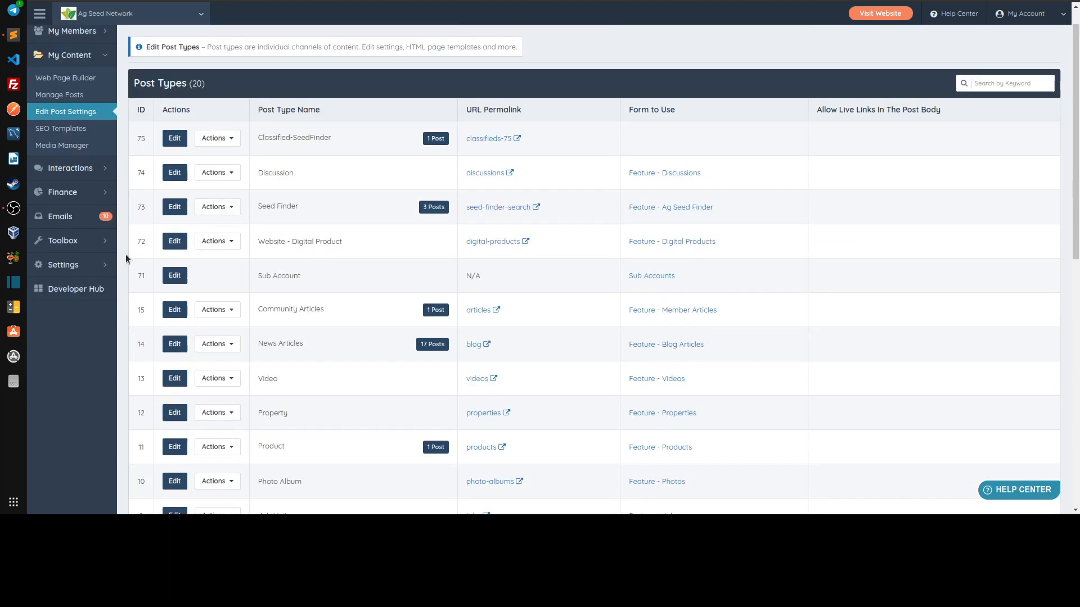
pyautogui.moveTo(75, 240)
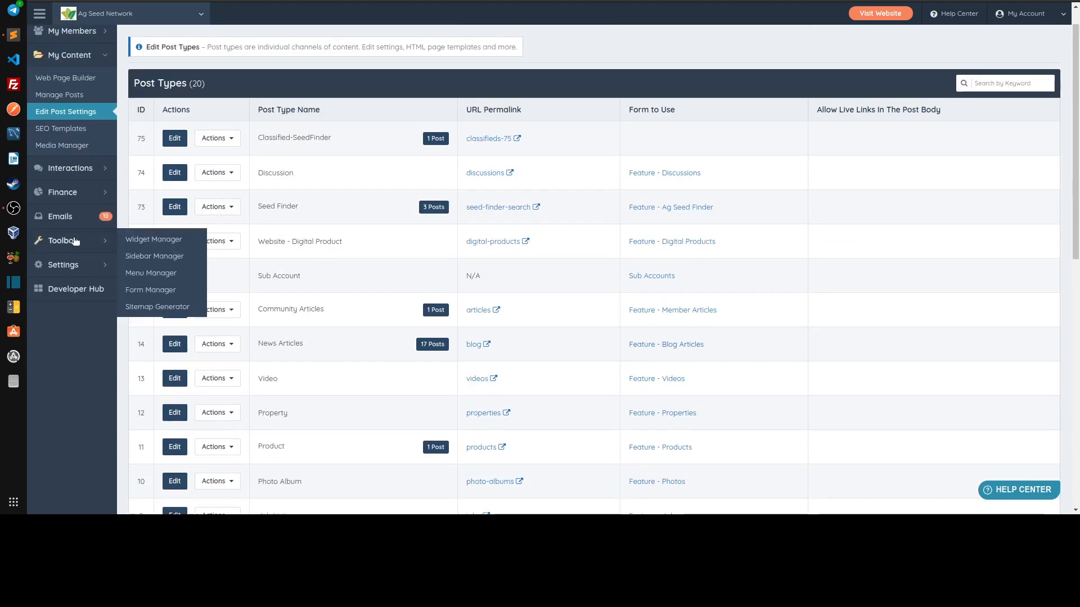
pyautogui.click(145, 239)
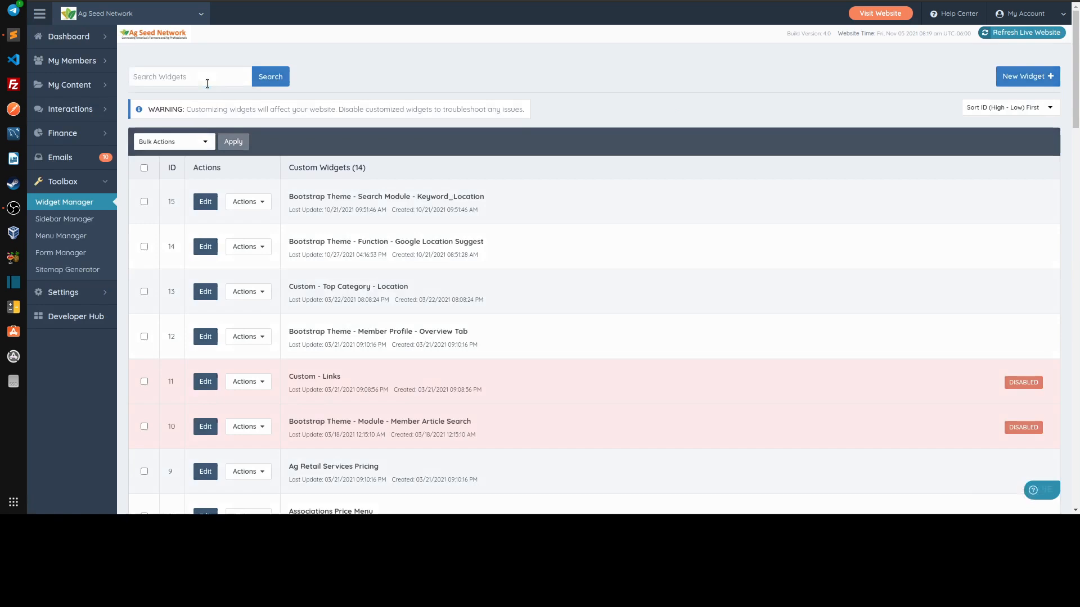
pyautogui.click(228, 80)
pyautogui.write('Bootstrap Theme - Post Categories Select Controller')
pyautogui.click(271, 77)
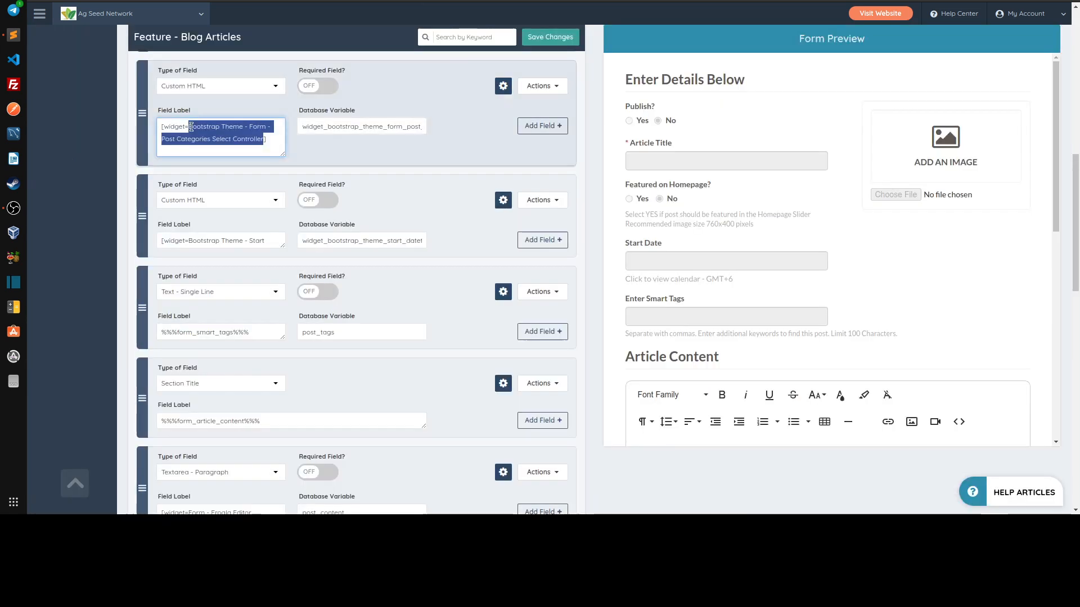
pyautogui.doubleClick(174, 127)
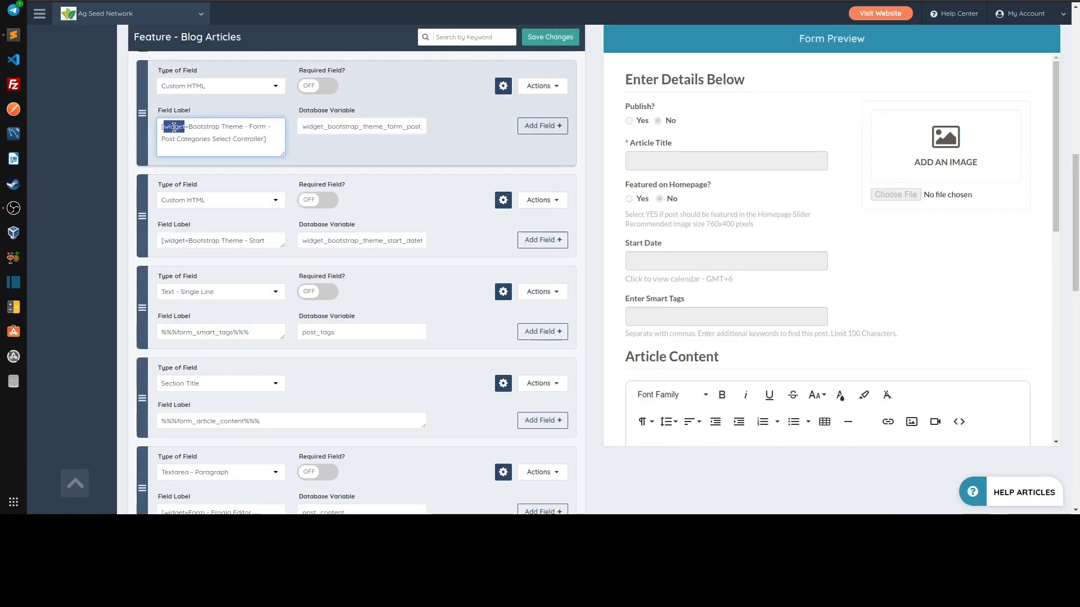
pyautogui.click(188, 127)
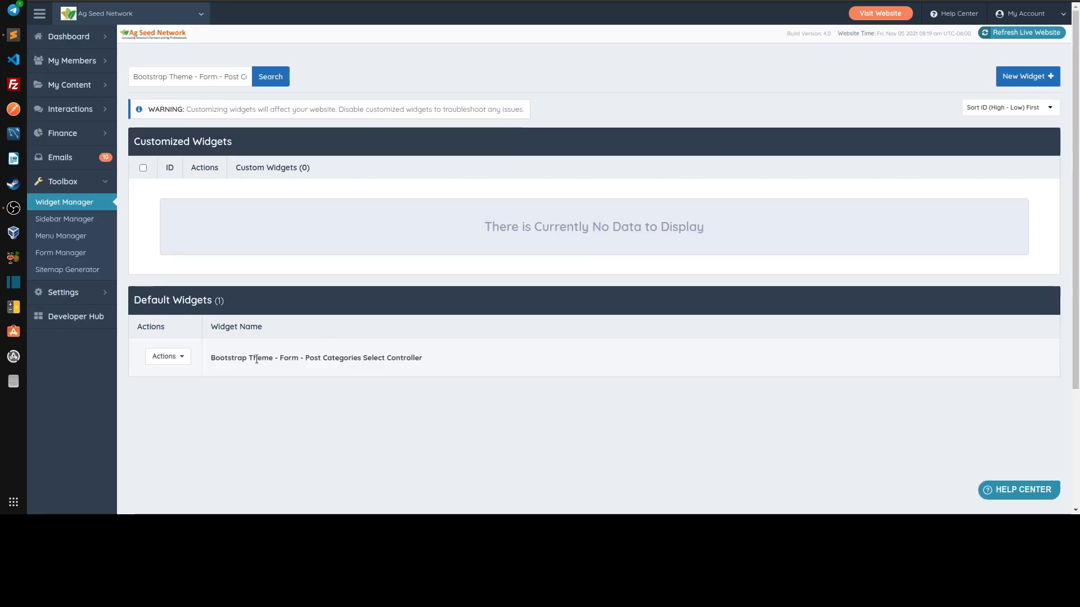
# Customize the default widget Bootstrap Theme - Form - Post Categories Select Controller
pyautogui.moveTo(257, 359); pyautogui.dragTo(464, 364)
pyautogui.click(463, 365)
pyautogui.click(167, 360)
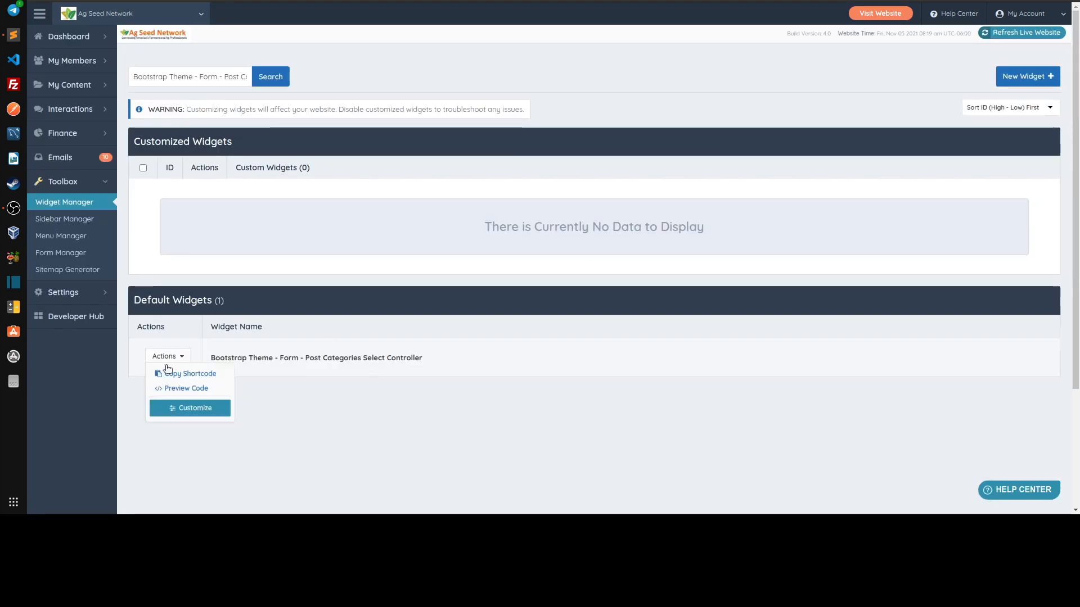
pyautogui.click(181, 409)
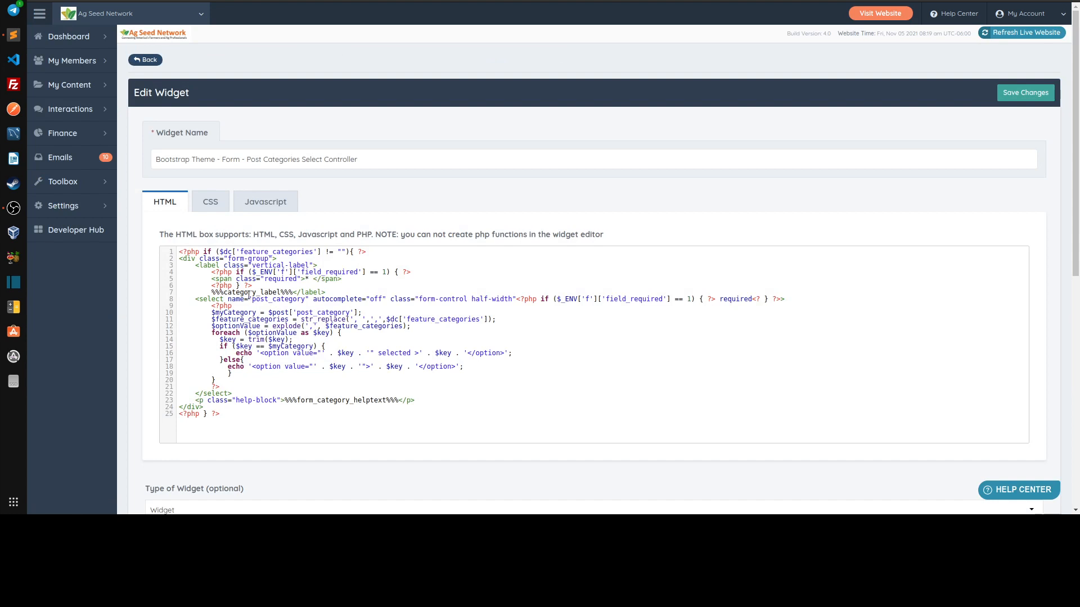
# Examine the select element code in the widget's HTML and compare it with the Category field in the article edit form
pyautogui.moveTo(211, 305); pyautogui.dragTo(232, 386)
pyautogui.click(247, 361)
pyautogui.moveTo(195, 299); pyautogui.dragTo(578, 304)
pyautogui.click(554, 1)
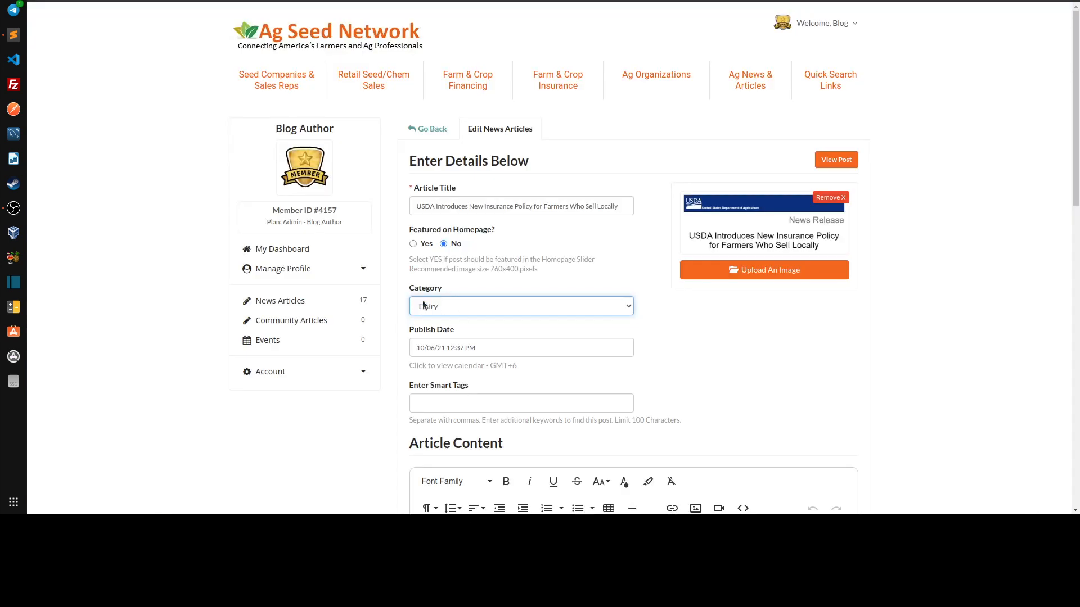
pyautogui.click(506, 1)
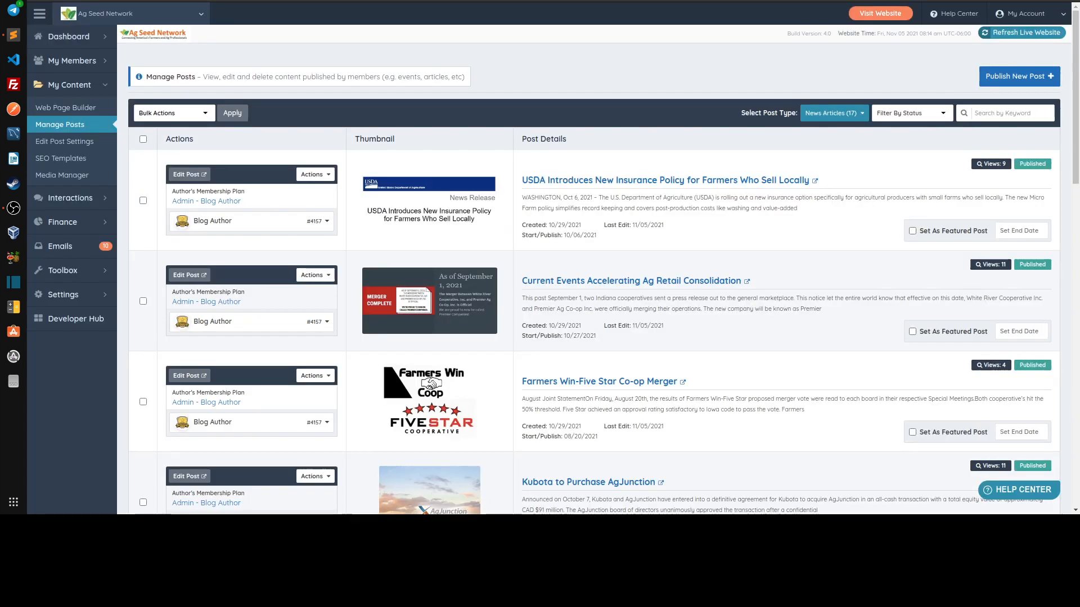
pyautogui.click(478, 0)
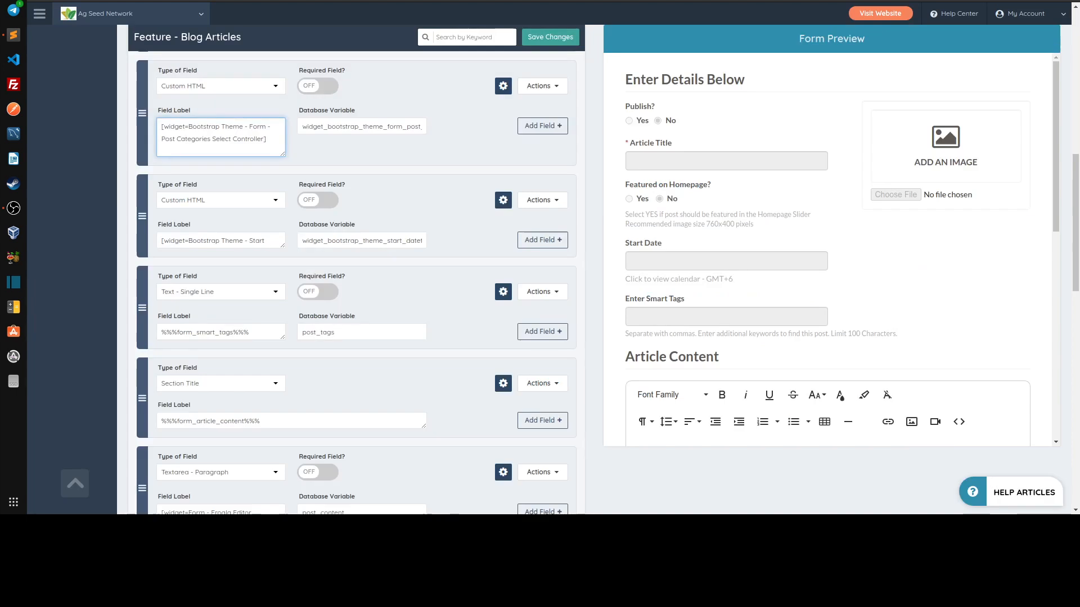
pyautogui.click(506, 0)
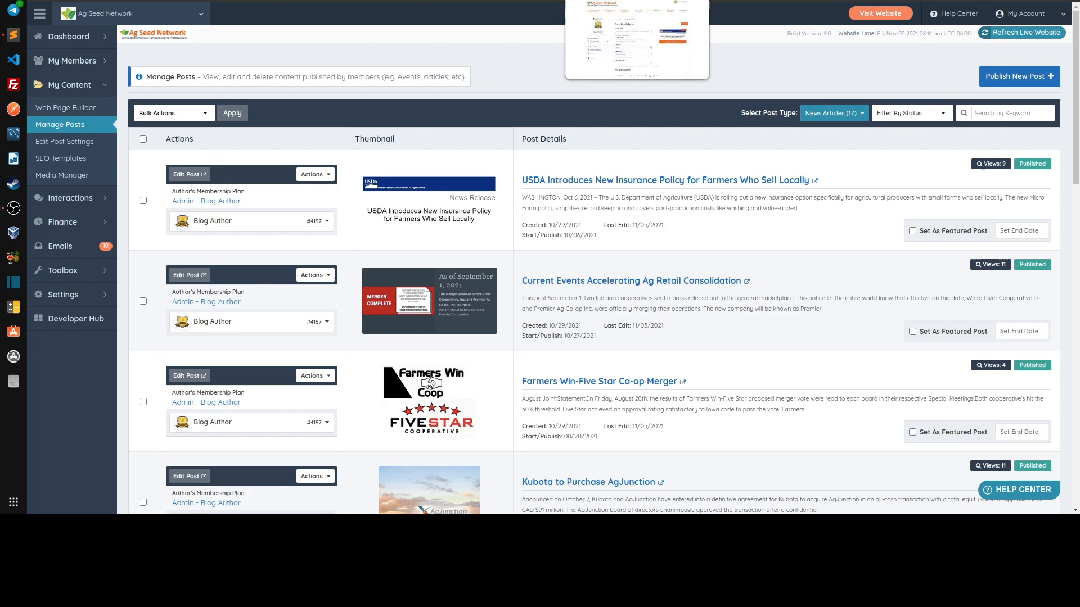
pyautogui.click(580, 1)
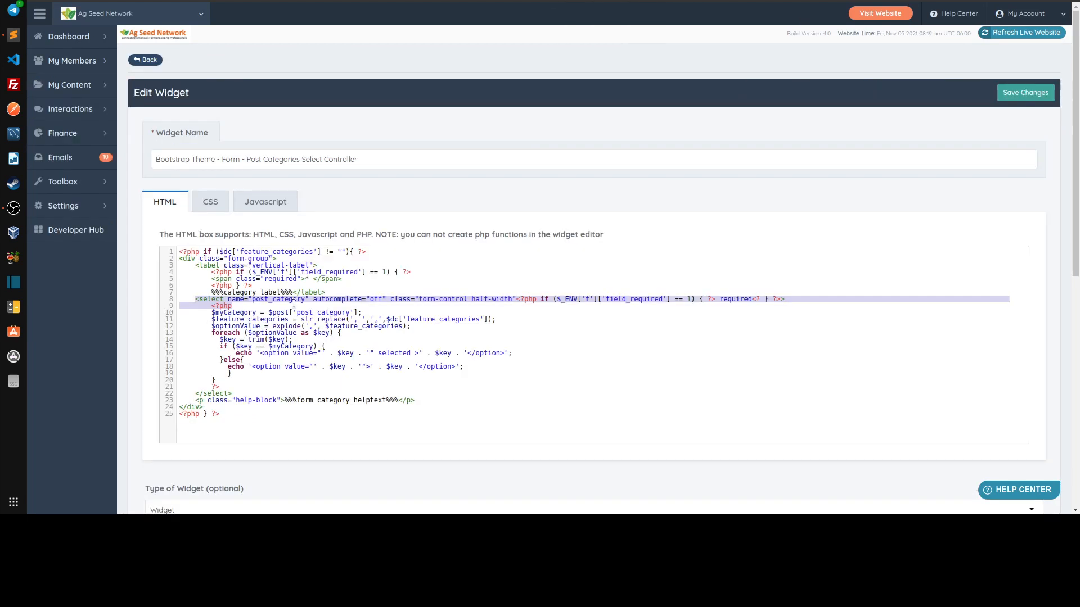
pyautogui.click(306, 299)
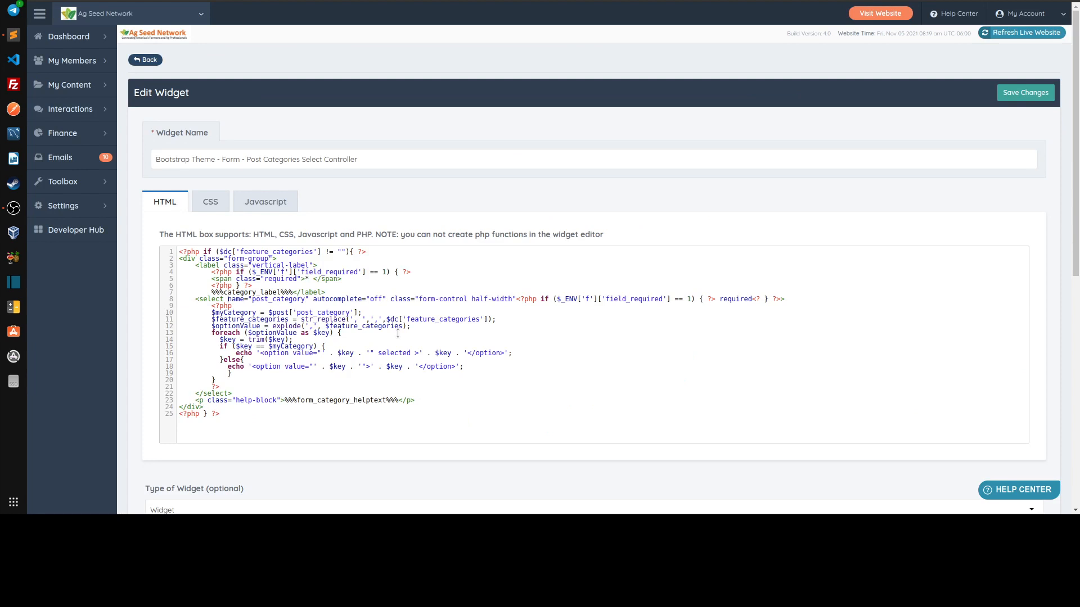
pyautogui.hotkey('ctrl', 'Left')
pyautogui.press('Left')
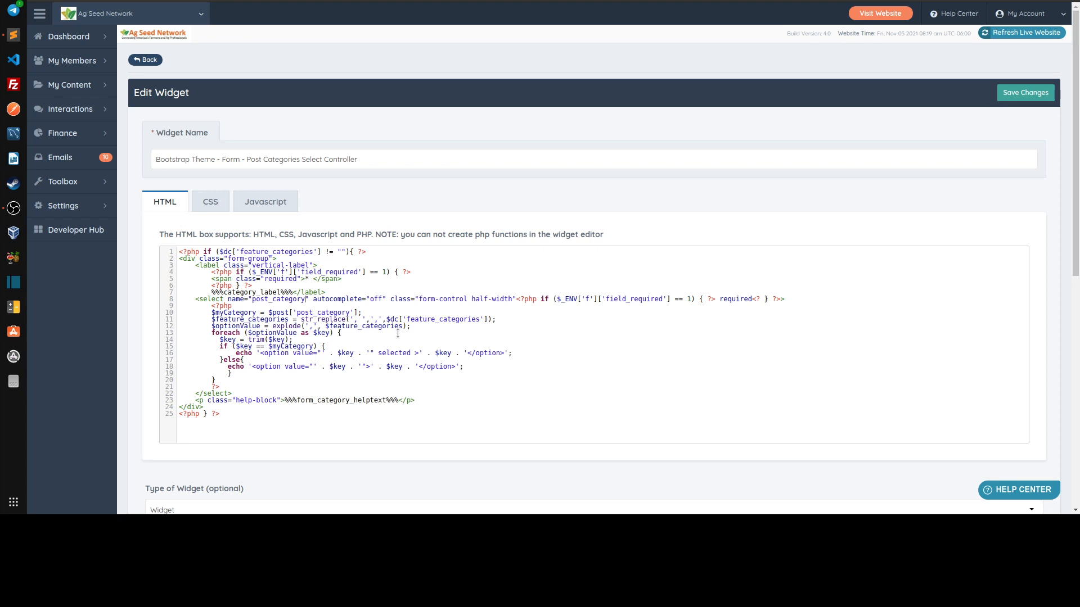
pyautogui.write('[')
pyautogui.press('Left')
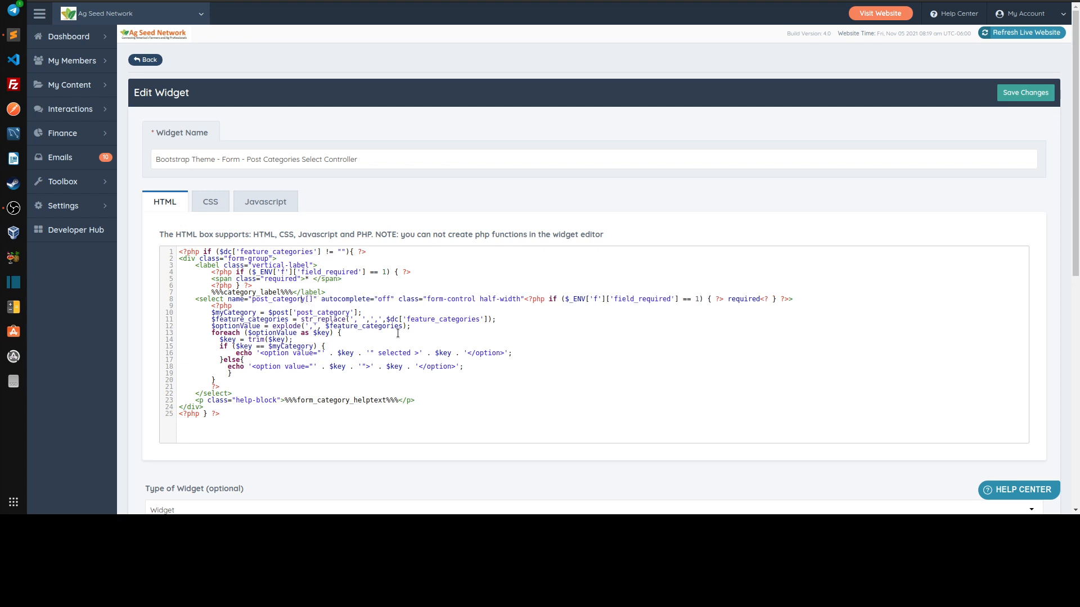
pyautogui.press('Delete')
pyautogui.press('Delete')
pyautogui.hotkey('shift', 'Left')
pyautogui.hotkey('shift', 'Left')
pyautogui.hotkey('shift', 'Left')
pyautogui.hotkey('shift', 'Left')
pyautogui.hotkey('shift', 'Left')
pyautogui.hotkey('shift', 'Left')
pyautogui.hotkey('shift', 'Left')
pyautogui.hotkey('shift', 'Left')
pyautogui.hotkey('shift', 'Left')
pyautogui.hotkey('shift', 'Left')
pyautogui.hotkey('shift', 'Left')
pyautogui.hotkey('shift', 'Left')
pyautogui.hotkey('shift', 'Left')
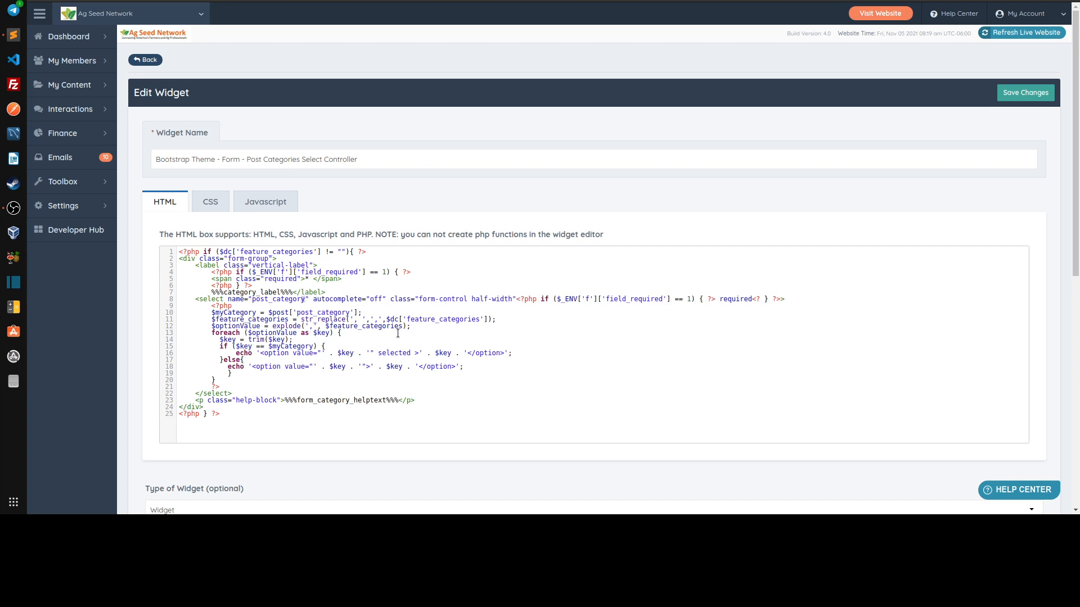
# Append [] to the name attribute of the widget's select element so it reads post_category[]
pyautogui.press('Left')
pyautogui.press('Right')
pyautogui.press('Right')
pyautogui.press('Right')
pyautogui.press('Right')
pyautogui.hotkey('shift', 'Right')
pyautogui.hotkey('shift', 'Right')
pyautogui.hotkey('shift', 'Right')
pyautogui.hotkey('shift', 'Right')
pyautogui.hotkey('shift', 'Right')
pyautogui.hotkey('shift', 'Right')
pyautogui.hotkey('shift', 'Right')
pyautogui.hotkey('shift', 'Right')
pyautogui.hotkey('shift', 'Right')
pyautogui.hotkey('shift', 'Right')
pyautogui.hotkey('shift', 'Right')
pyautogui.hotkey('shift', 'Right')
pyautogui.hotkey('shift', 'Right')
pyautogui.hotkey('shift', 'Right')
pyautogui.press('Right')
pyautogui.write('[')
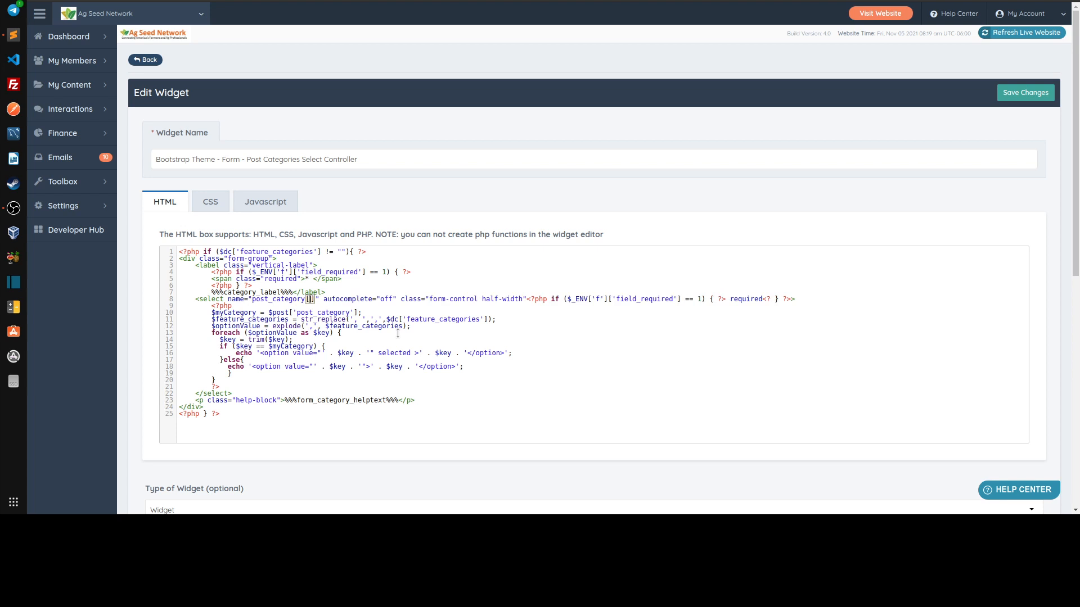
pyautogui.hotkey('shift', 'Right')
pyautogui.press('Right')
pyautogui.press('Right')
pyautogui.press('Right')
pyautogui.press('Left')
pyautogui.press('Left')
pyautogui.press('Left')
pyautogui.press('Left')
pyautogui.press('Left')
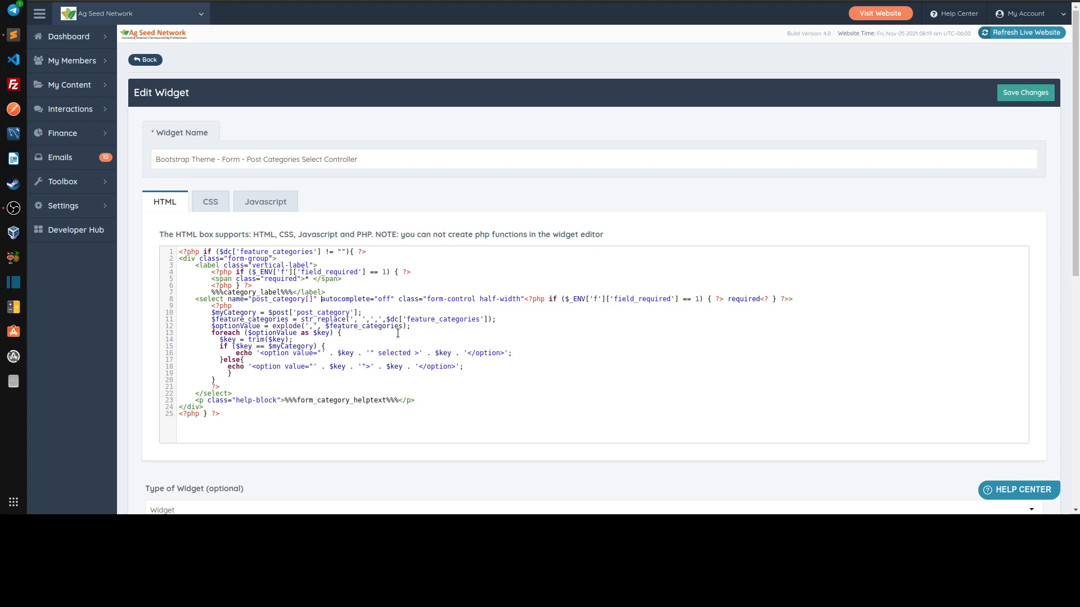
pyautogui.press('Left')
pyautogui.press('Left')
pyautogui.press('Left')
pyautogui.press('Right')
pyautogui.press('Right')
pyautogui.press('Left')
pyautogui.press('Left')
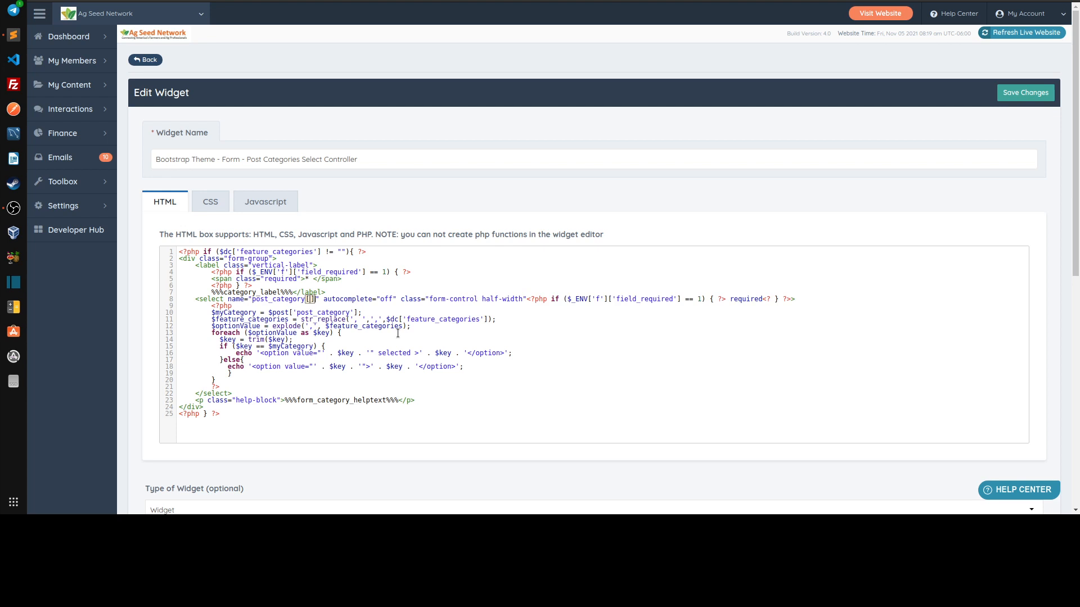
pyautogui.press('BackSpace')
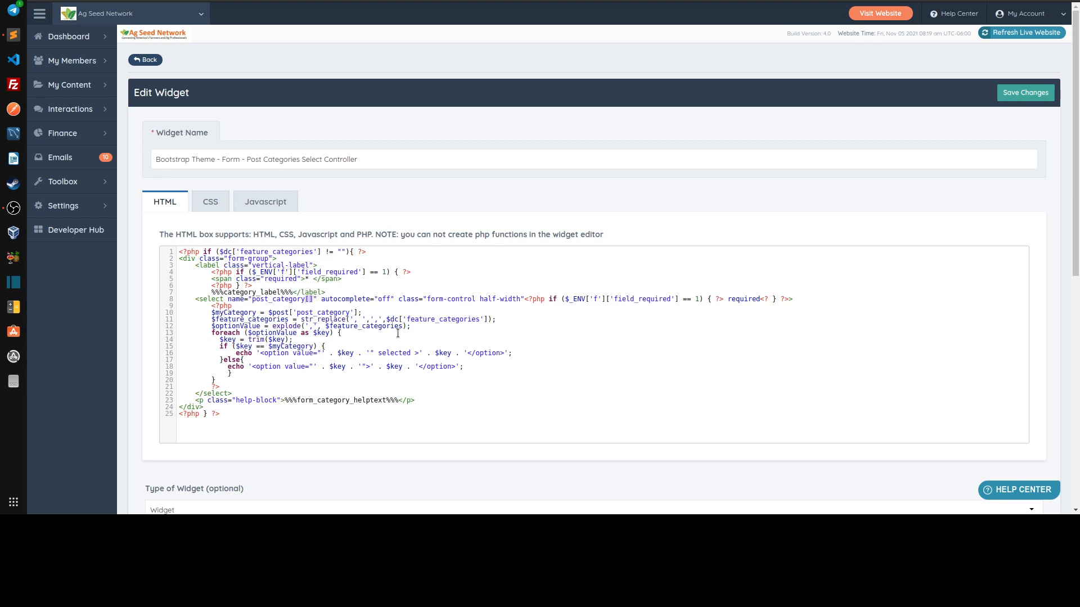
# Examine the PHP block that builds the category options, including the myCategory condition and the selected attribute
pyautogui.press('Down')
pyautogui.press('Down')
pyautogui.hotkey('shift', 'Down')
pyautogui.hotkey('shift', 'Down')
pyautogui.hotkey('shift', 'Down')
pyautogui.hotkey('shift', 'Down')
pyautogui.hotkey('shift', 'Down')
pyautogui.hotkey('shift', 'Down')
pyautogui.hotkey('shift', 'Down')
pyautogui.hotkey('shift', 'Down')
pyautogui.hotkey('shift', 'Down')
pyautogui.hotkey('shift', 'Down')
pyautogui.hotkey('shift', 'Down')
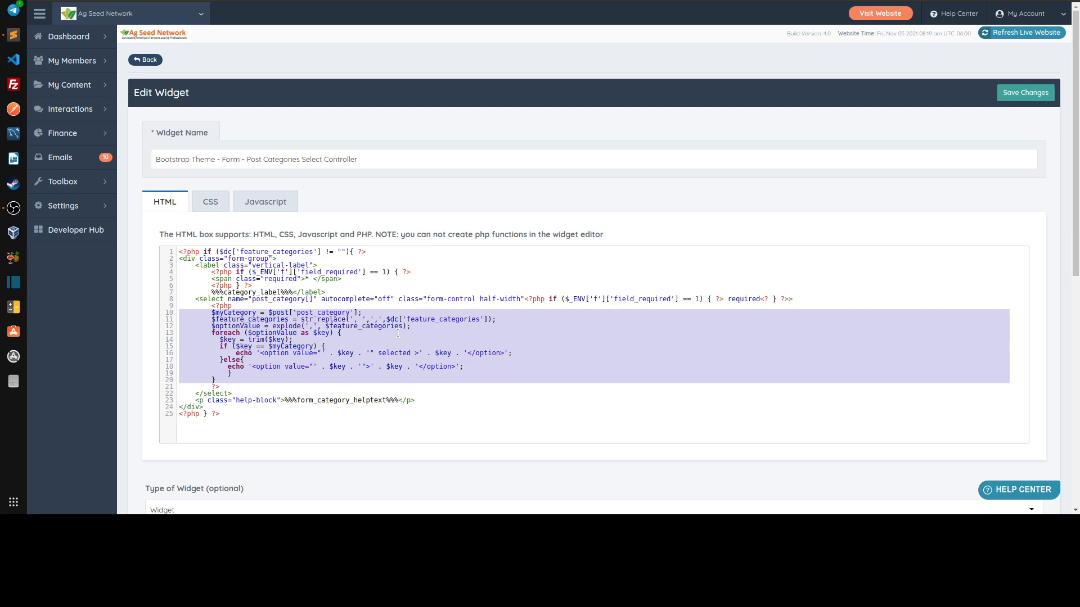
pyautogui.press('Left')
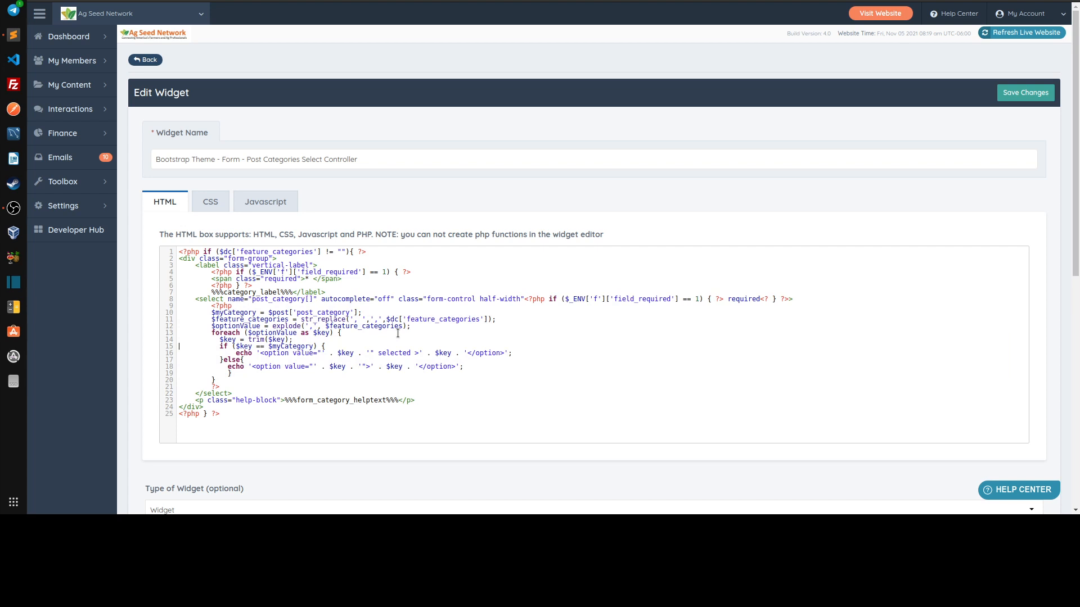
pyautogui.hotkey('shift', 'Down')
pyautogui.hotkey('shift', 'Down')
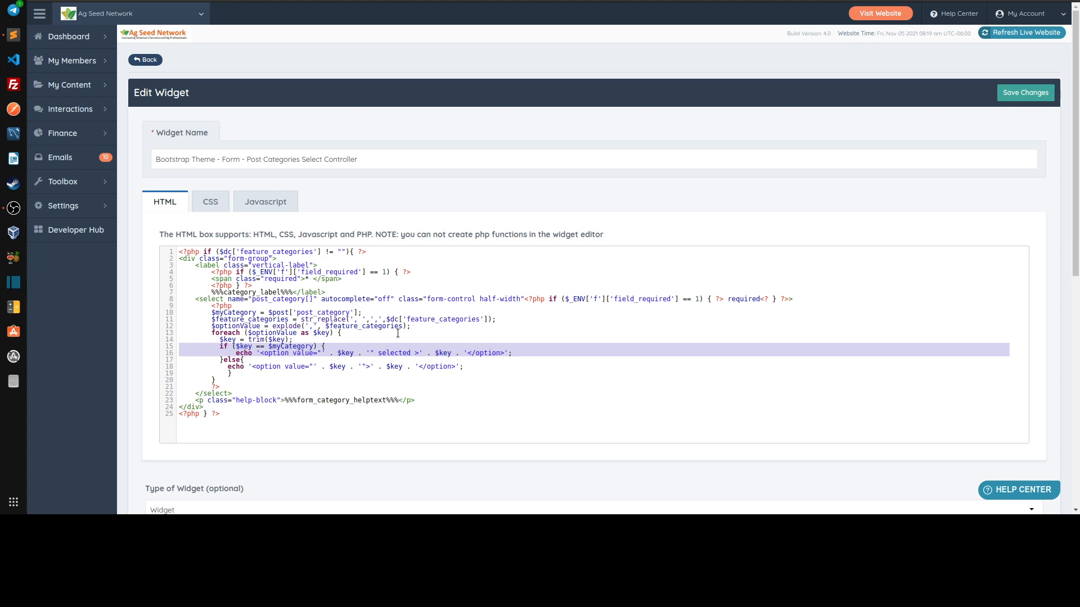
pyautogui.press('Down')
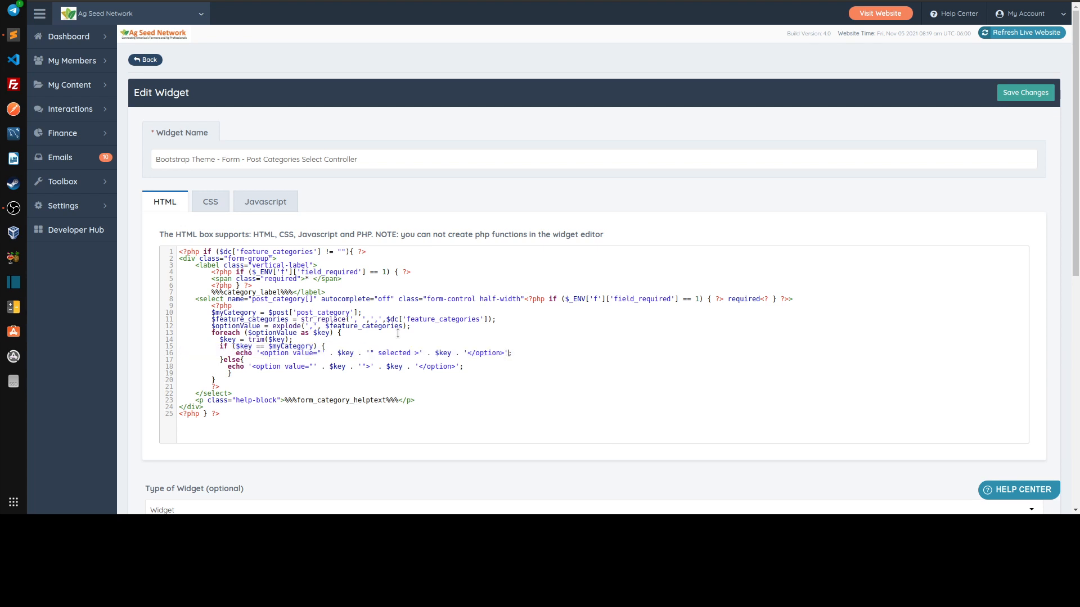
pyautogui.hotkey('shift', 'Left')
pyautogui.hotkey('shift', 'Left')
pyautogui.hotkey('shift', 'Left')
pyautogui.hotkey('shift', 'Left')
pyautogui.hotkey('shift', 'Left')
pyautogui.hotkey('shift', 'Left')
pyautogui.hotkey('shift', 'Left')
pyautogui.hotkey('shift', 'Left')
pyautogui.hotkey('shift', 'Left')
# Review the Category field in the article edit form and return to the widget's HTML code
pyautogui.click(585, 1)
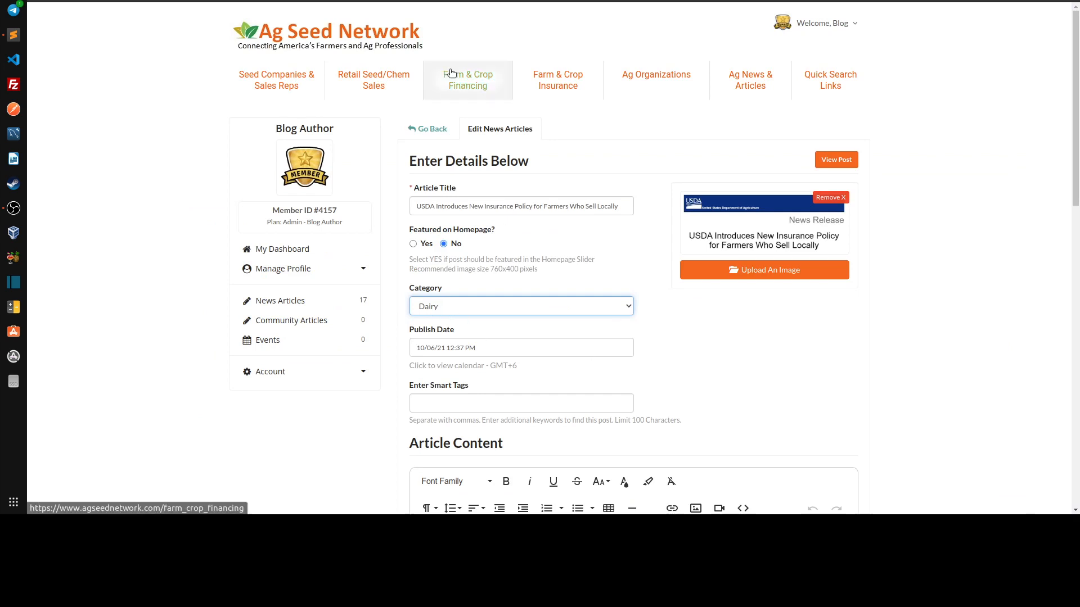
pyautogui.click(438, 1)
pyautogui.click(439, 1)
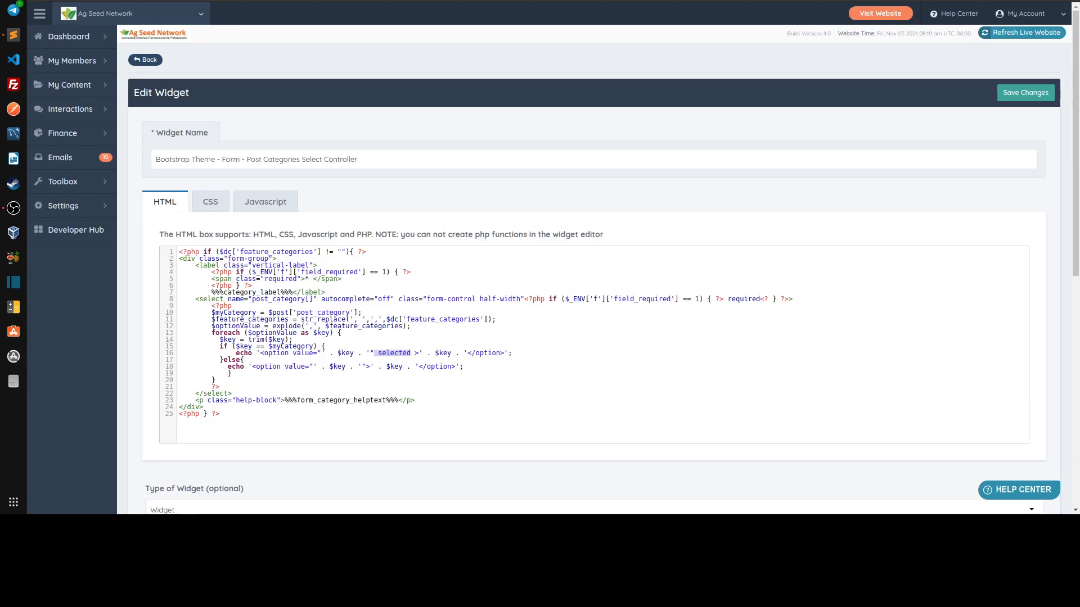
# Insert a blank line between the $optionValue assignment and the foreach loop in the widget's HTML code
pyautogui.click(286, 345)
pyautogui.press('Return')
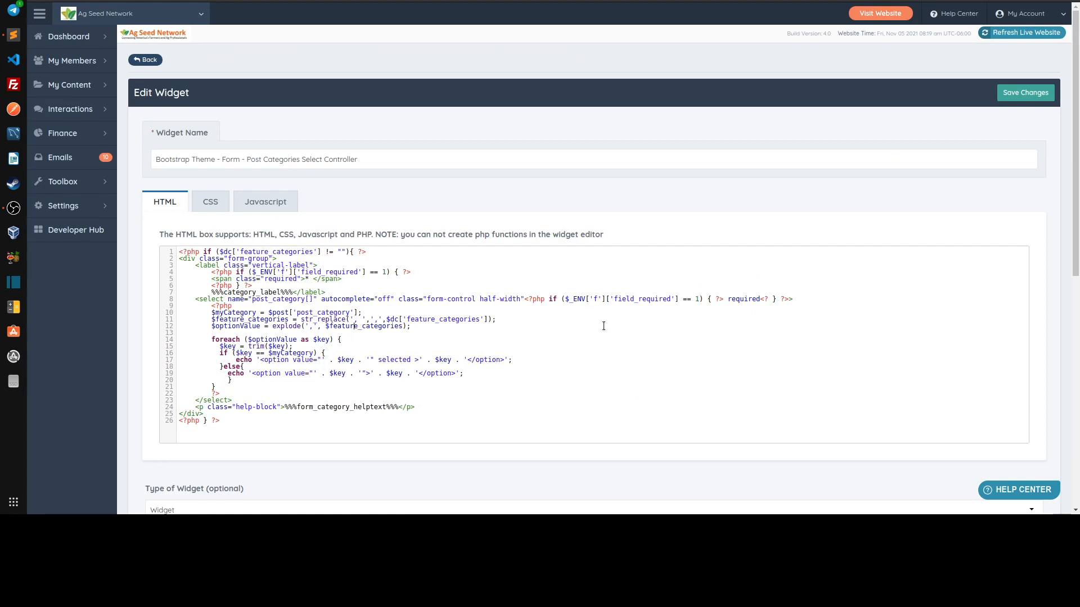
pyautogui.click(603, 326)
pyautogui.hotkey('shift', 'Home')
pyautogui.hotkey('ctrl', 'c')
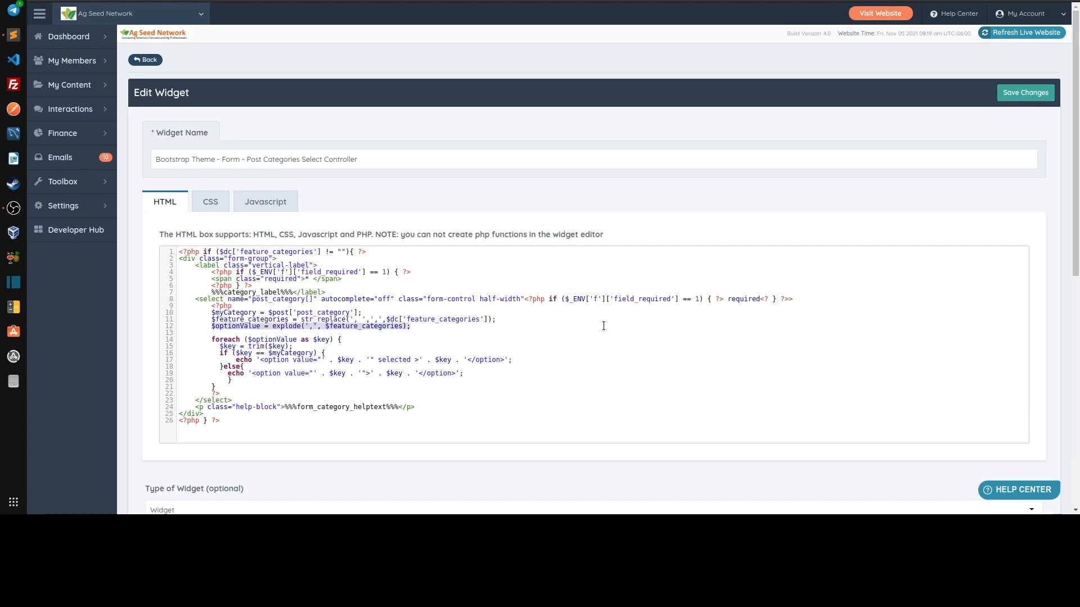
pyautogui.press('Down')
pyautogui.press('Down')
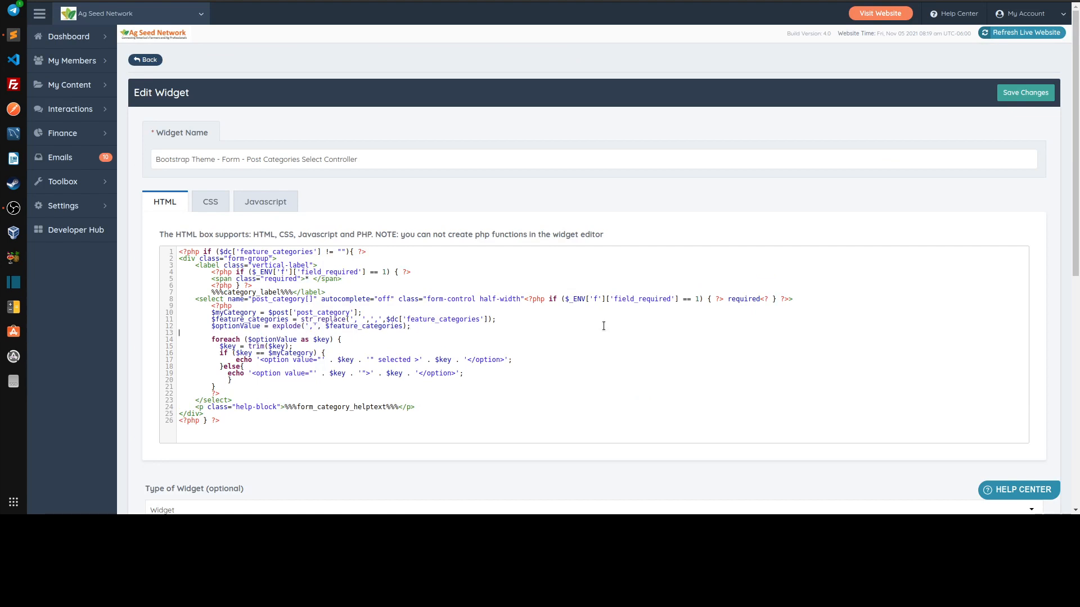
pyautogui.hotkey('ctrl', 'v')
pyautogui.press('Home')
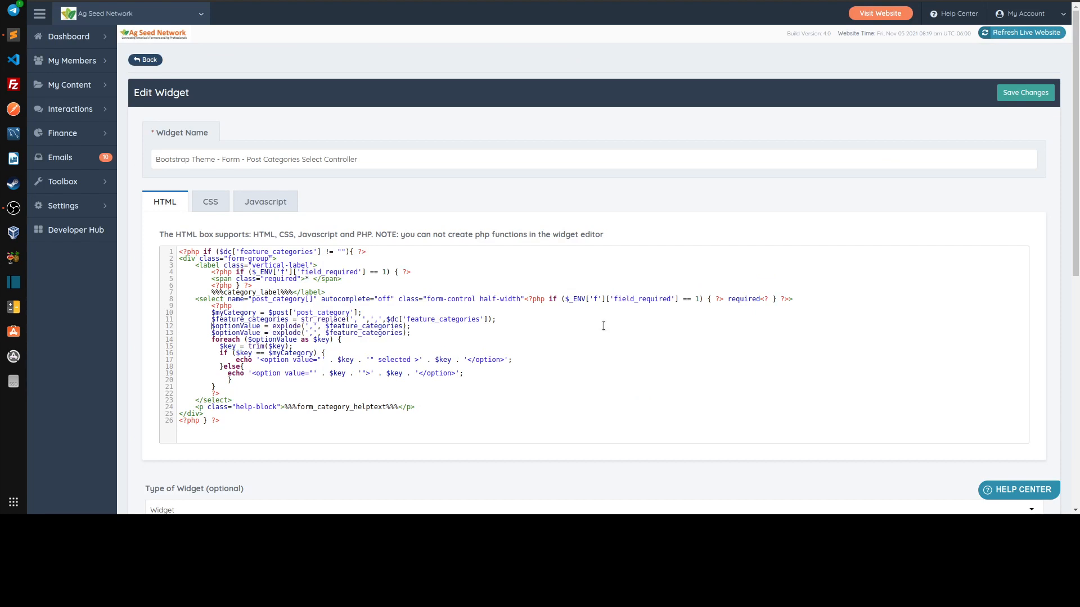
pyautogui.press('Return')
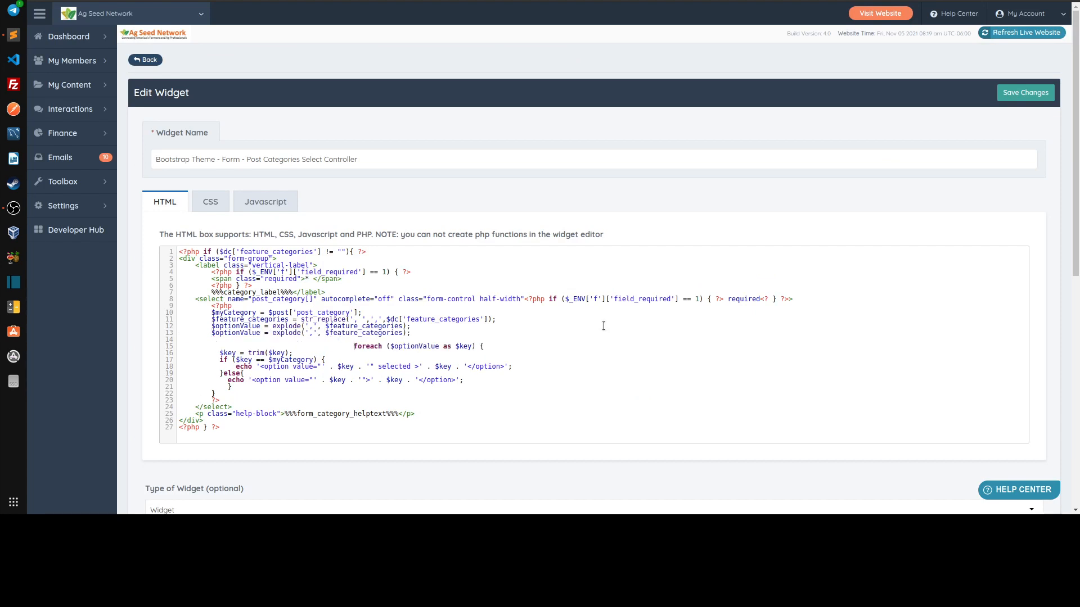
pyautogui.hotkey('shift', 'Home')
pyautogui.press('Tab')
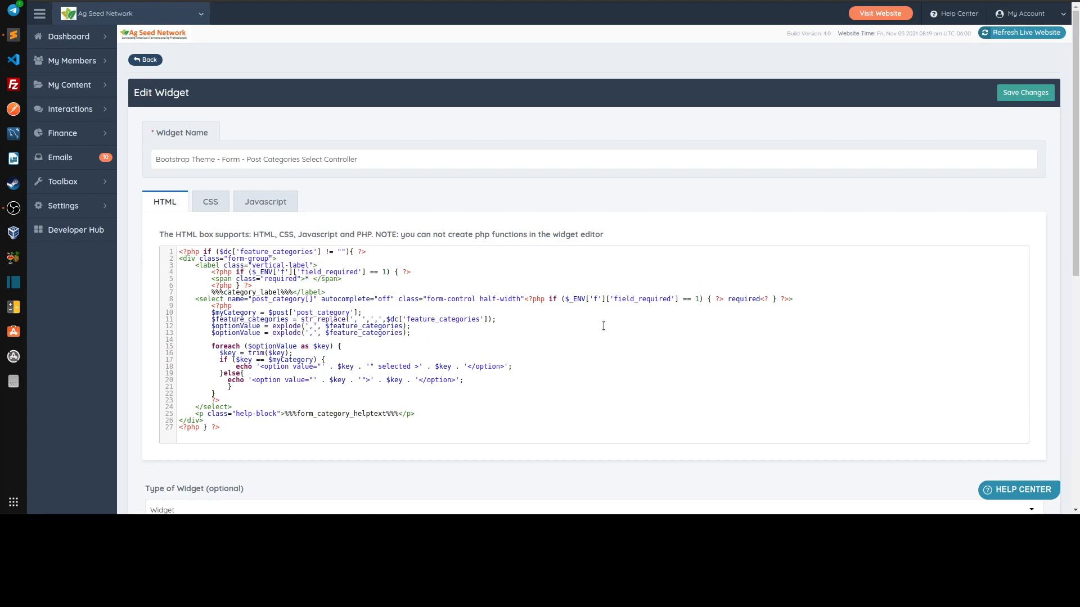
pyautogui.hotkey('shift', 'Right')
pyautogui.hotkey('shift', 'Right')
pyautogui.hotkey('shift', 'Right')
pyautogui.hotkey('shift', 'Right')
pyautogui.hotkey('shift', 'Right')
pyautogui.hotkey('shift', 'Right')
pyautogui.hotkey('shift', 'Right')
pyautogui.hotkey('shift', 'Right')
pyautogui.hotkey('shift', 'Right')
pyautogui.hotkey('shift', 'Right')
pyautogui.hotkey('shift', 'Right')
pyautogui.press('Right')
pyautogui.press('Right')
pyautogui.press('Right')
pyautogui.press('Right')
pyautogui.press('Home')
pyautogui.hotkey('shift', 'Down')
pyautogui.press('BackSpace')
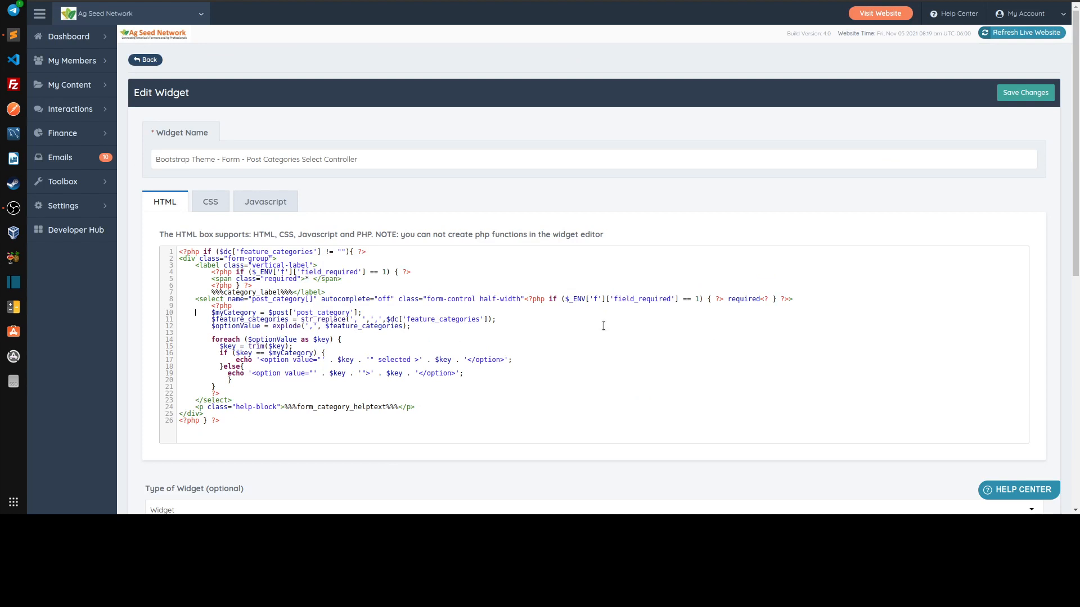
# Wrap the $post['post_category'] value assigned to $myCategory in explode(',', ...)
pyautogui.write("explode(',',")
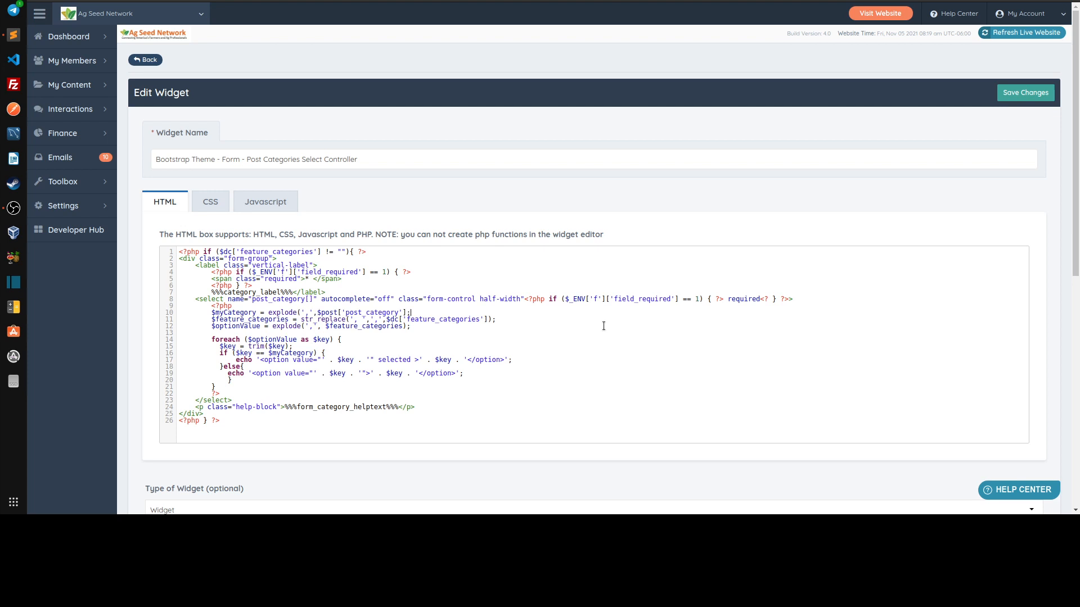
pyautogui.press('Left')
pyautogui.write(')')
# Replace the equality check in the if condition inside the foreach loop with in_array($key,$myCategory)
pyautogui.press('Down')
pyautogui.press('Down')
pyautogui.press('Down')
pyautogui.press('Down')
pyautogui.press('Down')
pyautogui.press('Down')
pyautogui.press('Left')
pyautogui.press('Left')
pyautogui.write('in_array(')
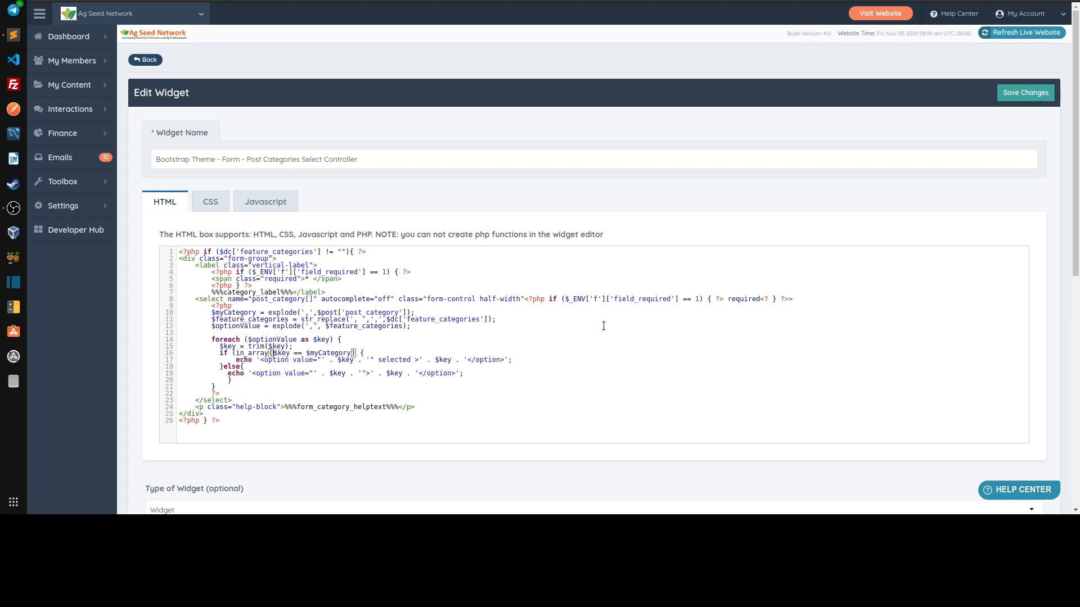
pyautogui.press('Right')
pyautogui.press('Right')
pyautogui.press('Right')
pyautogui.press('Right')
pyautogui.press('Delete')
pyautogui.press('Delete')
pyautogui.press('Delete')
pyautogui.press('Delete')
pyautogui.write(',')
pyautogui.press('End')
pyautogui.press('Left')
pyautogui.press('Left')
pyautogui.write(')')
# Examine the $key and $myCategory arguments of the in_array condition and the option branches below it
pyautogui.press('Left')
pyautogui.press('Left')
pyautogui.press('Left')
pyautogui.press('Left')
pyautogui.press('Left')
pyautogui.hotkey('shift', 'Right')
pyautogui.hotkey('shift', 'Right')
pyautogui.hotkey('shift', 'Right')
pyautogui.hotkey('shift', 'Right')
pyautogui.press('Right')
pyautogui.hotkey('shift', 'Right')
pyautogui.hotkey('shift', 'Right')
pyautogui.hotkey('shift', 'Right')
pyautogui.hotkey('shift', 'Right')
pyautogui.hotkey('shift', 'Right')
pyautogui.hotkey('shift', 'Right')
pyautogui.hotkey('shift', 'Right')
pyautogui.hotkey('shift', 'Right')
pyautogui.hotkey('shift', 'Right')
pyautogui.hotkey('shift', 'Right')
pyautogui.hotkey('shift', 'Right')
pyautogui.press('Right')
pyautogui.press('Right')
pyautogui.press('Right')
pyautogui.press('Right')
pyautogui.press('Right')
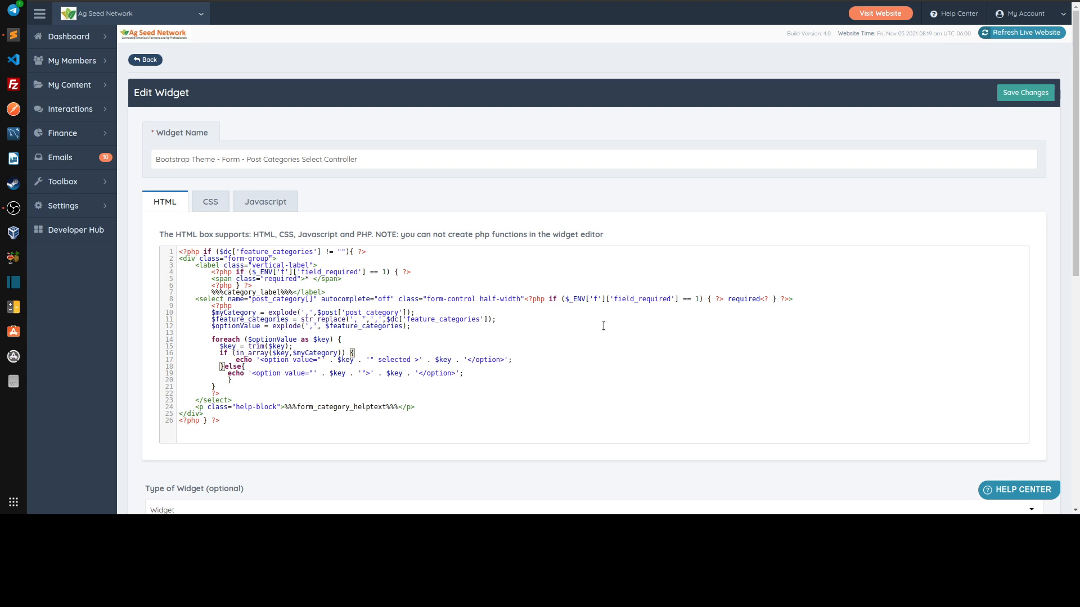
pyautogui.press('Down')
pyautogui.press('Down')
pyautogui.press('Down')
pyautogui.press('Up')
pyautogui.press('Up')
pyautogui.press('Up')
pyautogui.press('Up')
pyautogui.press('Up')
pyautogui.press('Up')
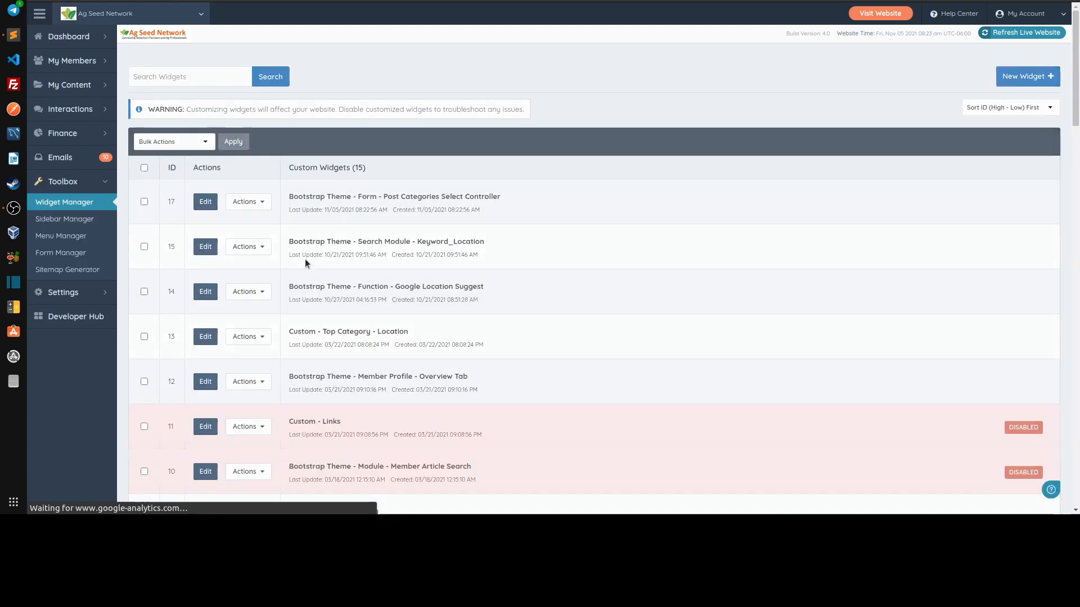
# Refresh the live website and check the Category options in the article edit form
pyautogui.click(1013, 31)
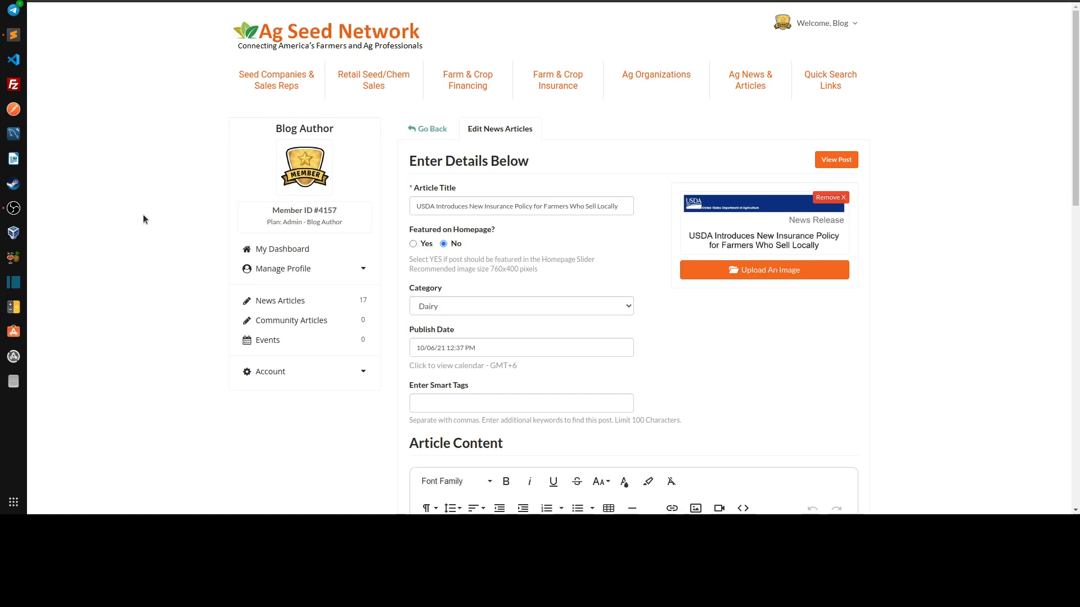
pyautogui.scroll(-2, 468, 176)
pyautogui.click(483, 180)
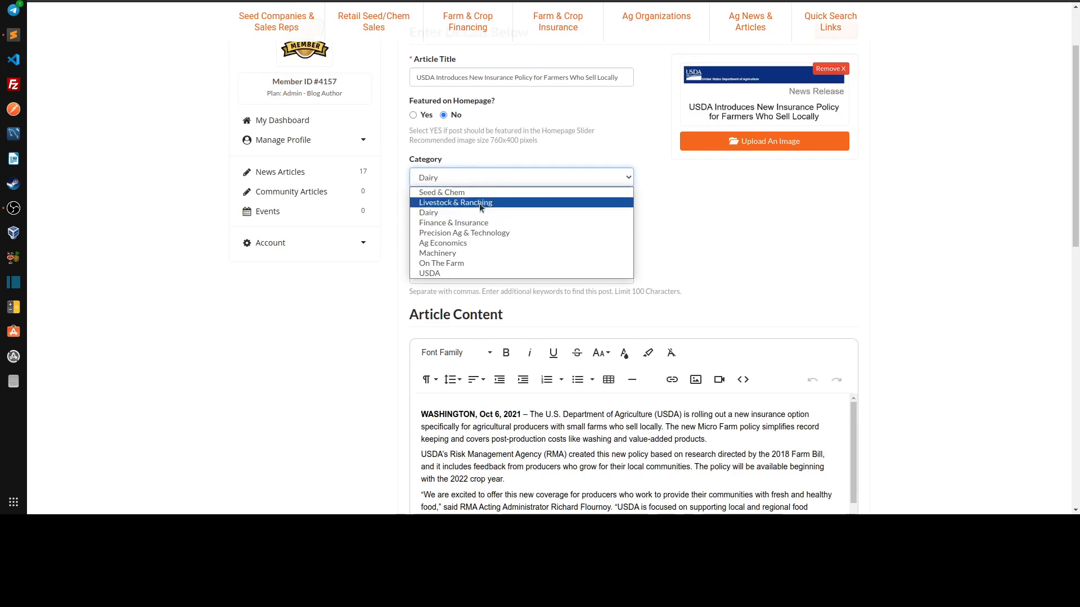
pyautogui.click(756, 233)
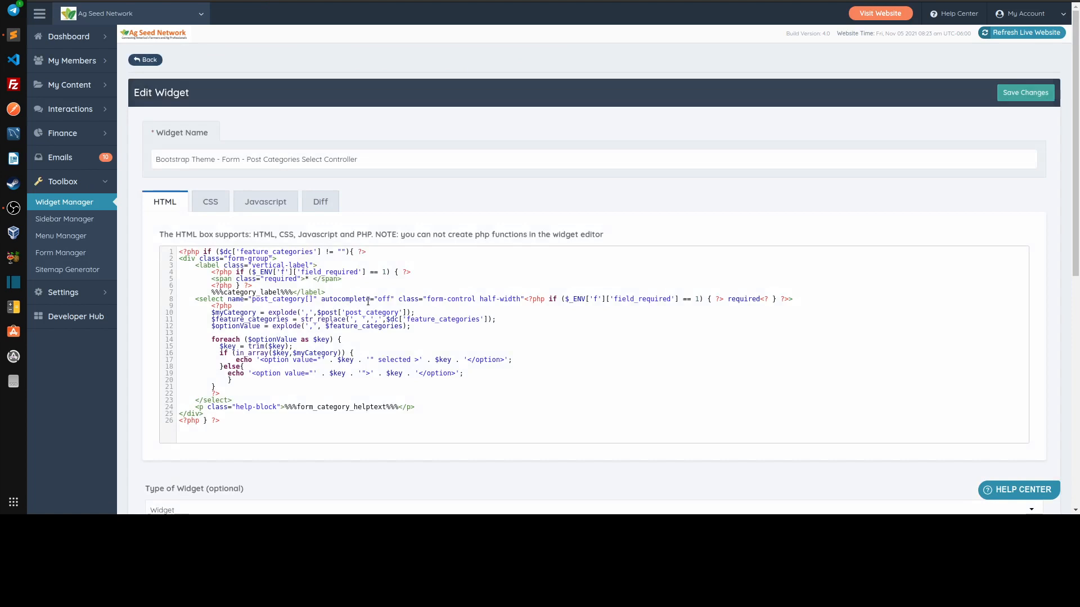
# Add the class post_category_multi before form-control in the widget's select element
pyautogui.click(427, 299)
pyautogui.moveTo(418, 299); pyautogui.dragTo(445, 297)
pyautogui.click(426, 298)
pyautogui.write('post_categor')
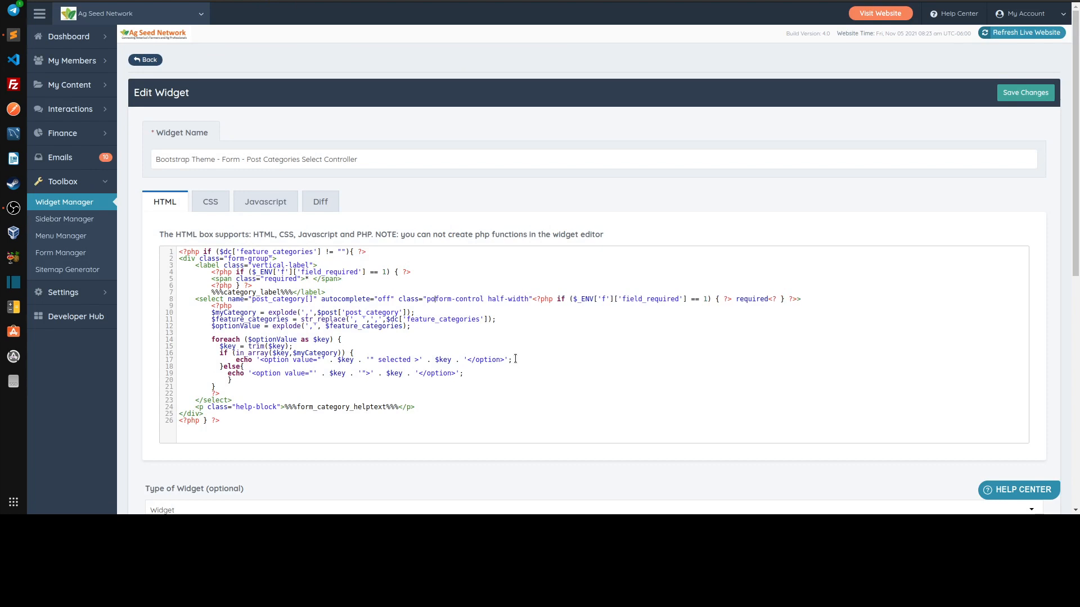
pyautogui.write('y_multi')
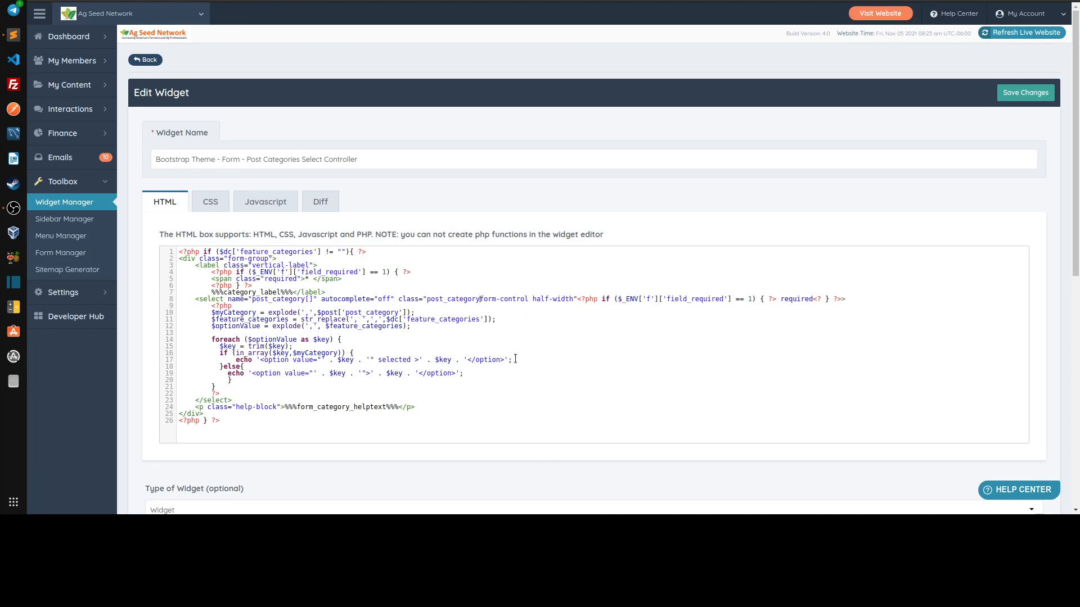
pyautogui.press('Left')
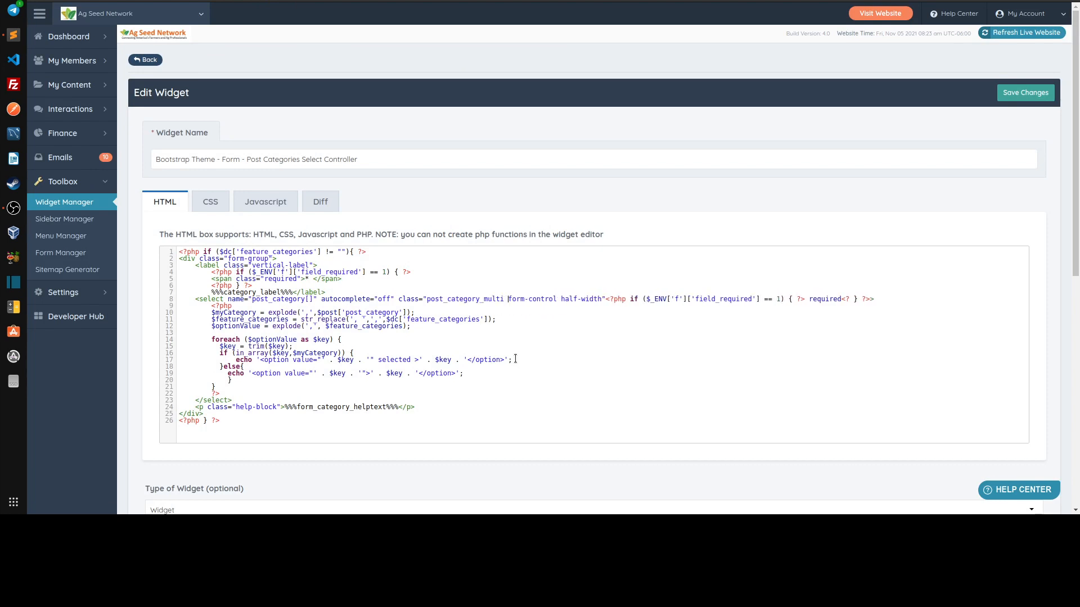
pyautogui.hotkey('shift', 'Left')
pyautogui.hotkey('shift', 'Left')
pyautogui.hotkey('shift', 'Left')
pyautogui.hotkey('shift', 'Left')
pyautogui.hotkey('shift', 'Left')
pyautogui.hotkey('shift', 'Left')
pyautogui.hotkey('shift', 'Left')
pyautogui.hotkey('shift', 'Left')
pyautogui.hotkey('shift', 'Left')
pyautogui.hotkey('shift', 'Left')
pyautogui.hotkey('shift', 'Left')
pyautogui.hotkey('shift', 'Left')
pyautogui.hotkey('shift', 'Left')
pyautogui.hotkey('shift', 'Left')
pyautogui.hotkey('shift', 'Left')
pyautogui.hotkey('shift', 'Left')
pyautogui.hotkey('shift', 'Left')
pyautogui.hotkey('shift', 'Left')
pyautogui.hotkey('shift', 'Left')
# Add an empty <script defer> block directly below the closing select tag
pyautogui.press('Down')
pyautogui.press('Down')
pyautogui.press('Down')
pyautogui.press('Down')
pyautogui.press('Down')
pyautogui.press('Down')
pyautogui.press('Down')
pyautogui.press('Down')
pyautogui.press('Down')
pyautogui.press('Down')
pyautogui.press('Down')
pyautogui.press('Down')
pyautogui.press('Down')
pyautogui.press('Down')
pyautogui.press('Down')
pyautogui.press('Return')
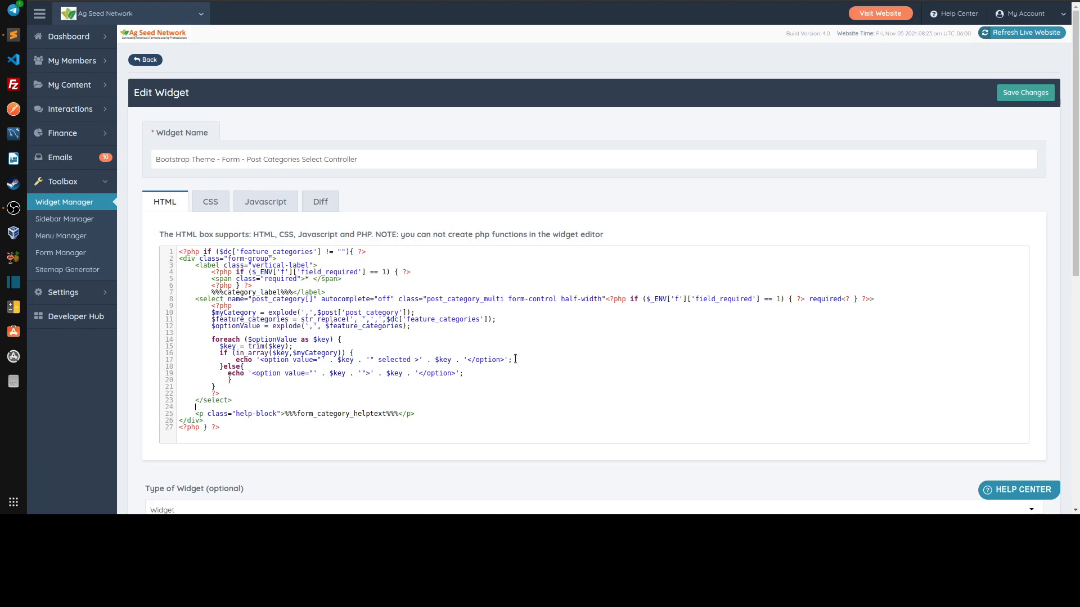
pyautogui.write('<script defer>')
pyautogui.press('Return')
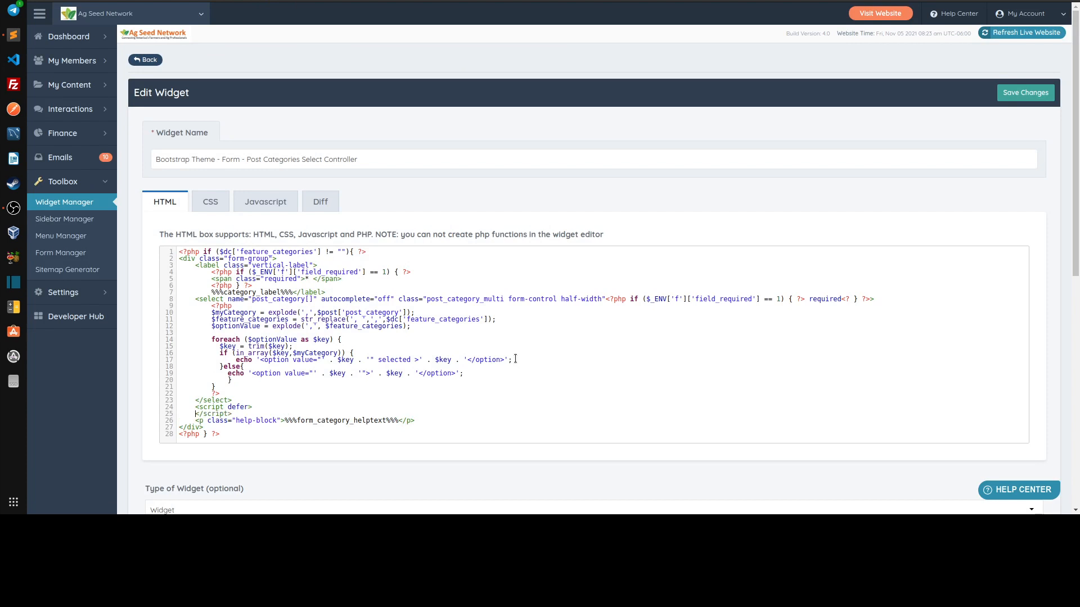
pyautogui.press('Return')
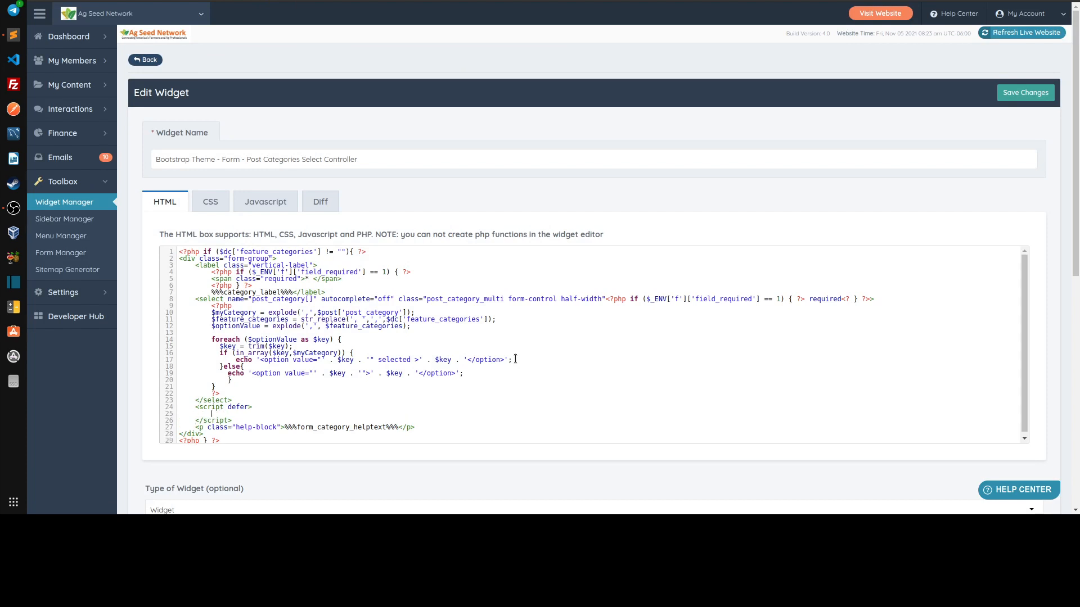
# Write a jQuery ready wrapper $(function(){ }); inside the script block
pyautogui.moveTo(188, 294); pyautogui.dragTo(223, 299)
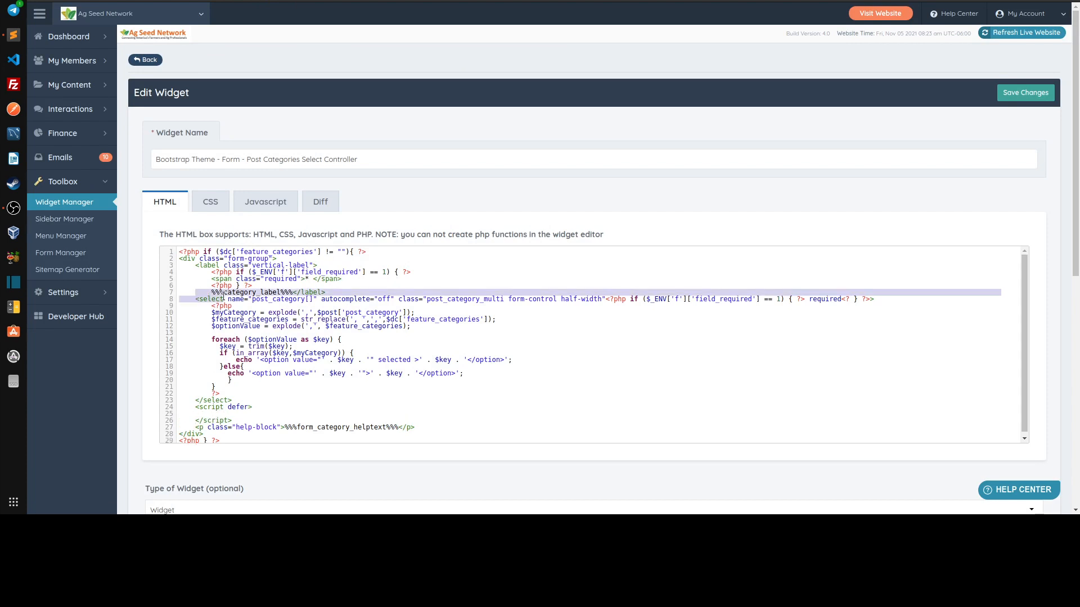
pyautogui.click(223, 300)
pyautogui.click(221, 408)
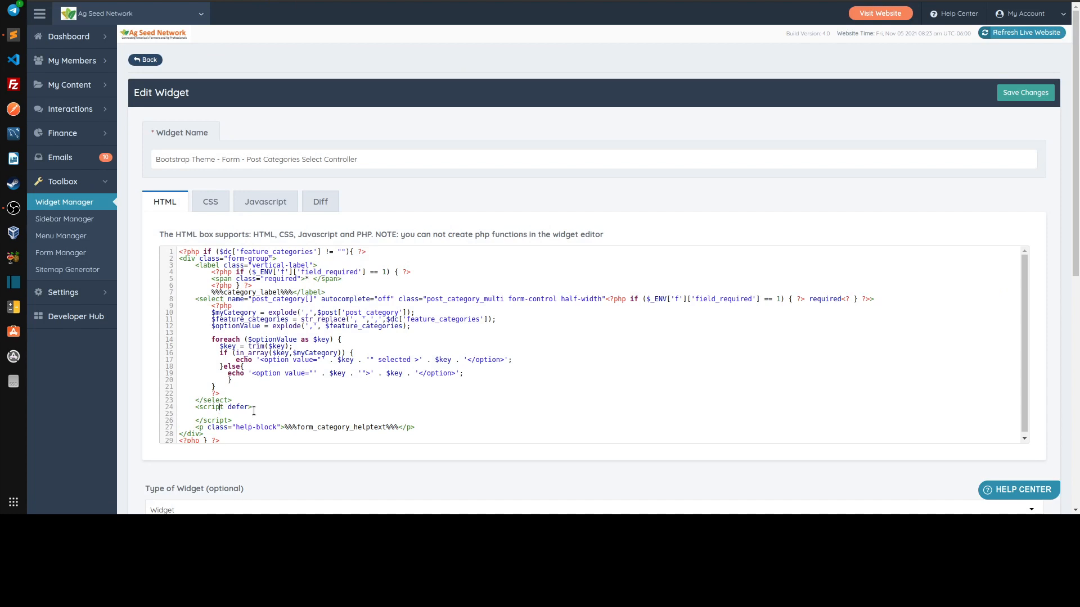
pyautogui.write('$(function(){')
pyautogui.press('Return')
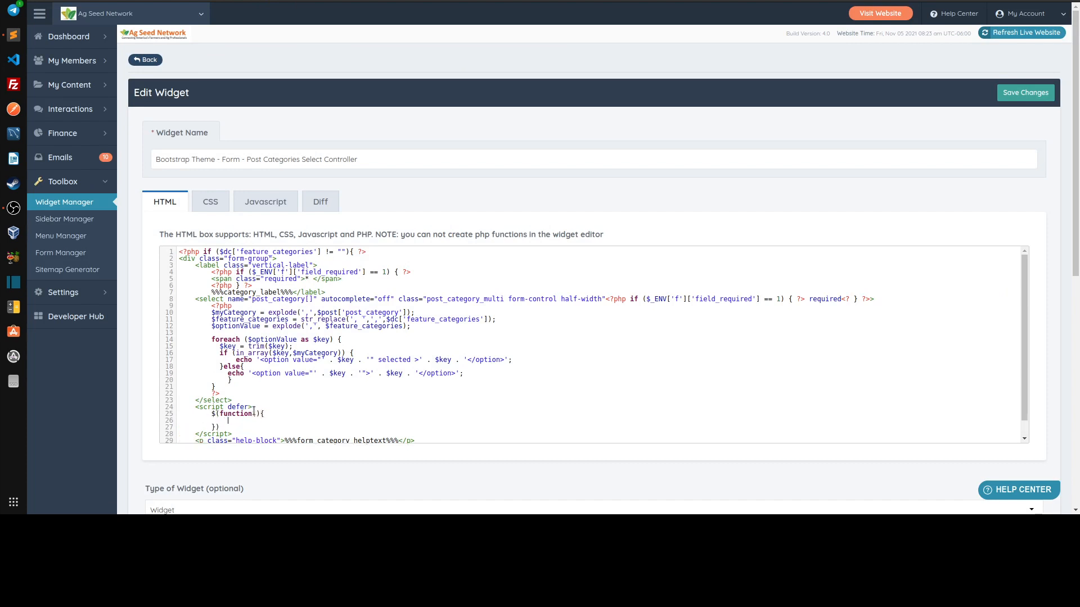
pyautogui.press('Down')
pyautogui.write(';')
pyautogui.write('$(')
pyautogui.write("'.post_category_multi")
pyautogui.write("').select2")
pyautogui.write('();')
# Initialize the select with $('.post_category_multi').select2(); inside the ready function and save the widget
pyautogui.scroll(-1, 469, 401)
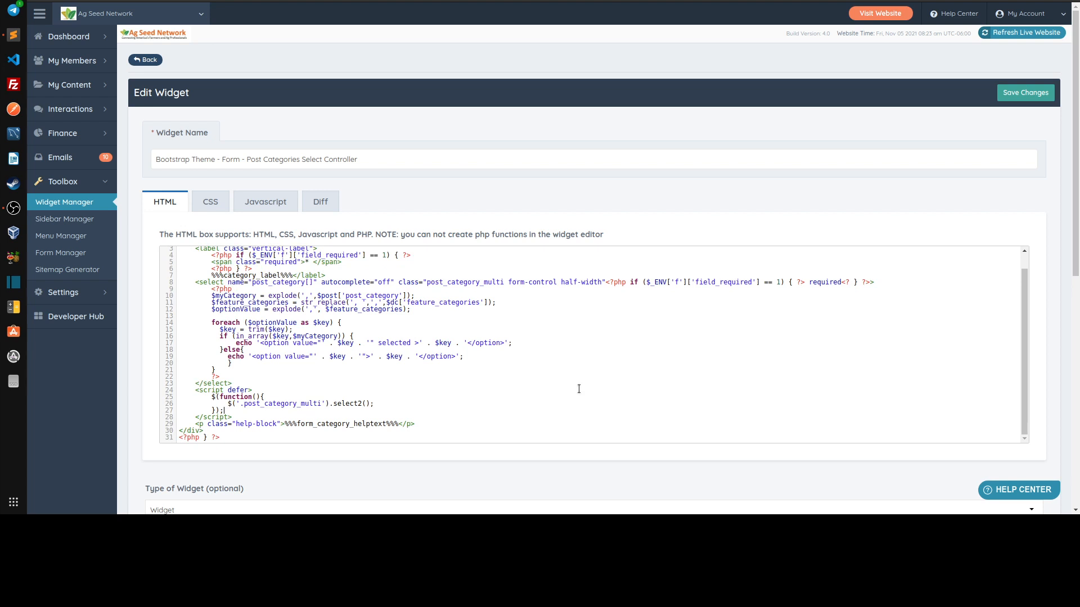
pyautogui.hotkey('ctrl', 's')
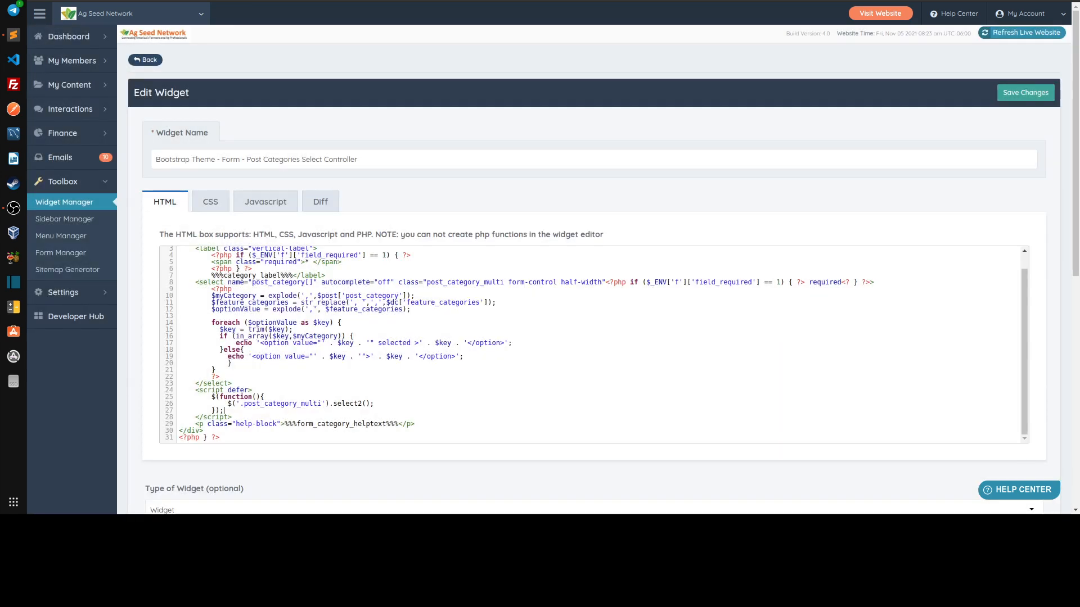
# Check the searchable Category dropdown in the article edit form, keeping Dairy selected
pyautogui.click(490, 1)
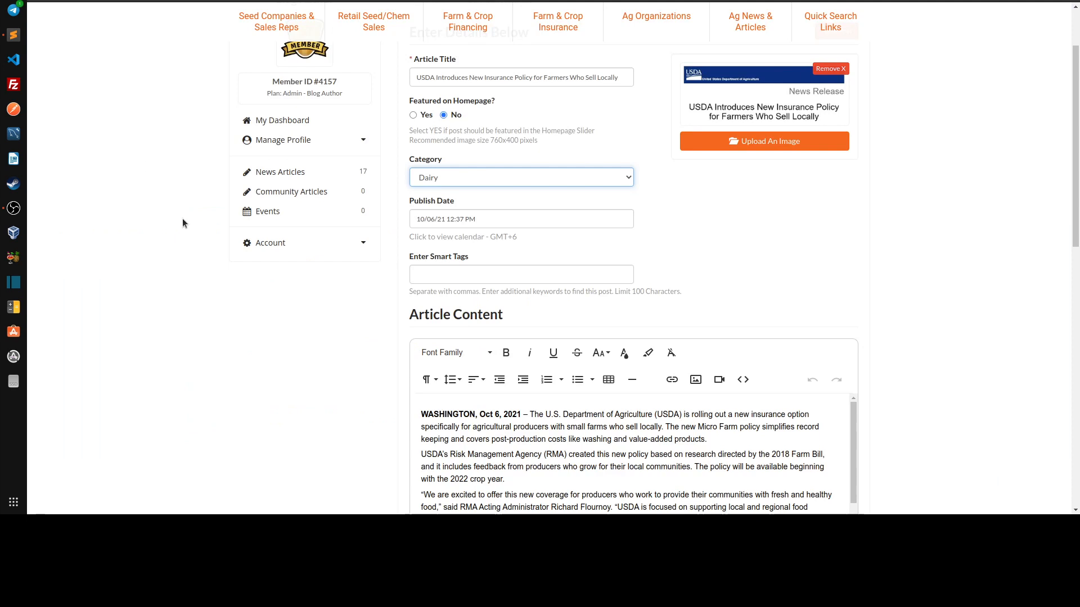
pyautogui.click(515, 177)
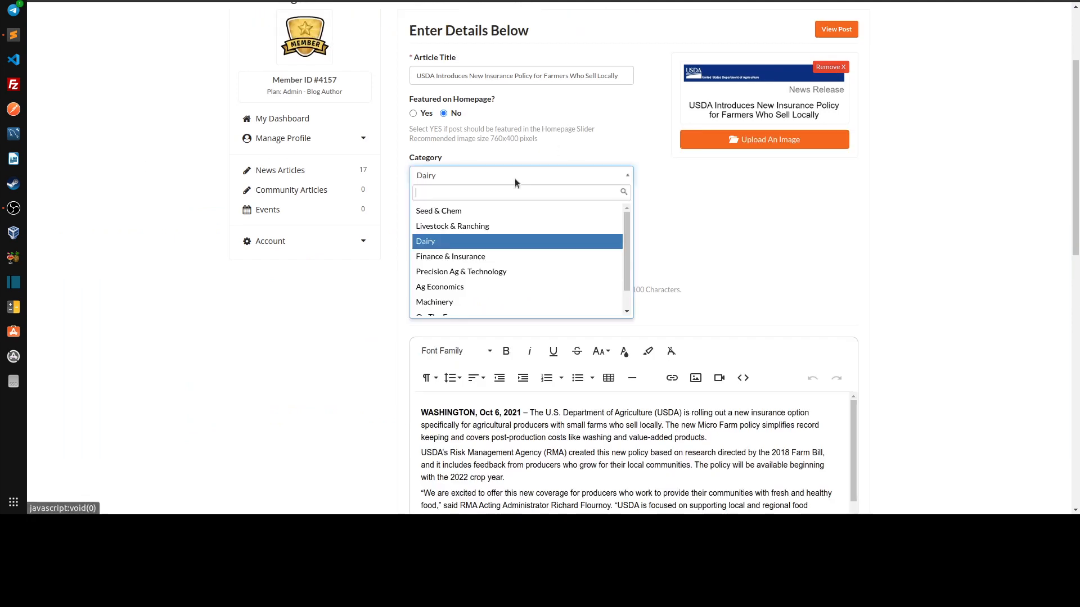
pyautogui.click(450, 240)
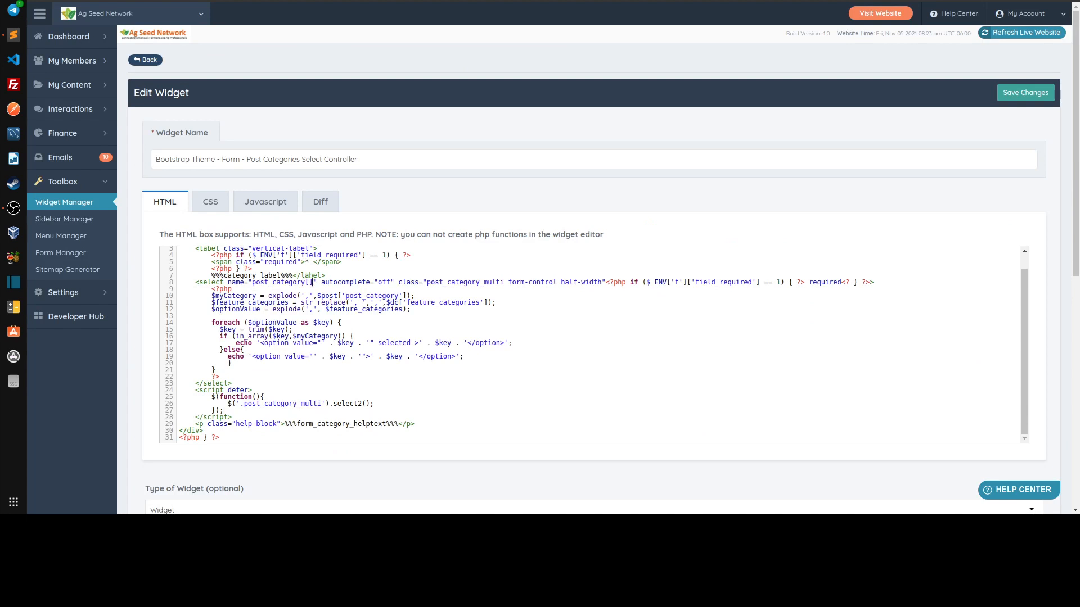
# Add the multiple attribute before the class attribute of the widget's select element and save the widget
pyautogui.click(399, 282)
pyautogui.write('multiple')
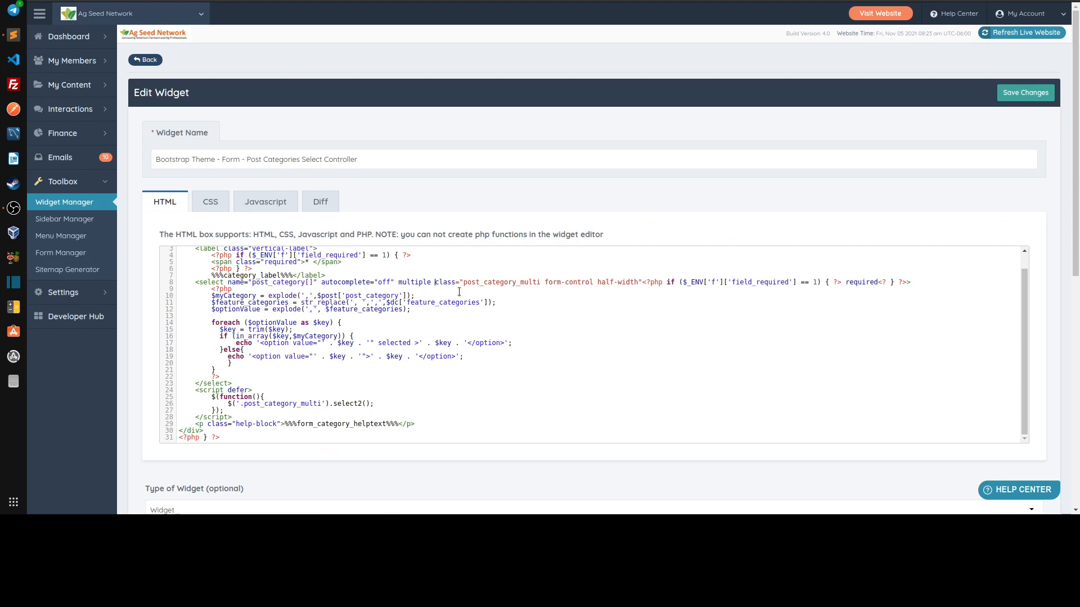
pyautogui.hotkey('ctrl', 's')
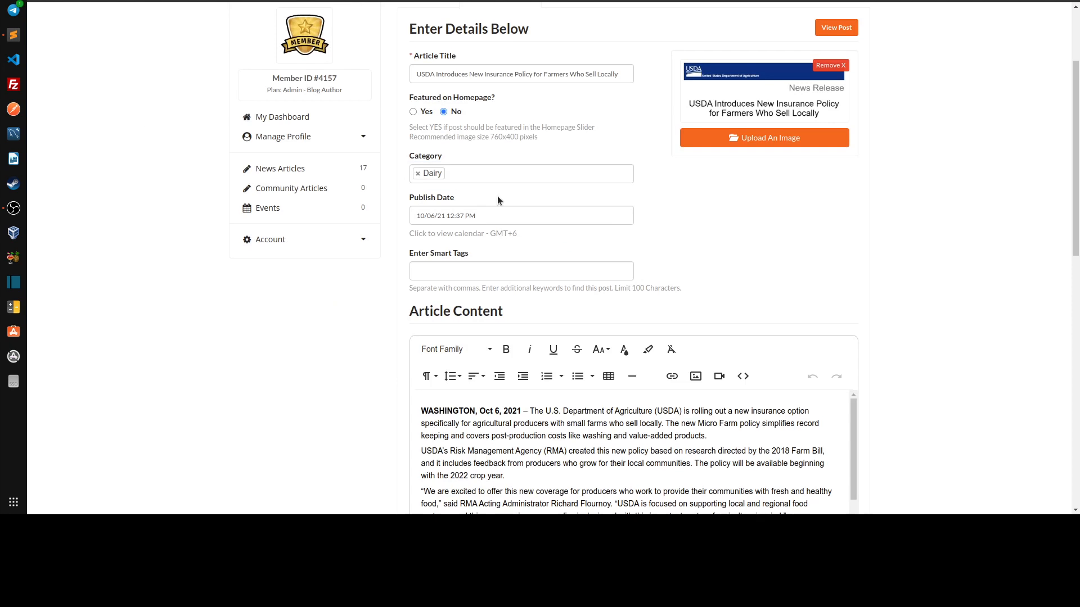
# Add Ag Economics and On The Farm to the article's Category field alongside Dairy
pyautogui.click(489, 173)
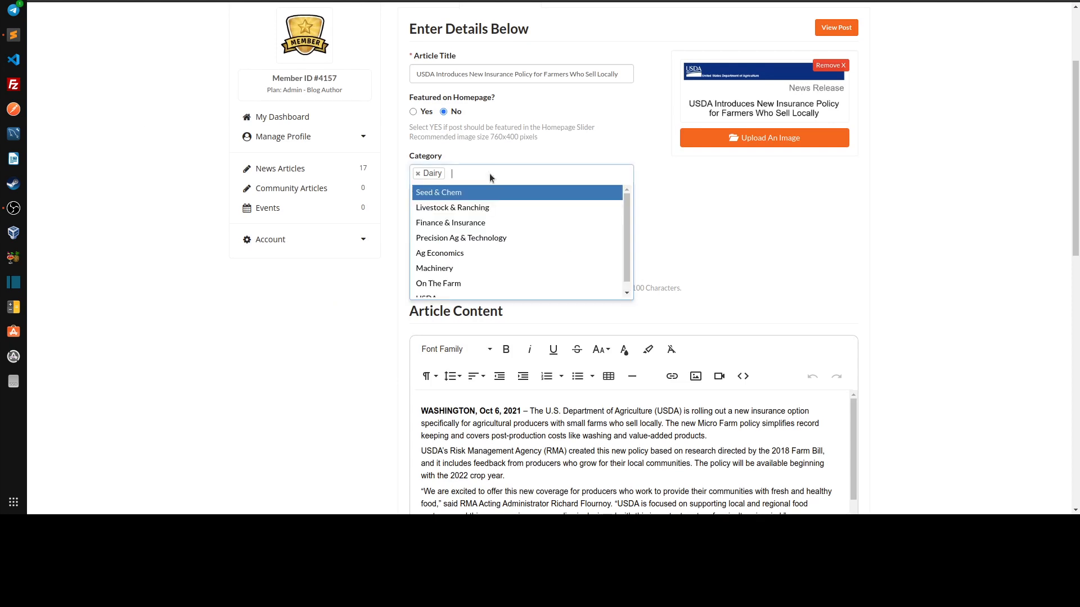
pyautogui.click(457, 253)
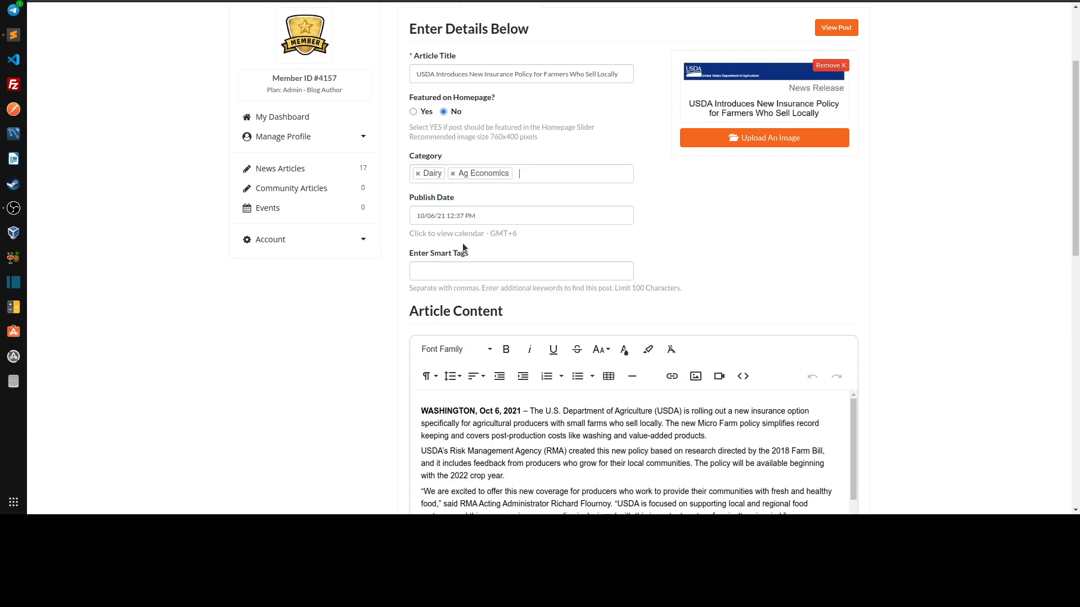
pyautogui.click(544, 174)
pyautogui.click(473, 268)
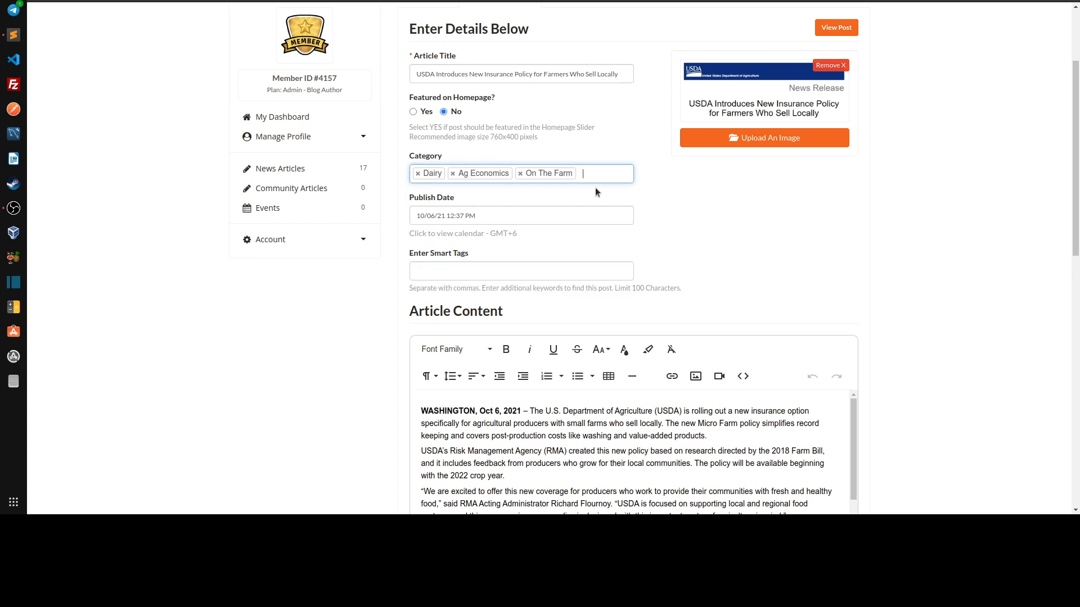
pyautogui.click(737, 211)
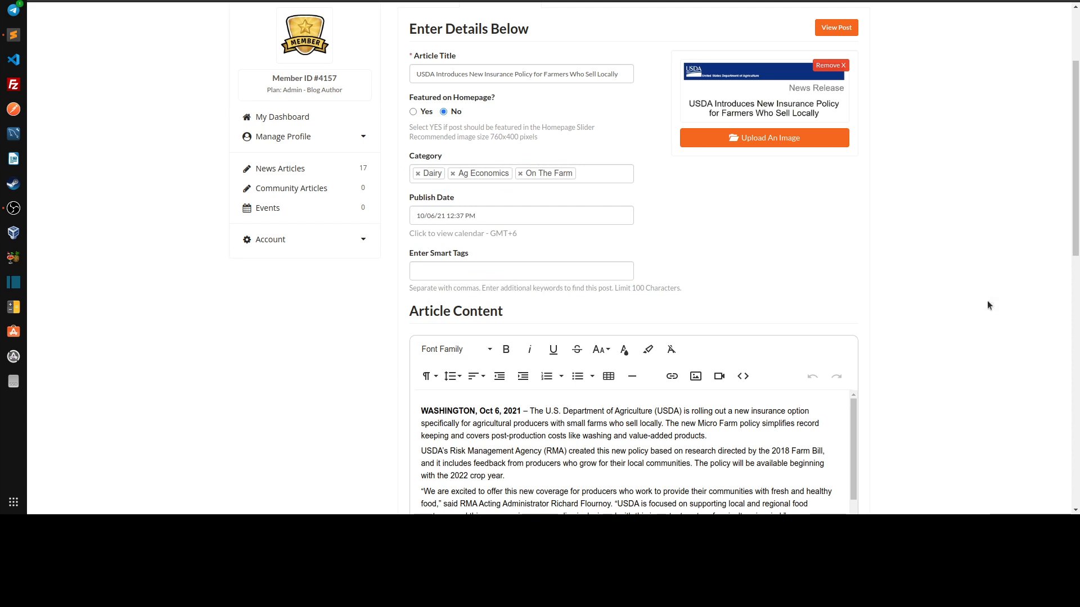
pyautogui.scroll(-10, 988, 307)
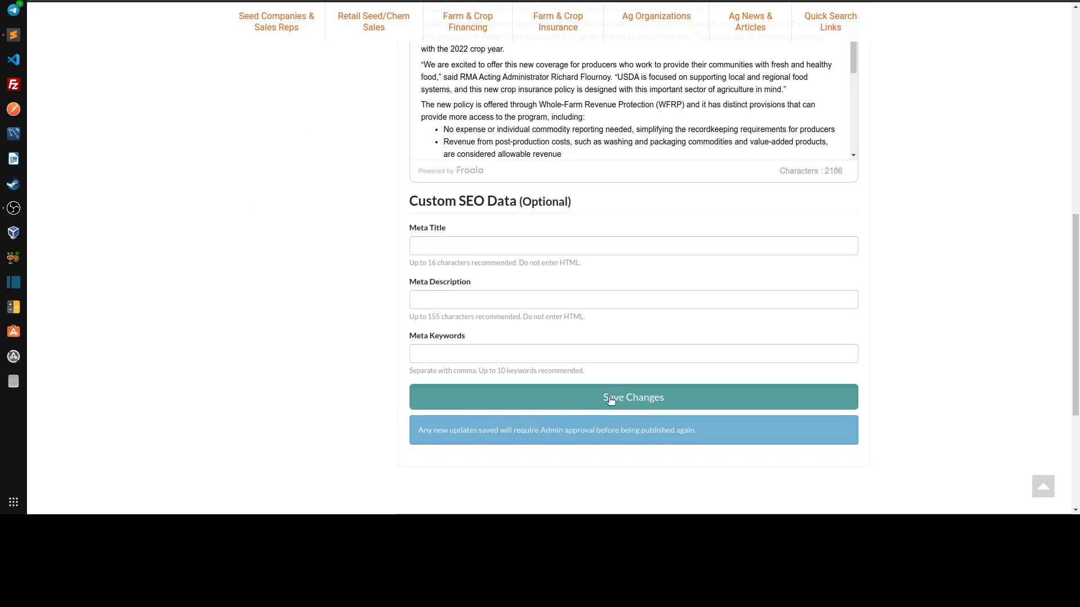
# Save the article, replace its Ag Economics category with Machinery, and save the changes again
pyautogui.click(610, 398)
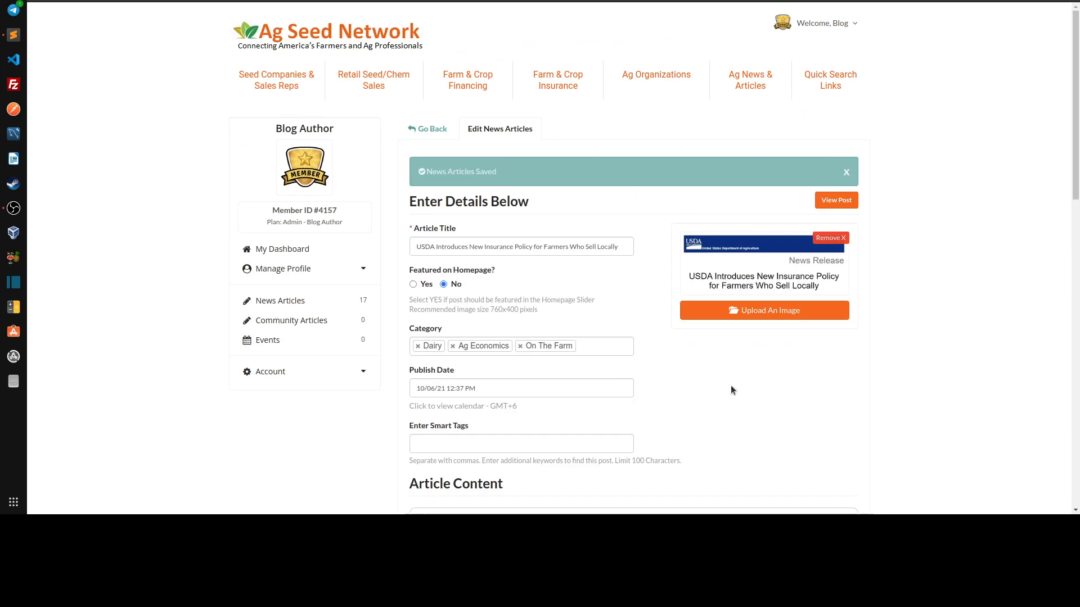
pyautogui.scroll(-2, 657, 328)
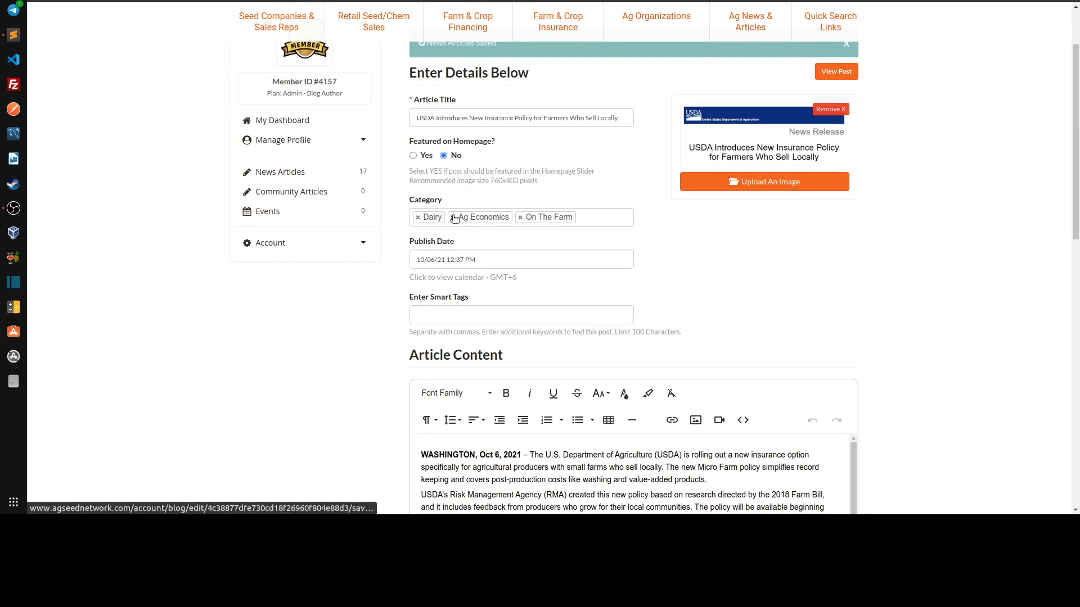
pyautogui.click(453, 217)
pyautogui.click(562, 217)
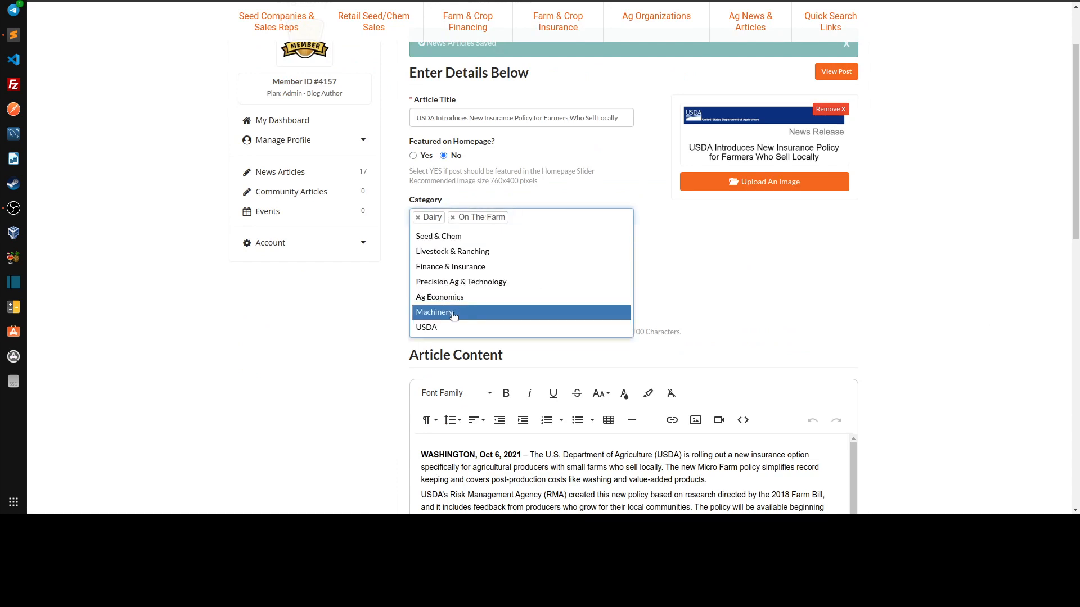
pyautogui.click(450, 313)
pyautogui.scroll(-4, 943, 315)
pyautogui.scroll(-2, 942, 316)
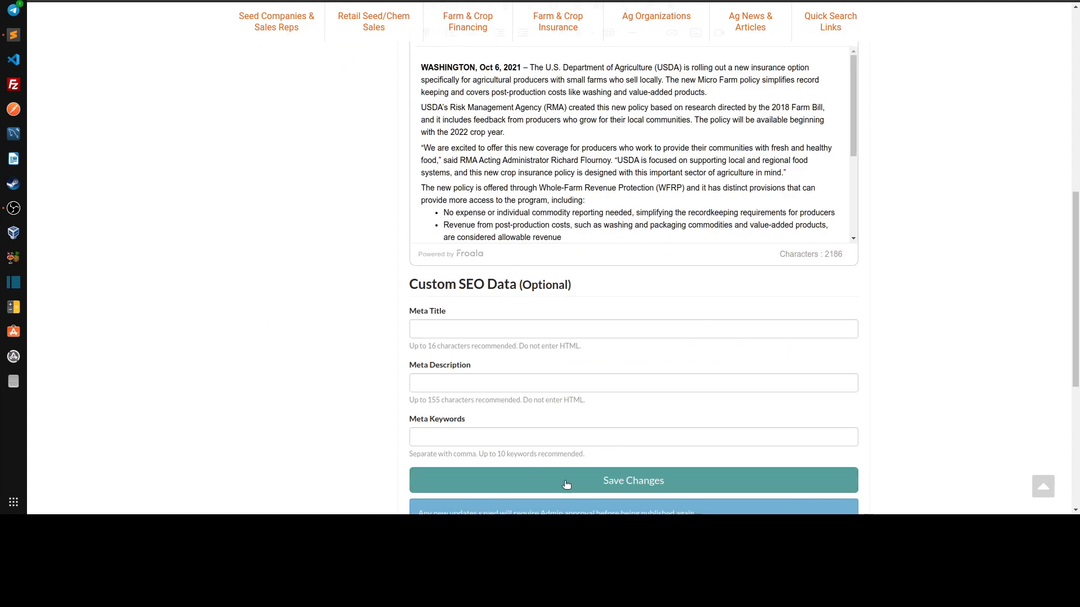
pyautogui.click(566, 479)
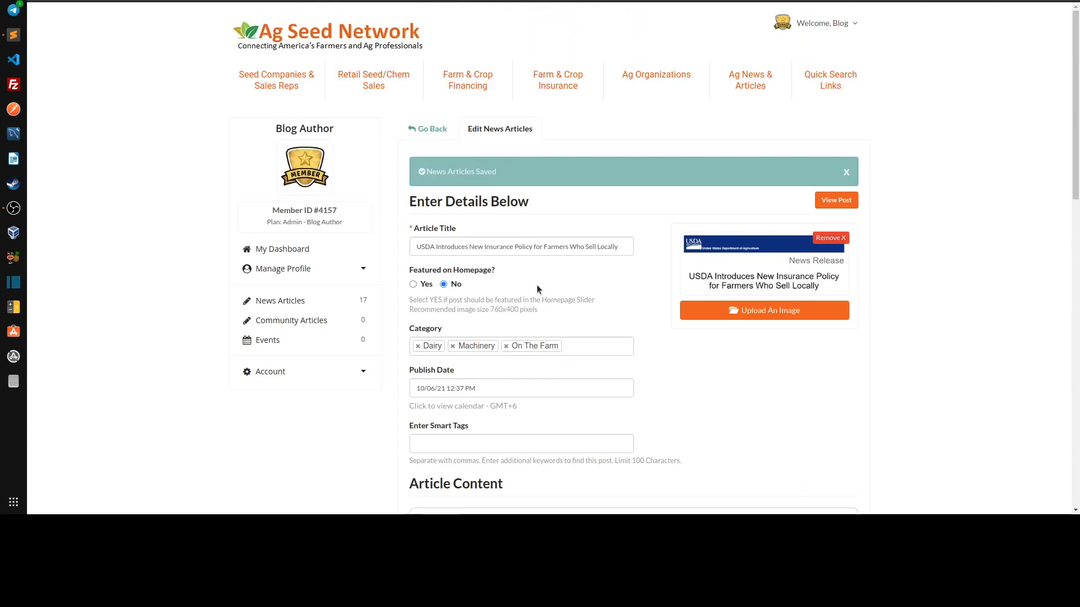
# Filter the public News Articles list by the Dairy category
pyautogui.scroll(-1, 403, 328)
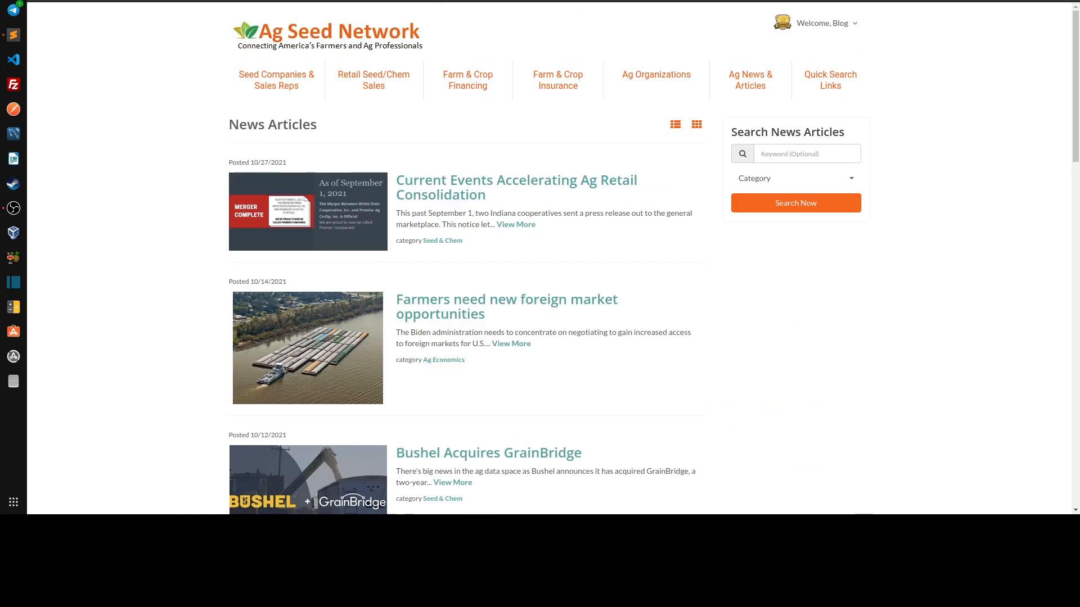
pyautogui.click(773, 177)
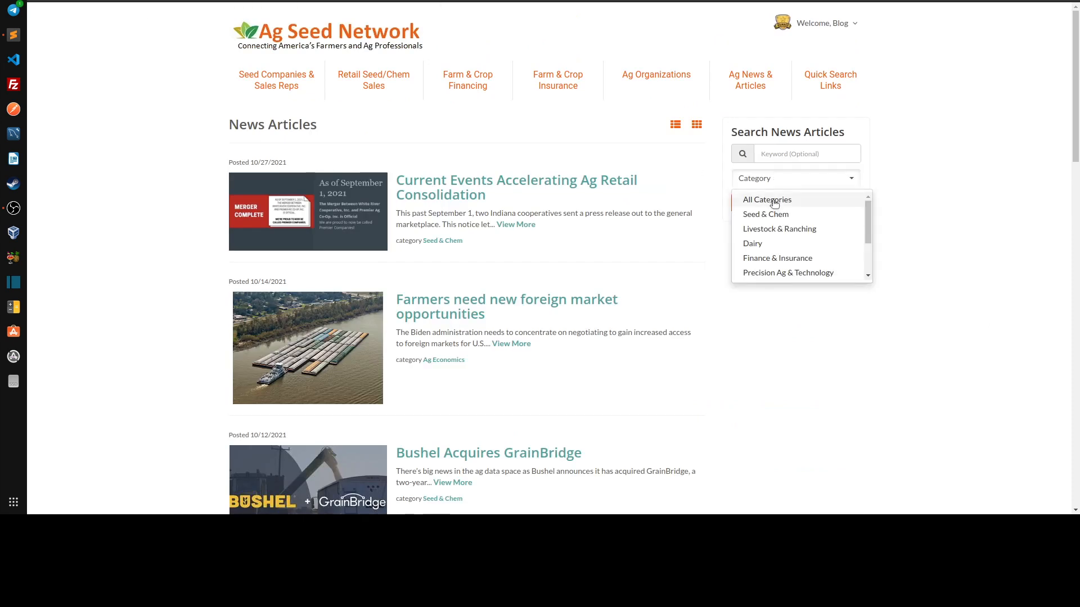
pyautogui.click(776, 246)
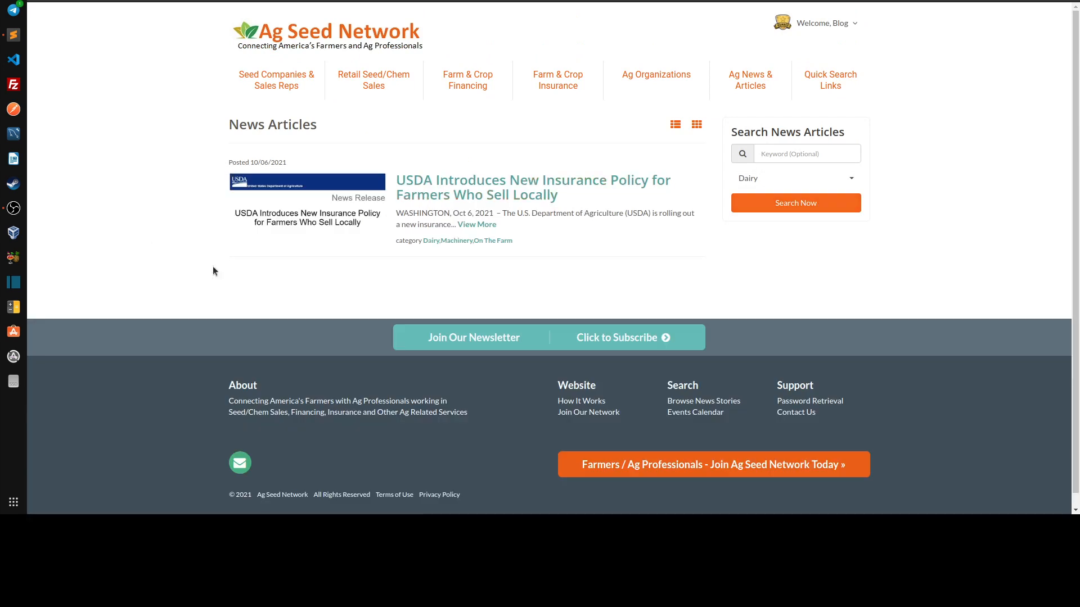
# Replace the Dairy filter with Machinery in the news article search and run the search
pyautogui.click(737, 178)
pyautogui.click(831, 247)
pyautogui.scroll(-2, 821, 242)
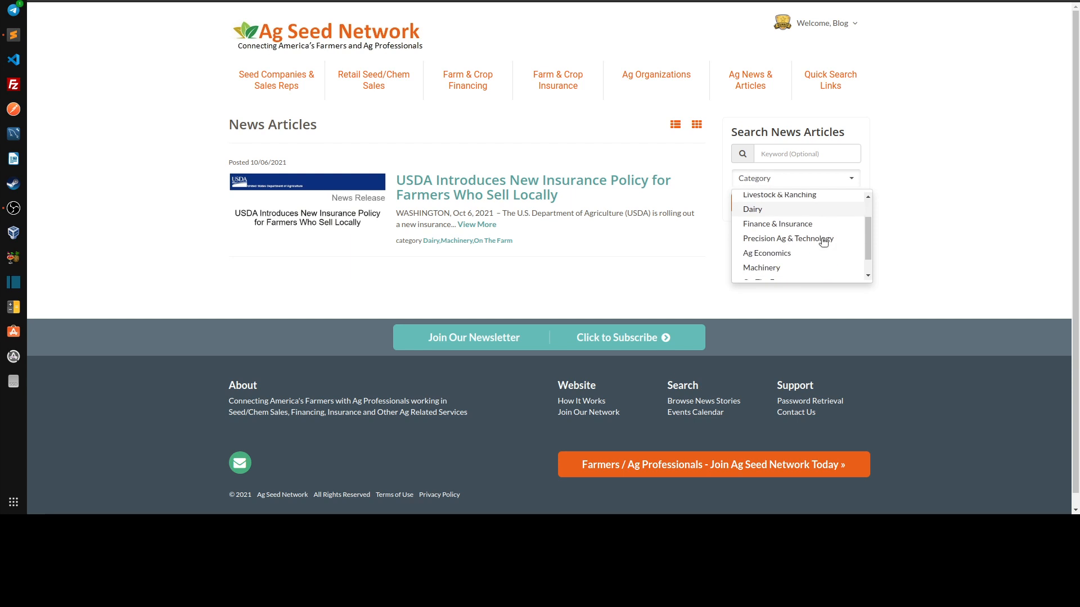
pyautogui.click(776, 248)
pyautogui.click(903, 243)
pyautogui.click(808, 207)
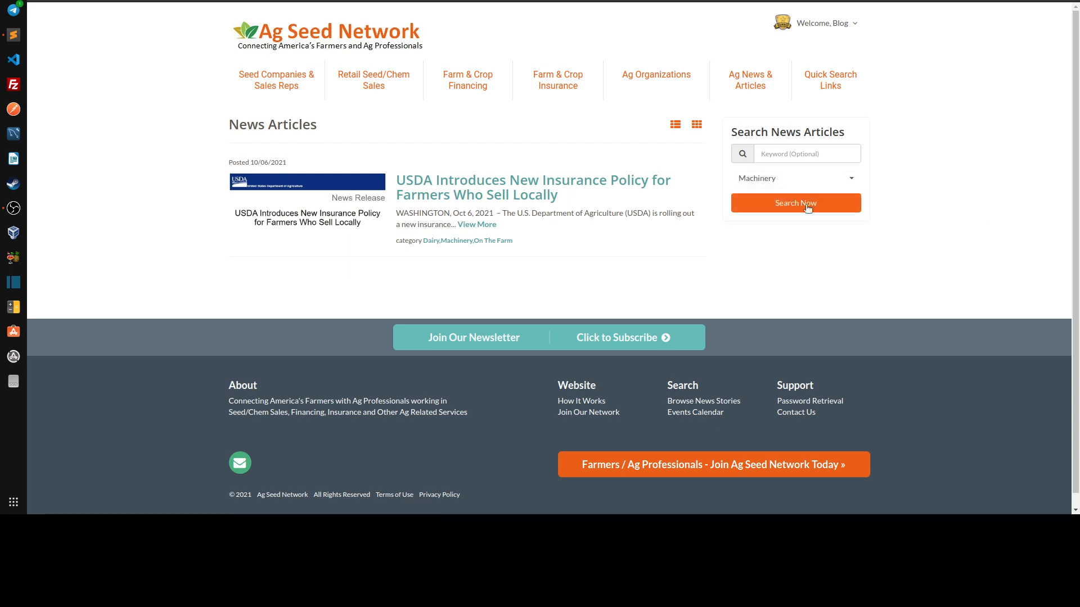
# Switch the news article search filter from Machinery to On The Farm and run the search
pyautogui.click(780, 178)
pyautogui.scroll(-2, 798, 229)
pyautogui.scroll(1, 790, 229)
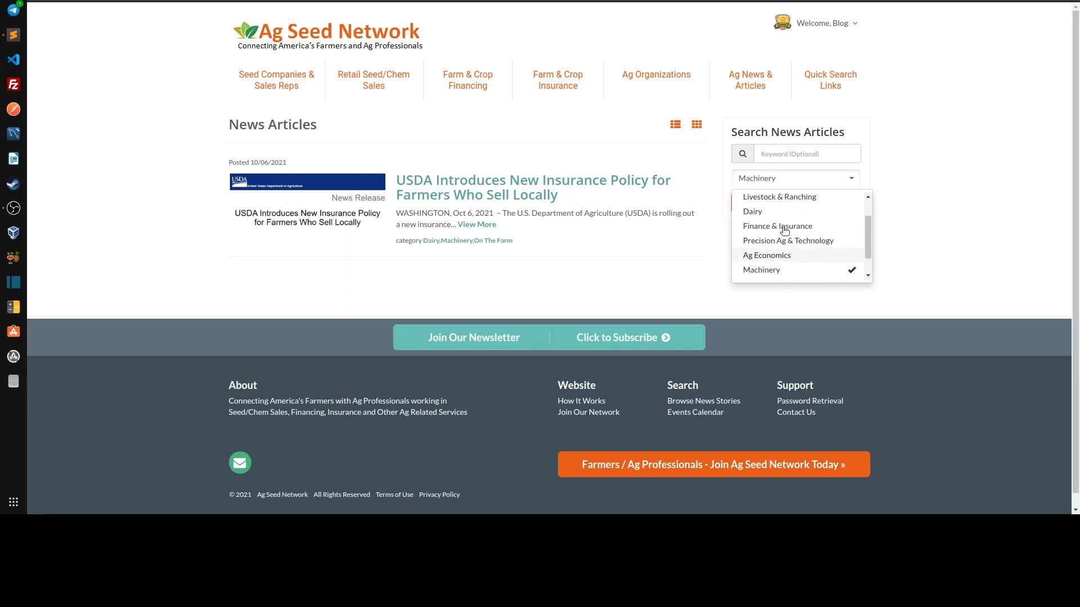
pyautogui.scroll(-1, 792, 248)
pyautogui.click(780, 259)
pyautogui.click(838, 258)
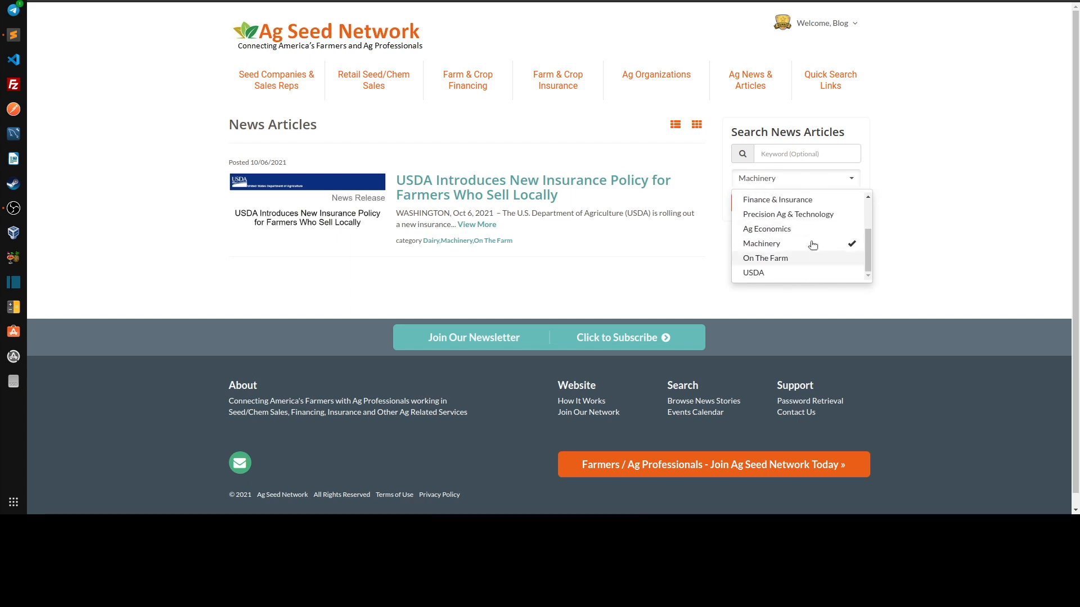
pyautogui.click(838, 243)
pyautogui.click(772, 259)
pyautogui.click(979, 198)
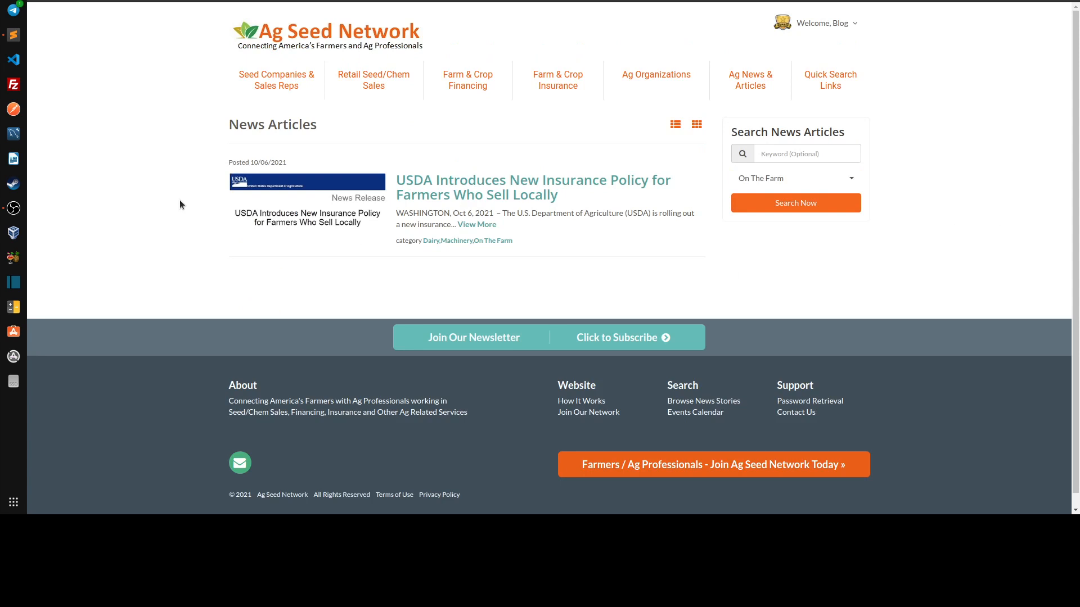
# Clear the On The Farm filter in the news article search and check the remaining category options
pyautogui.click(825, 177)
pyautogui.scroll(-2, 822, 256)
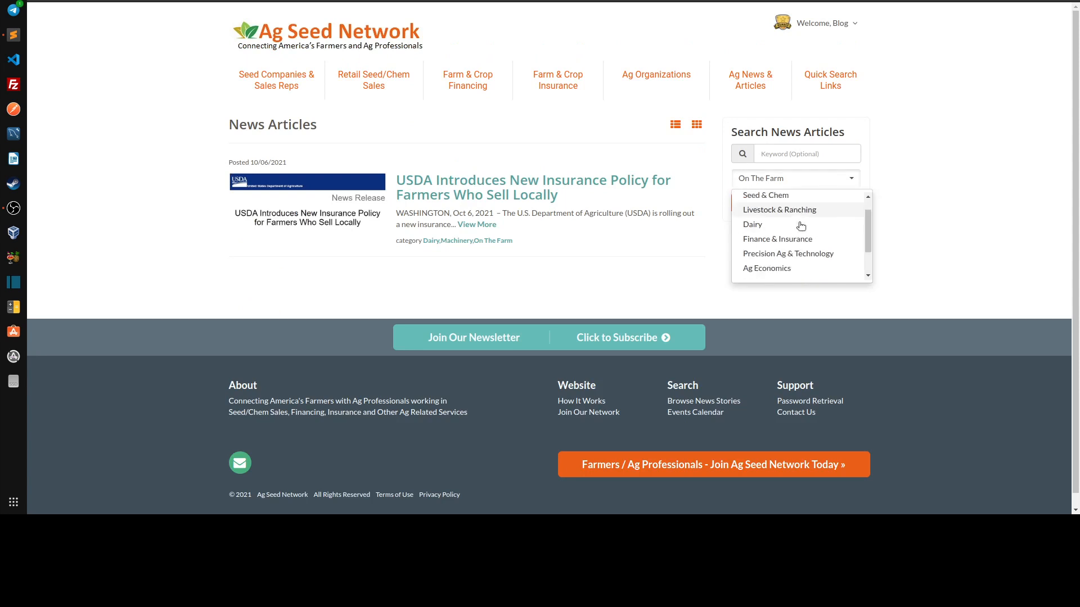
pyautogui.click(796, 257)
pyautogui.click(176, 149)
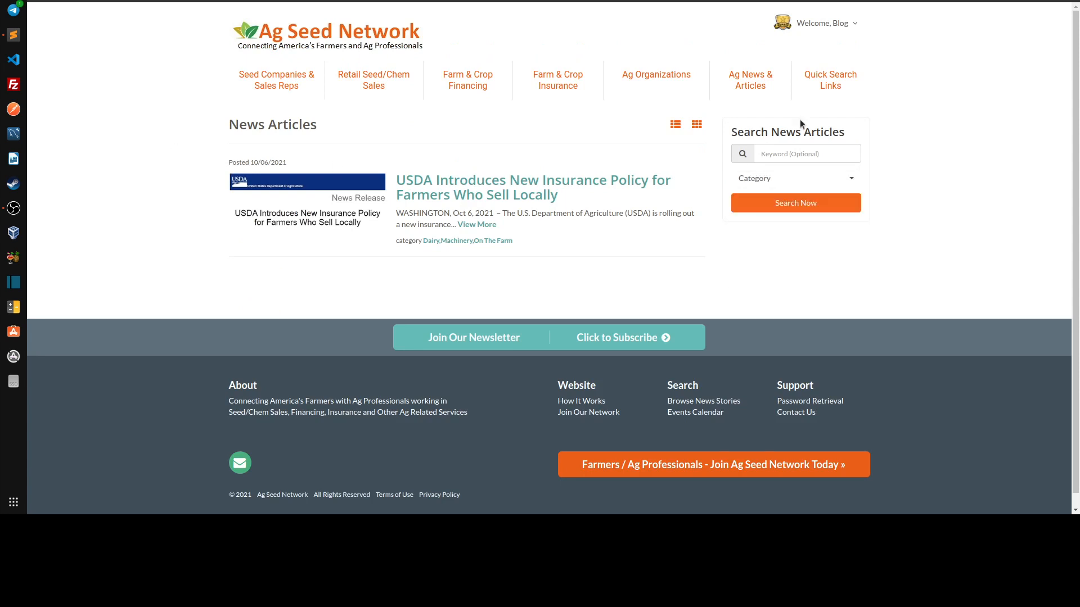
pyautogui.click(770, 184)
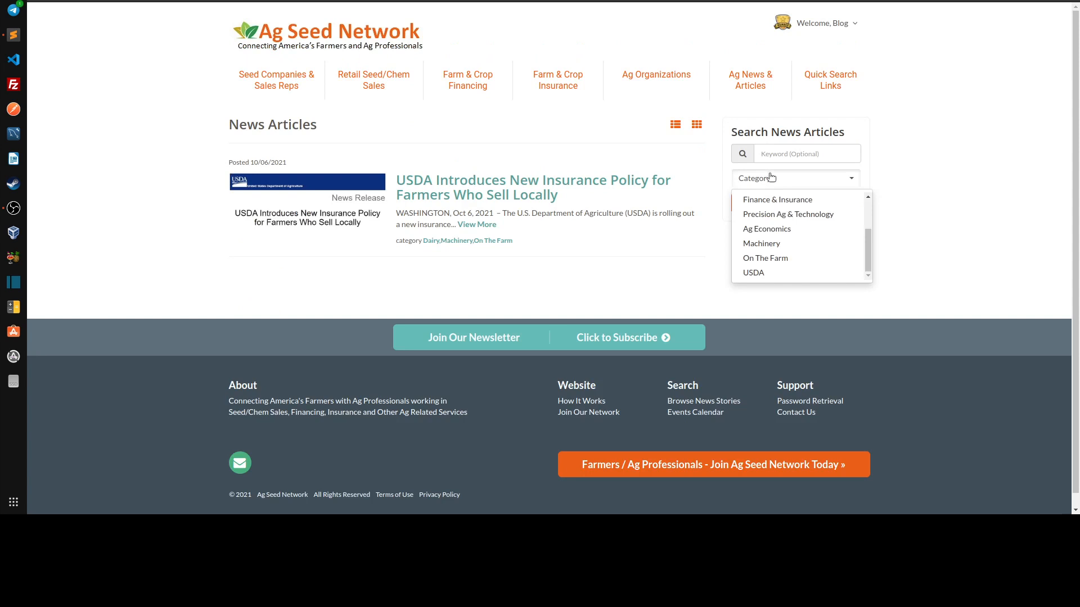
pyautogui.click(706, 14)
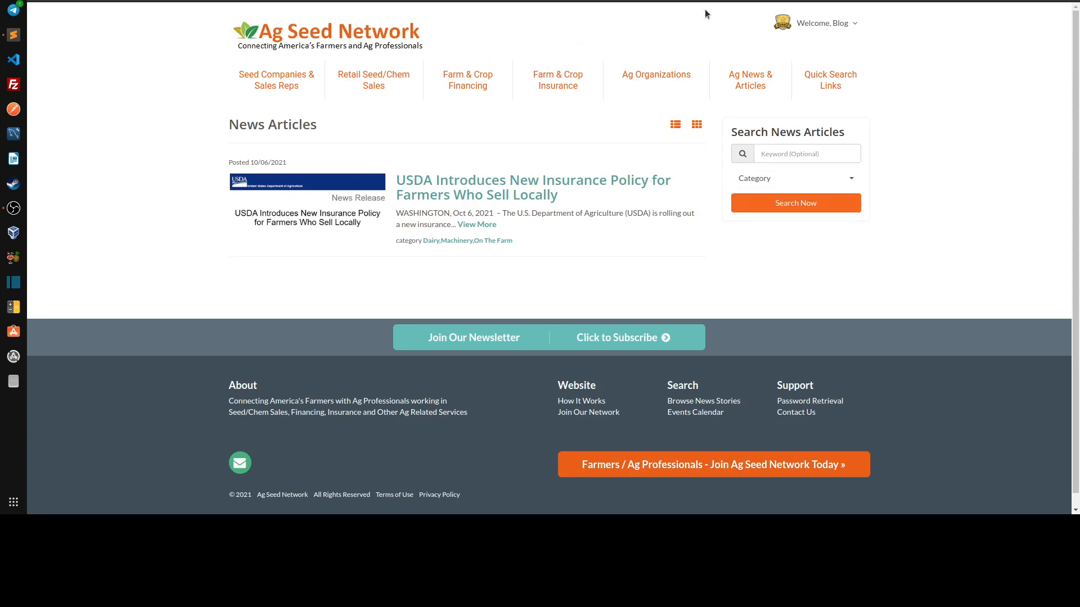
# Return to the article edit form and replace the Dairy, Machinery and On The Farm categories with USDA
pyautogui.click(596, 1)
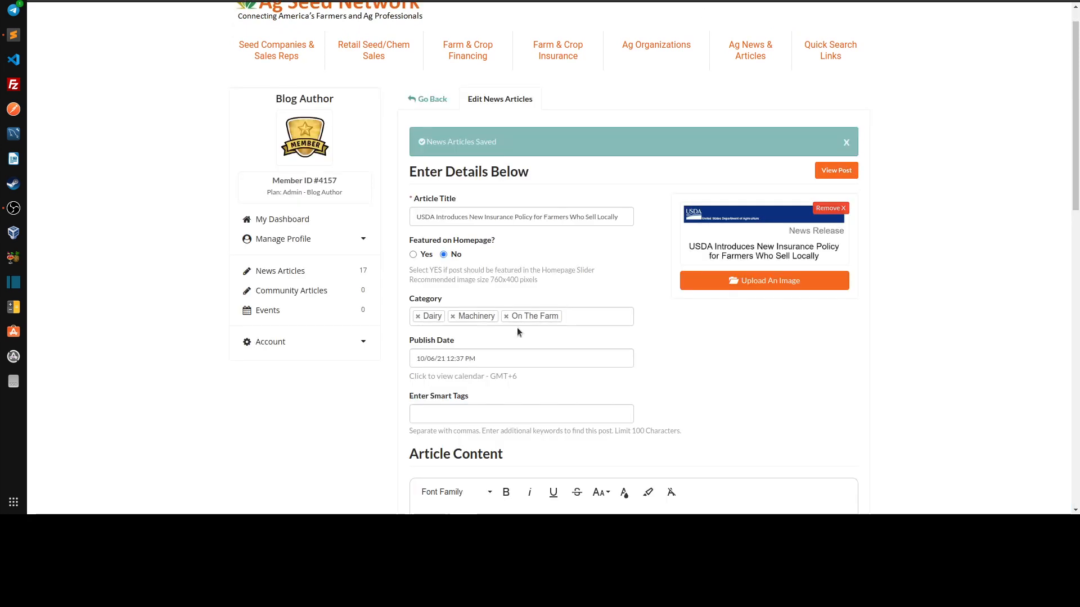
pyautogui.click(506, 317)
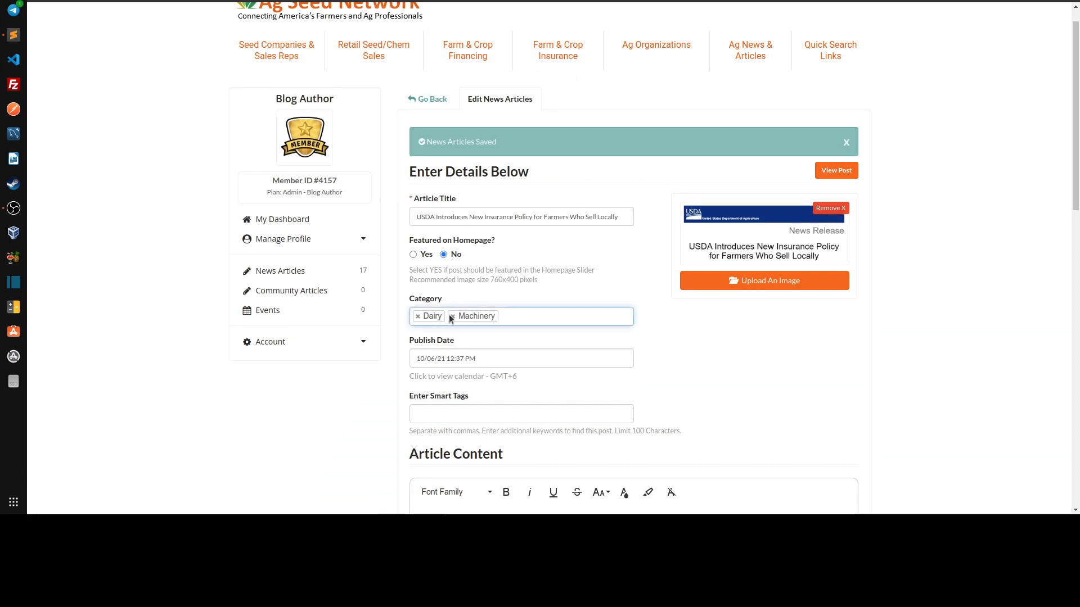
pyautogui.click(452, 318)
pyautogui.click(417, 316)
pyautogui.click(459, 316)
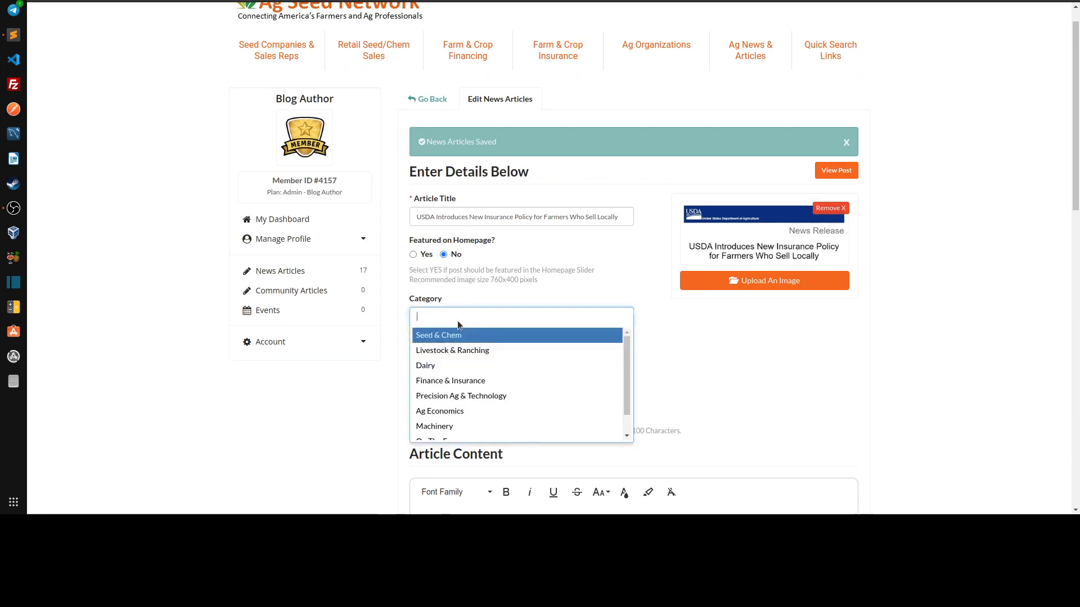
pyautogui.scroll(-2, 455, 370)
pyautogui.click(444, 431)
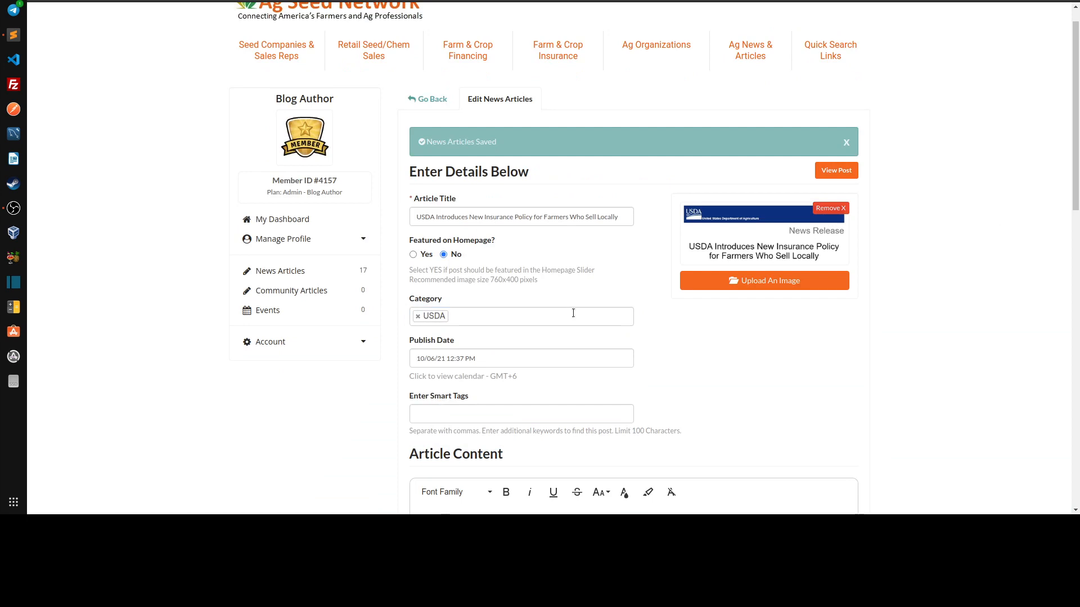
# Add Ag Economics to the article's Category field alongside USDA and save the article
pyautogui.click(514, 315)
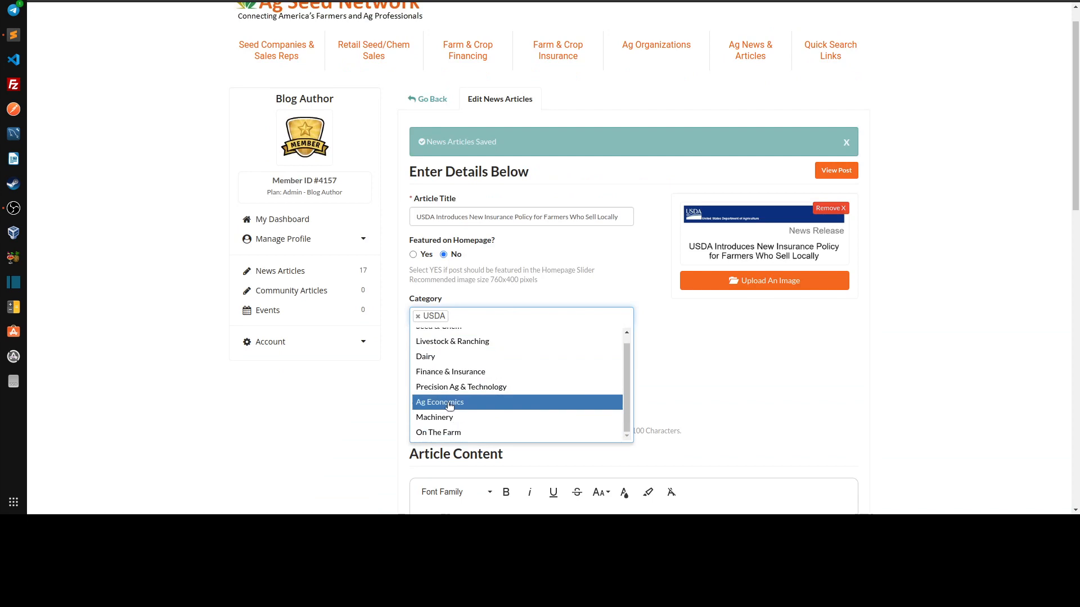
pyautogui.click(450, 402)
pyautogui.scroll(-9, 964, 328)
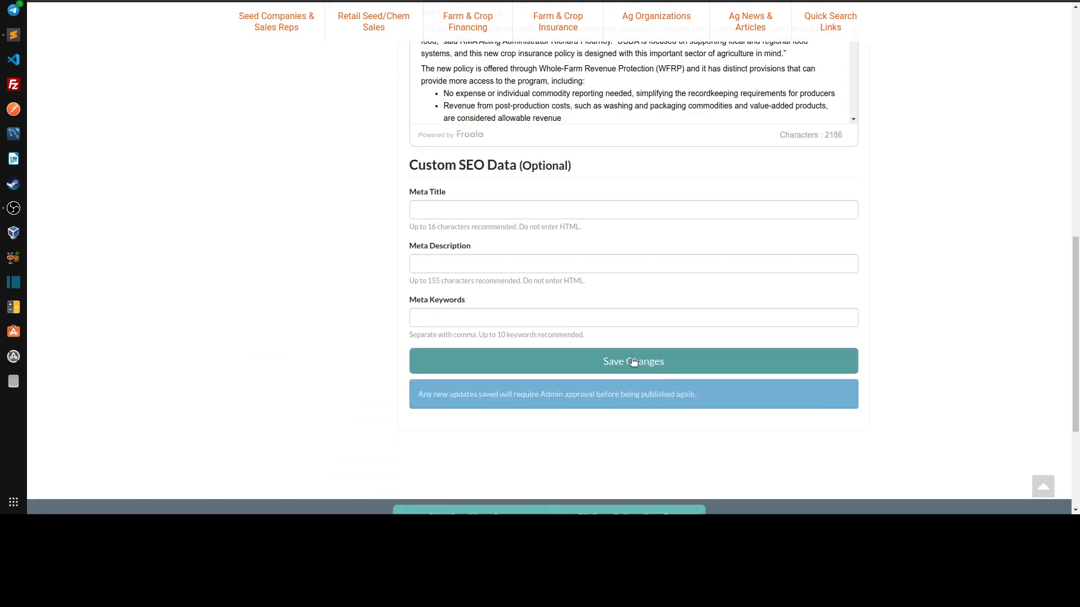
pyautogui.click(636, 363)
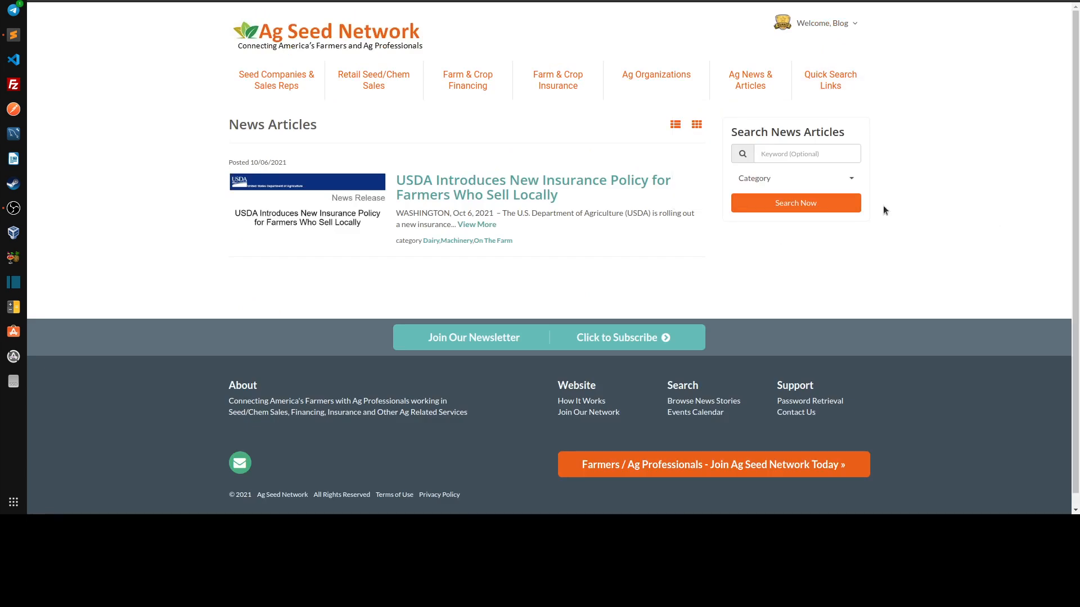
# Filter the public News Articles list by the USDA category
pyautogui.click(843, 178)
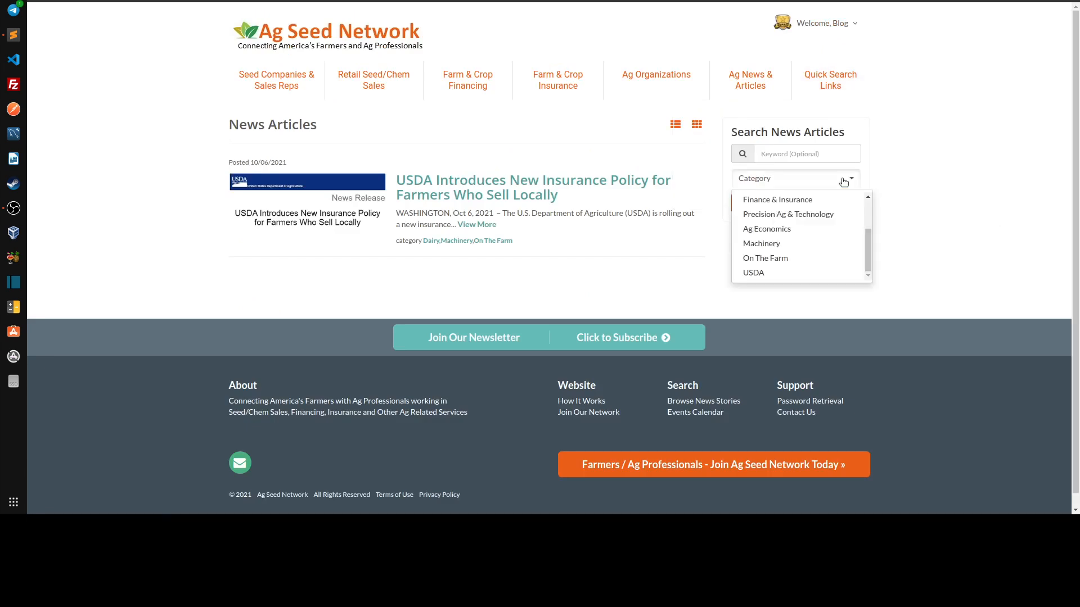
pyautogui.click(757, 273)
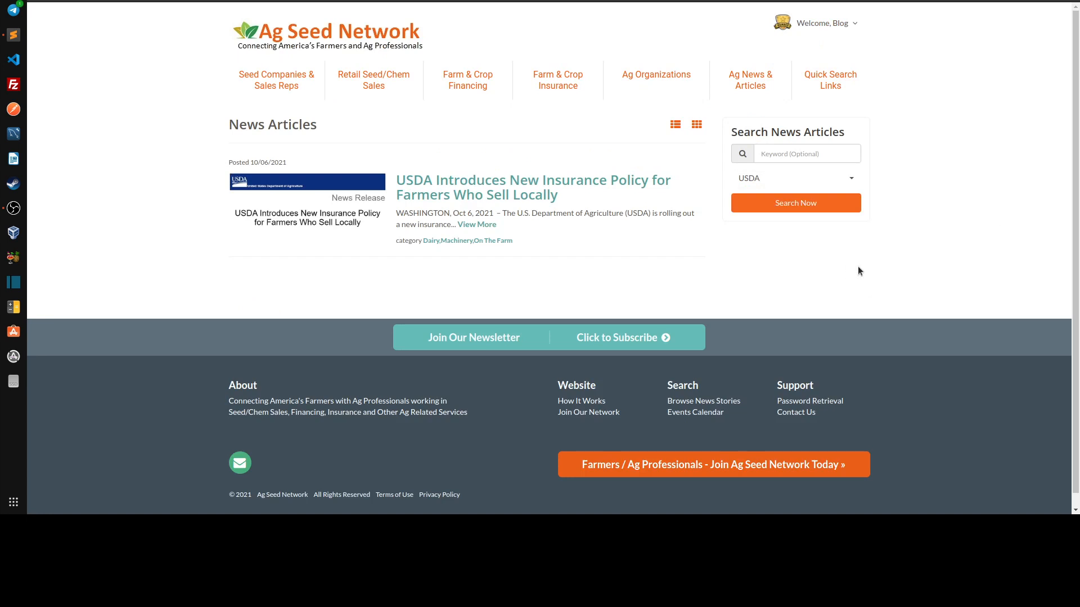
pyautogui.click(779, 185)
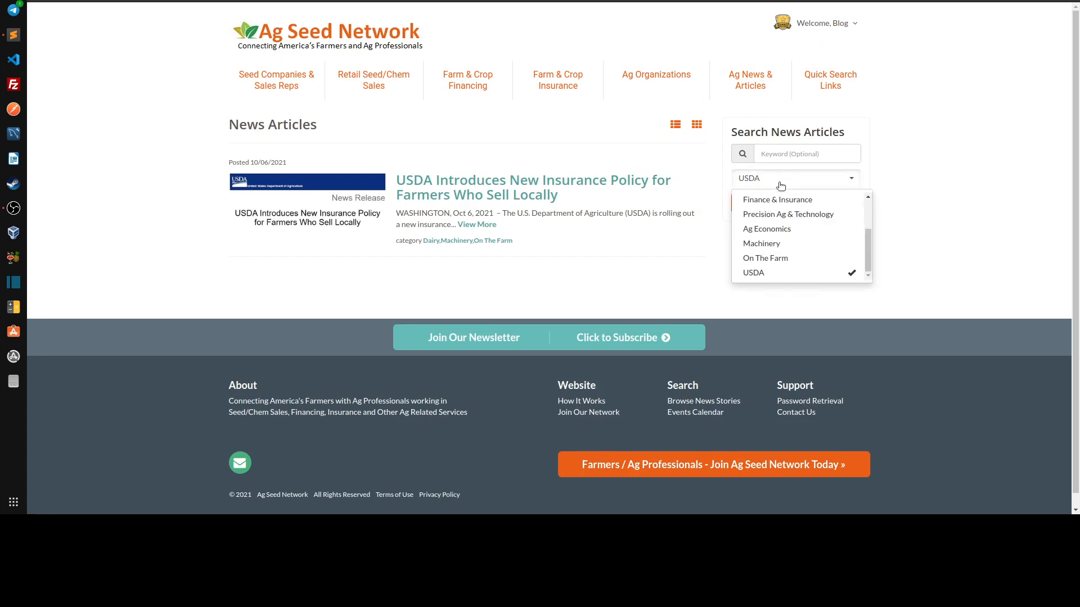
pyautogui.click(950, 197)
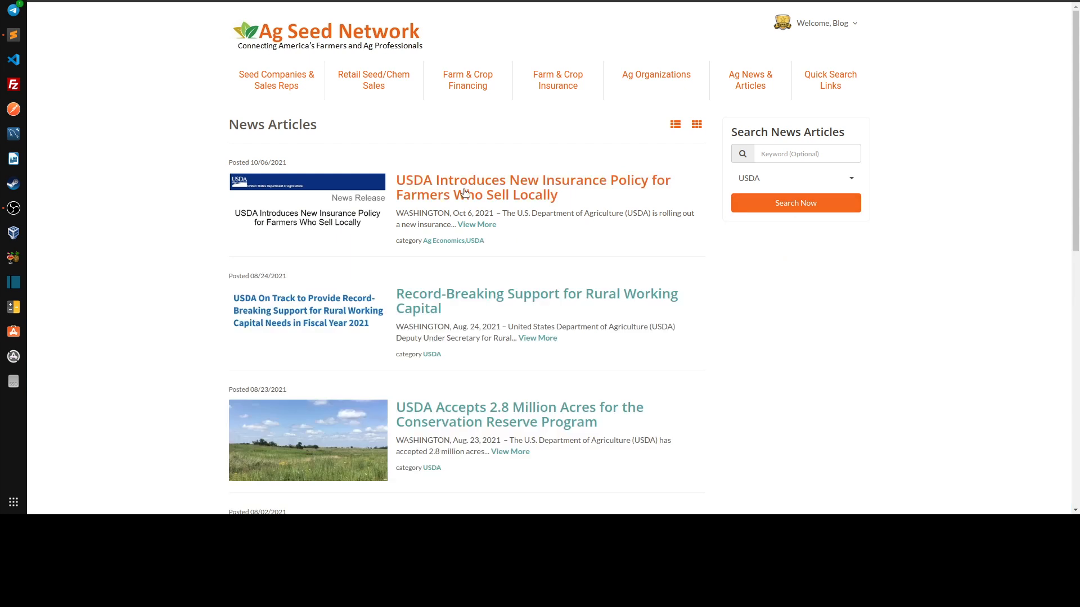
# Search the news articles by Ag Economics instead of USDA and look through the list
pyautogui.click(764, 181)
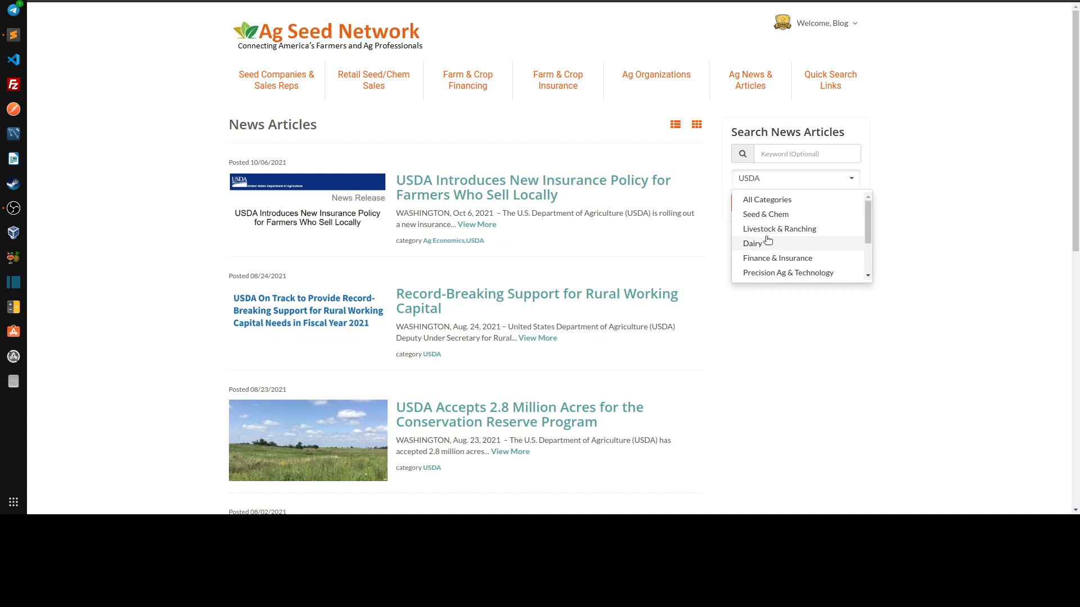
pyautogui.scroll(-3, 774, 231)
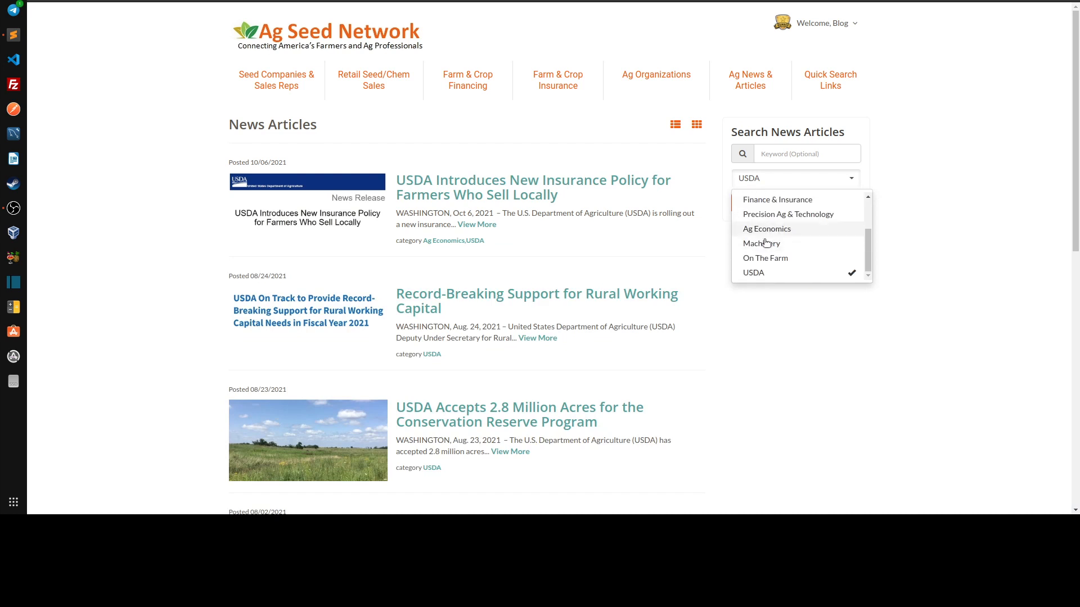
pyautogui.click(768, 229)
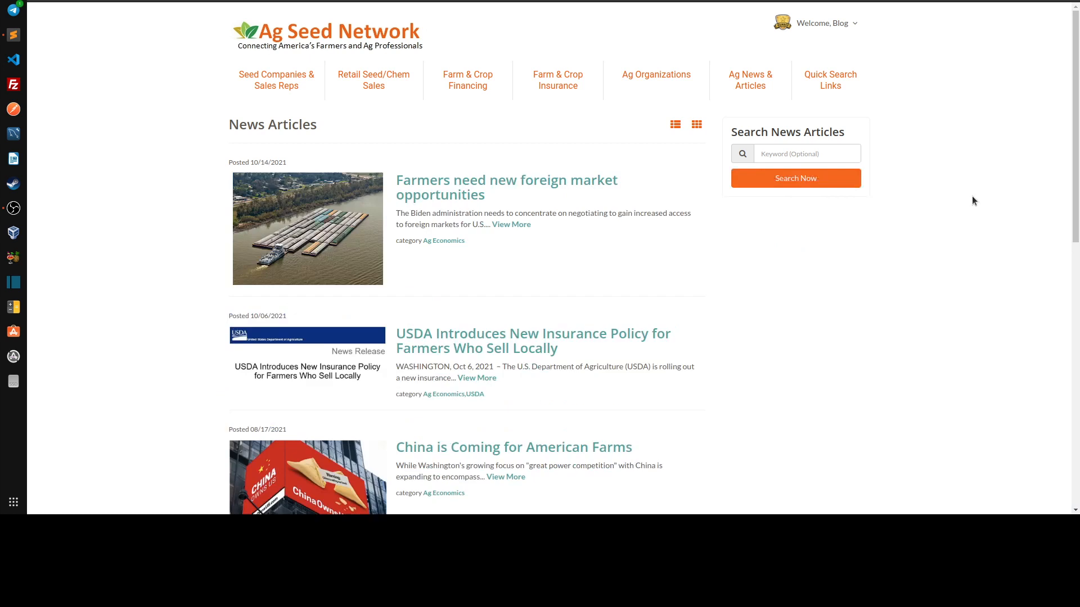
pyautogui.scroll(-3, 544, 292)
pyautogui.scroll(3, 410, 223)
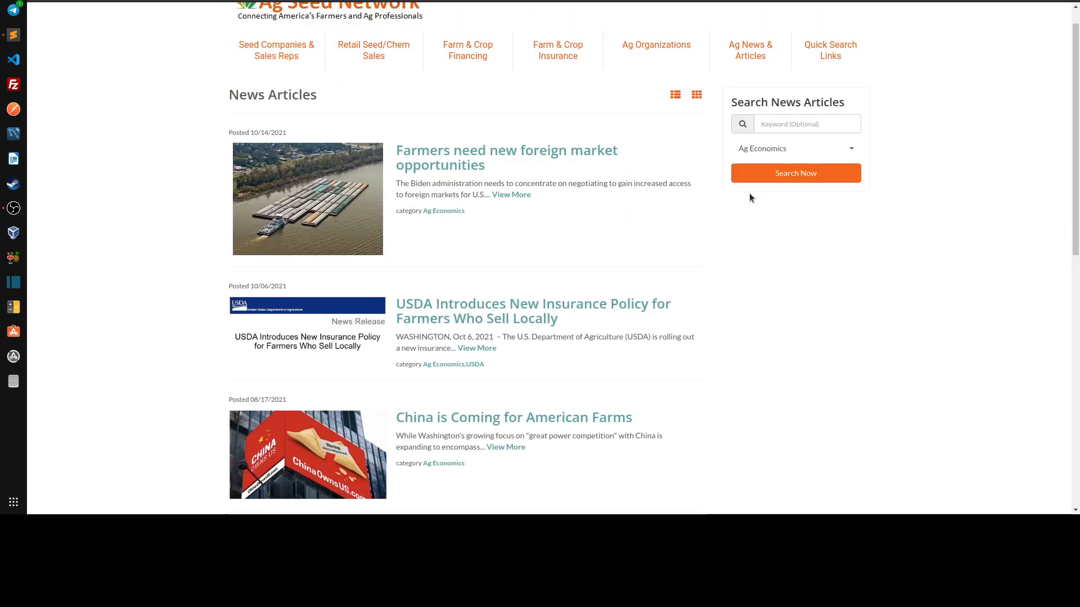
# Add USDA to the Ag Economics search filter, run the search and review the listed articles' categories
pyautogui.click(757, 152)
pyautogui.scroll(-2, 782, 225)
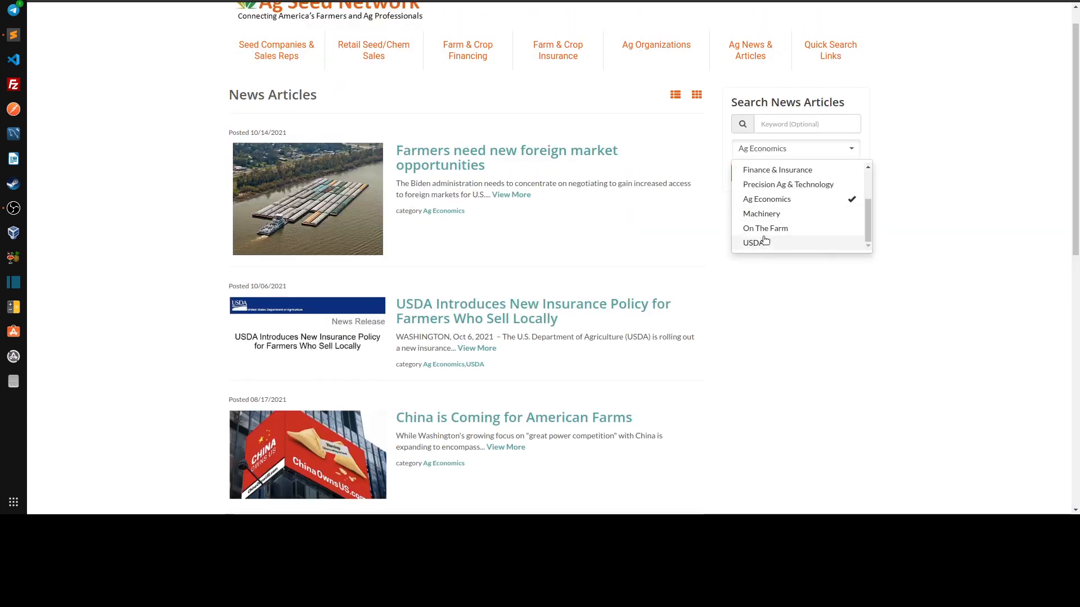
pyautogui.click(762, 243)
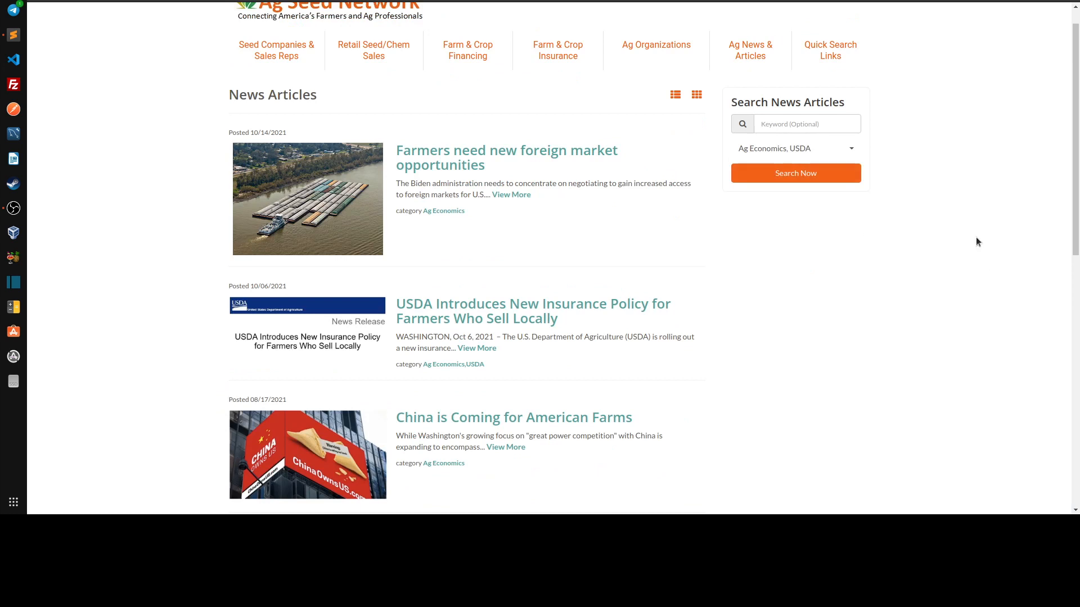
pyautogui.scroll(-3, 589, 238)
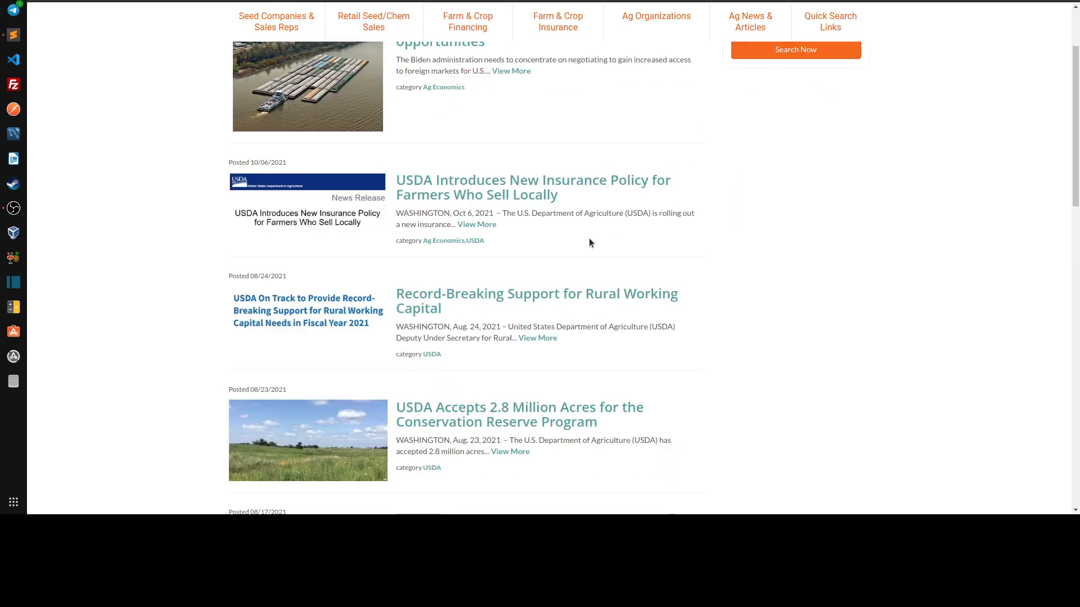
pyautogui.scroll(2, 595, 162)
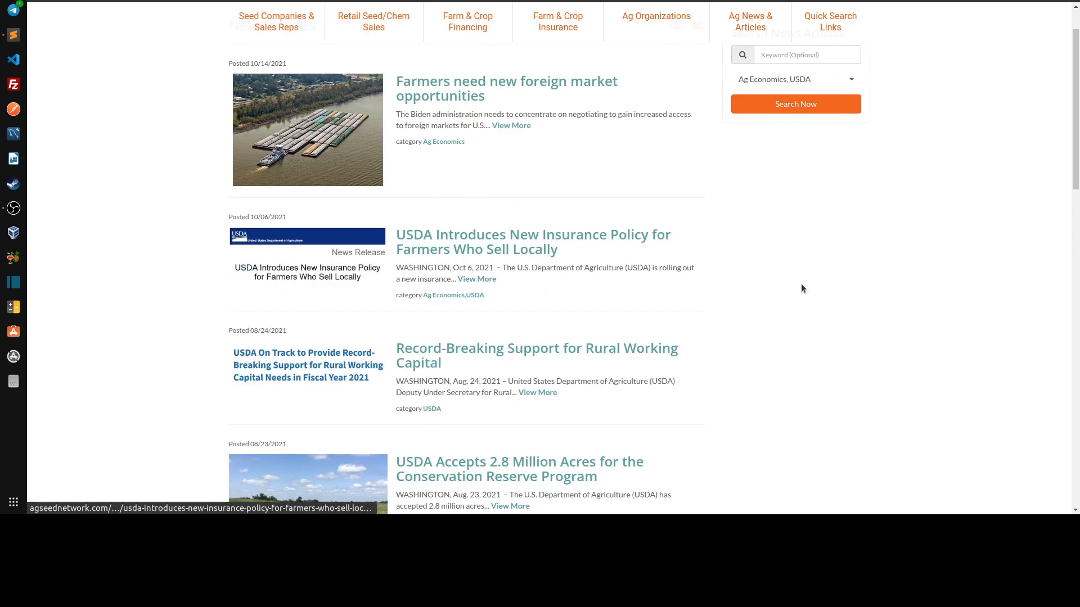
pyautogui.scroll(3, 925, 350)
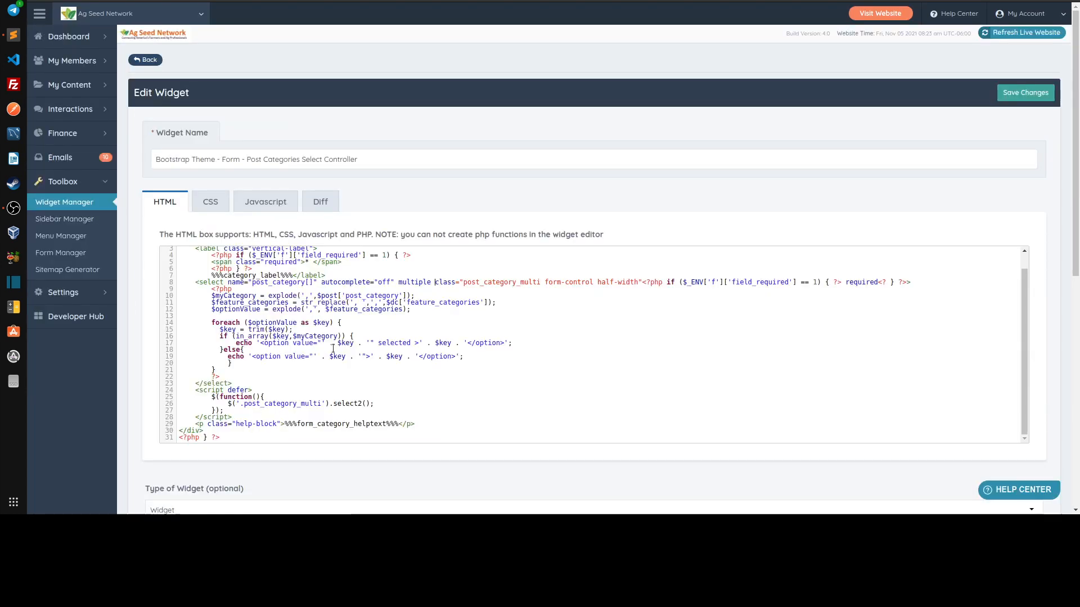
pyautogui.scroll(1, 251, 292)
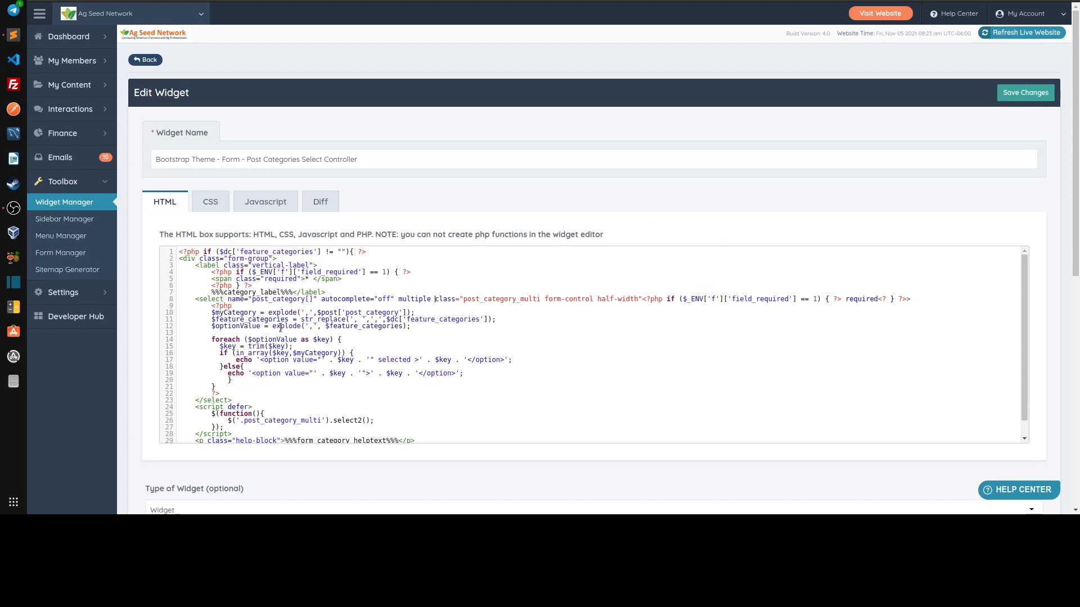
# Review the select tag's post_category[] name, multiple attribute and post_category_multi class, plus the select2 call, in the Post Categories widget code
pyautogui.moveTo(251, 302); pyautogui.dragTo(313, 300)
pyautogui.click(309, 301)
pyautogui.moveTo(399, 299); pyautogui.dragTo(428, 298)
pyautogui.click(457, 312)
pyautogui.moveTo(463, 299); pyautogui.dragTo(537, 299)
pyautogui.scroll(-1, 239, 397)
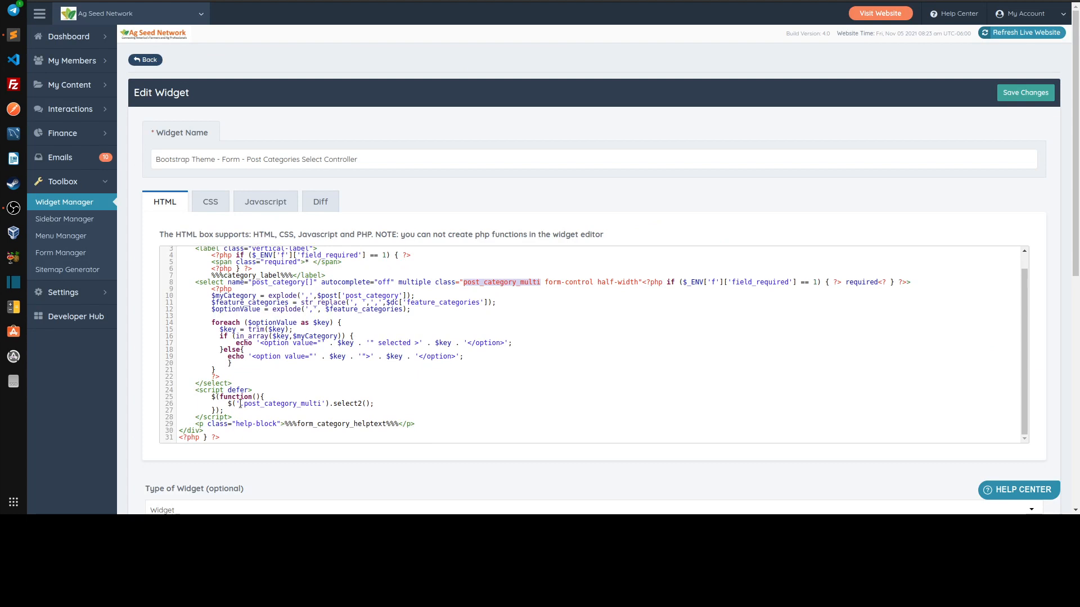
pyautogui.moveTo(243, 405); pyautogui.dragTo(364, 405)
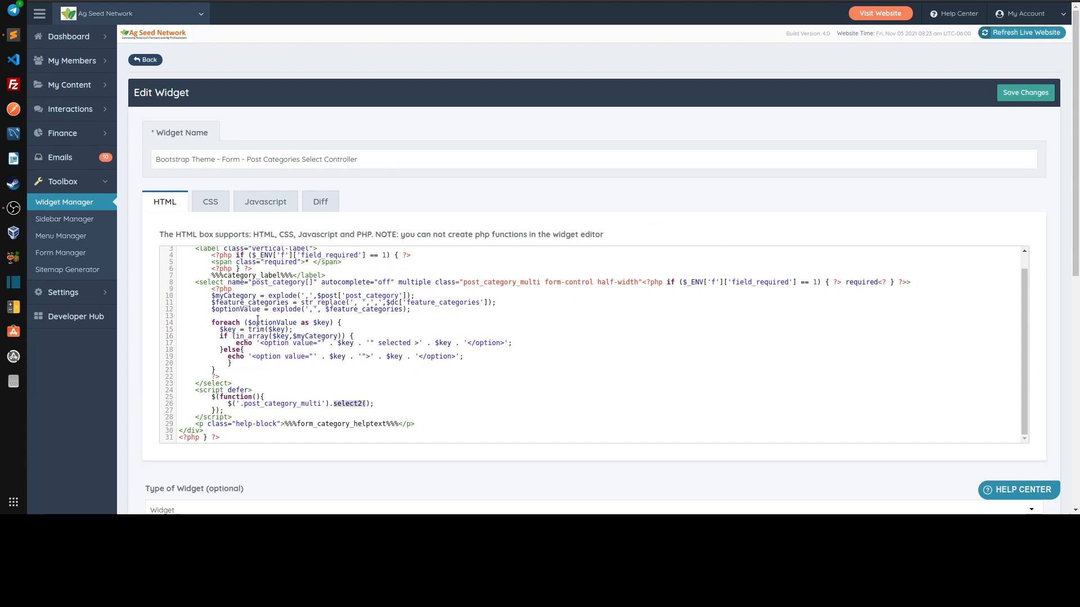
# Review the $myCategory explode line and the in_array condition that marks saved categories as selected in the widget code
pyautogui.moveTo(212, 296); pyautogui.dragTo(258, 297)
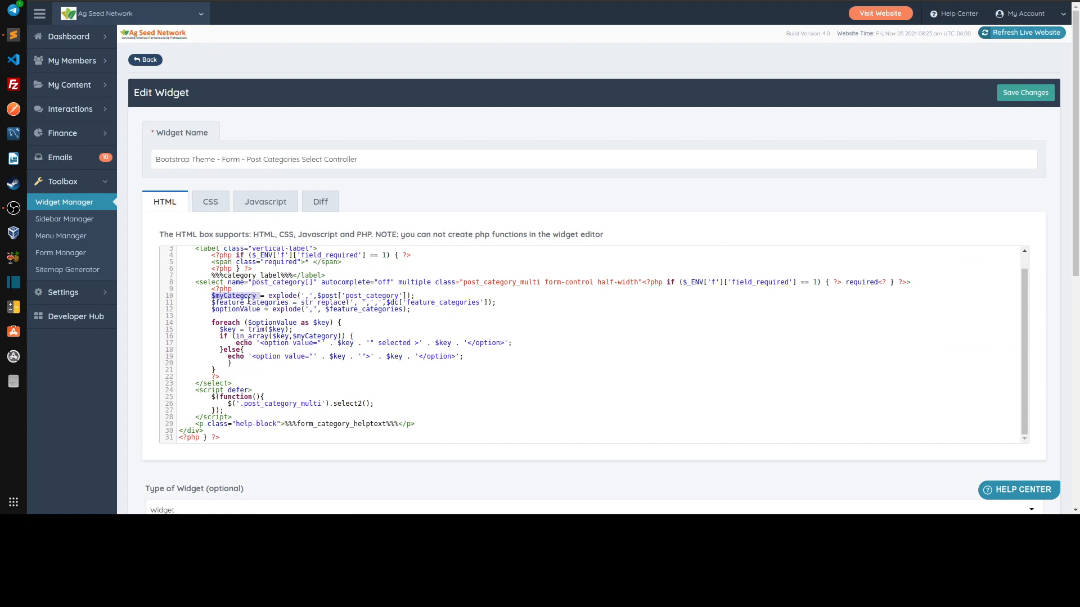
pyautogui.click(261, 296)
pyautogui.moveTo(284, 295); pyautogui.dragTo(420, 295)
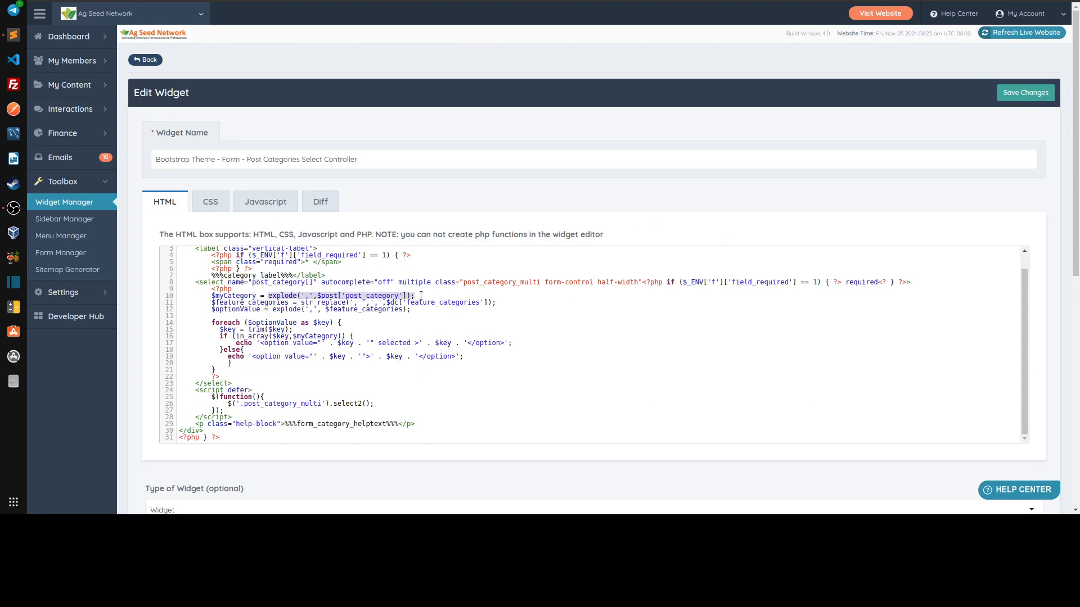
pyautogui.click(421, 296)
pyautogui.moveTo(232, 336); pyautogui.dragTo(368, 336)
pyautogui.click(364, 337)
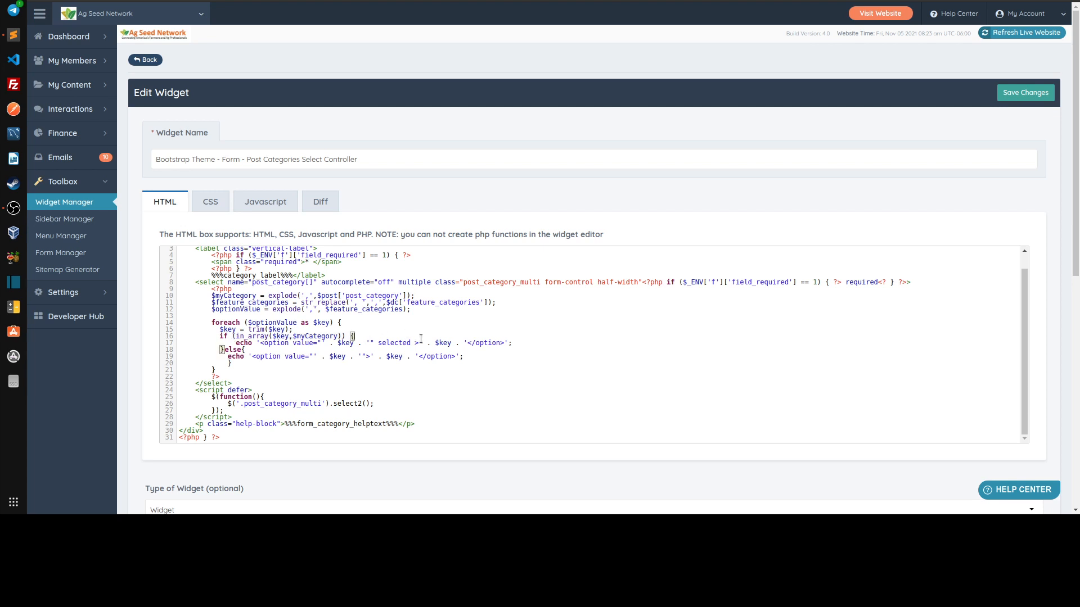
pyautogui.scroll(1, 356, 353)
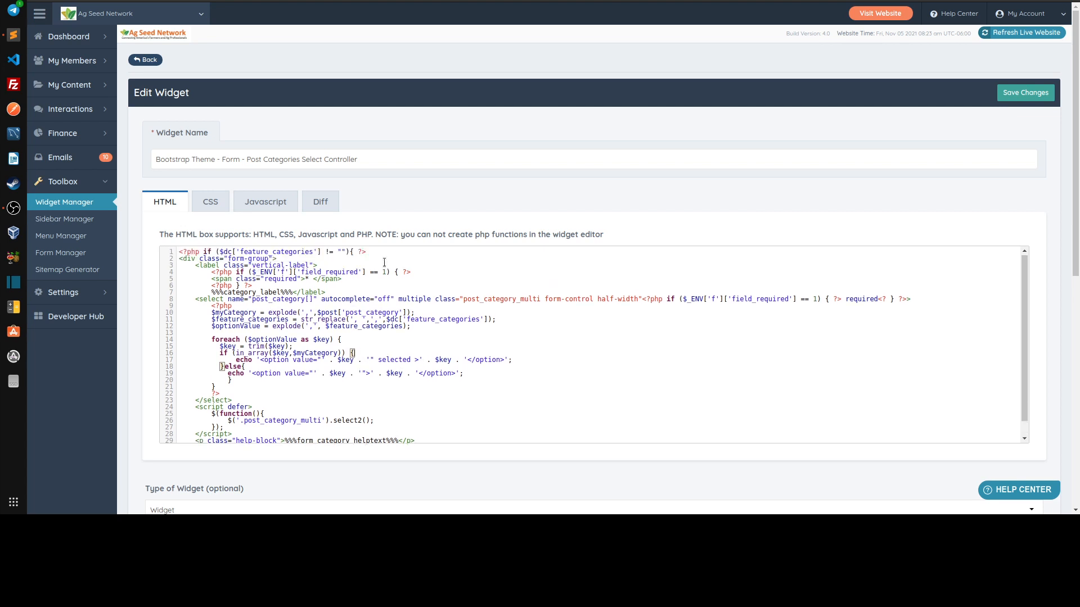
# In the article edit form, clear Ag Economics and USDA from Category, then try adding and removing Seed & Chem
pyautogui.hotkey('ctrl', 'Tab')
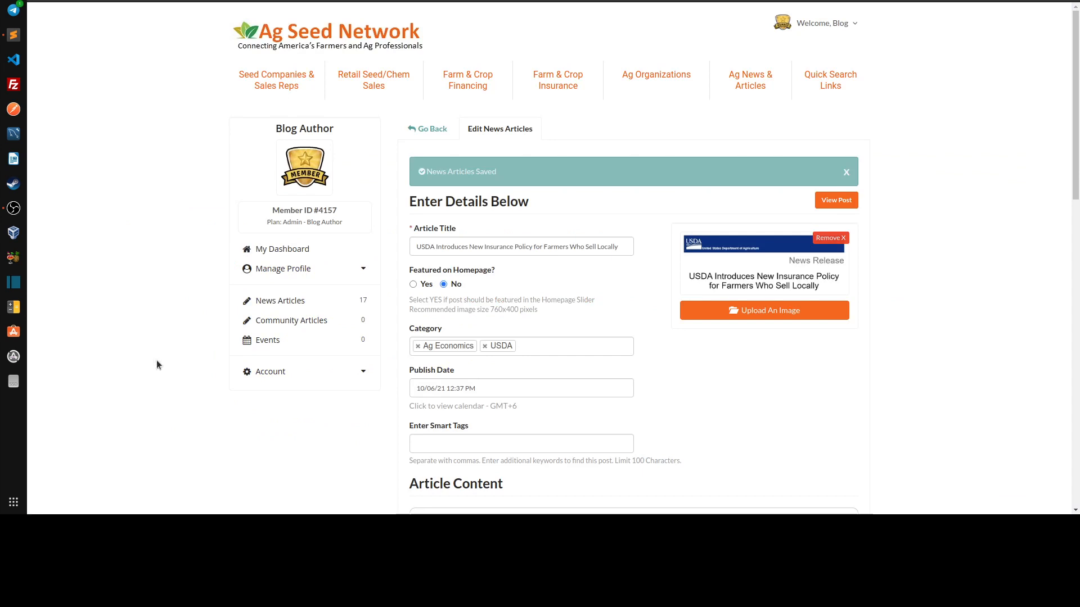
pyautogui.click(418, 346)
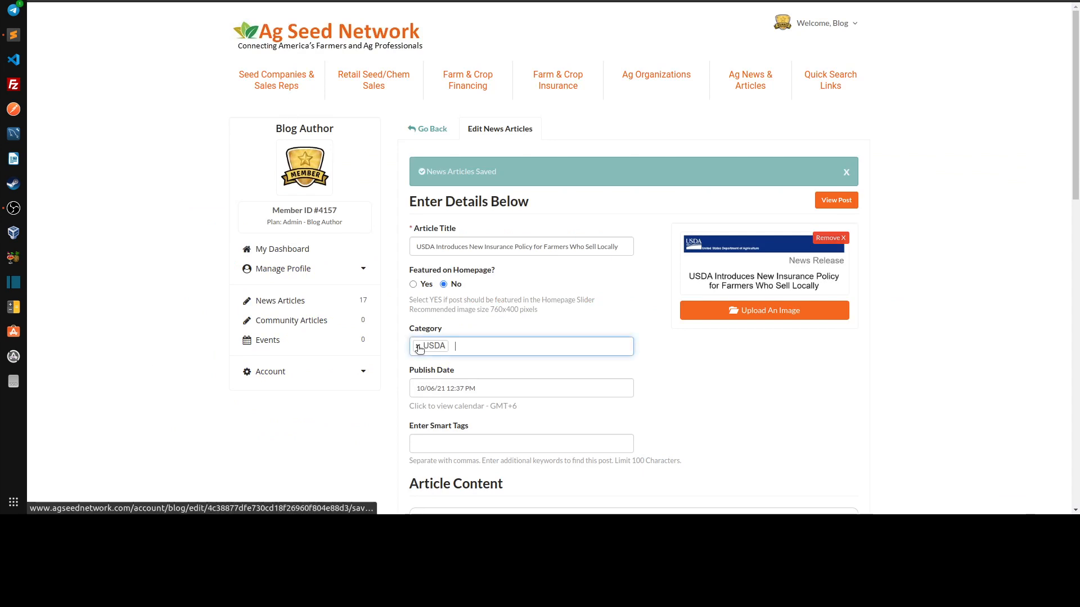
pyautogui.click(418, 346)
pyautogui.click(450, 351)
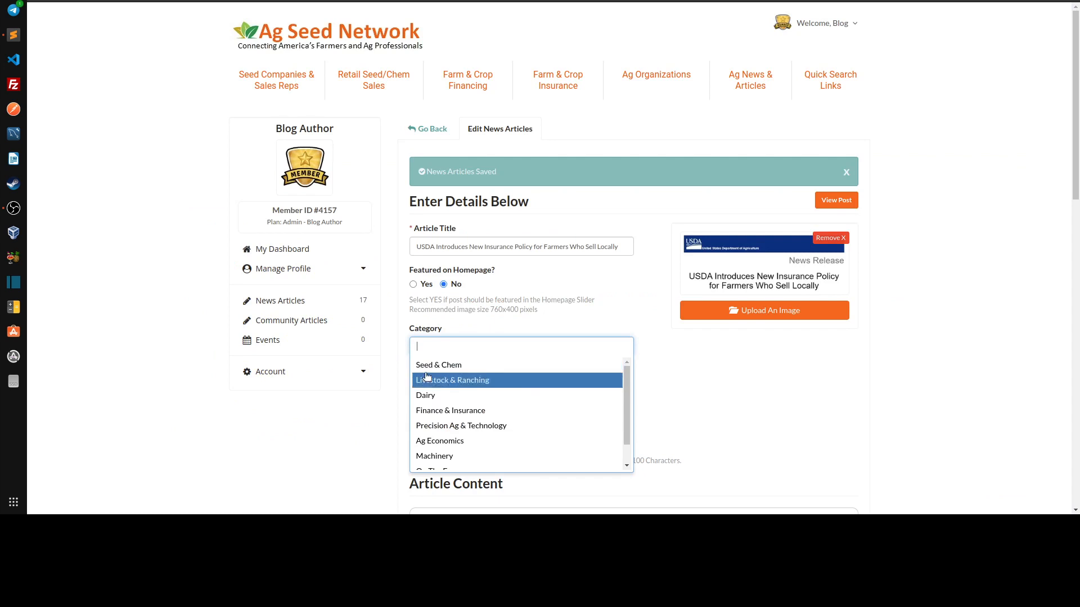
pyautogui.click(448, 364)
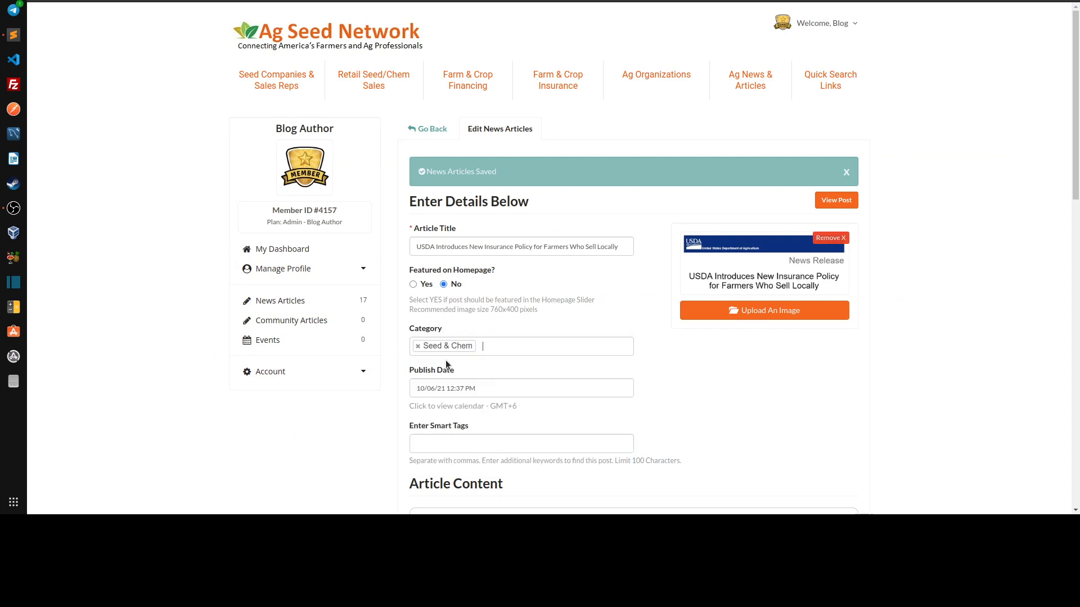
pyautogui.click(419, 347)
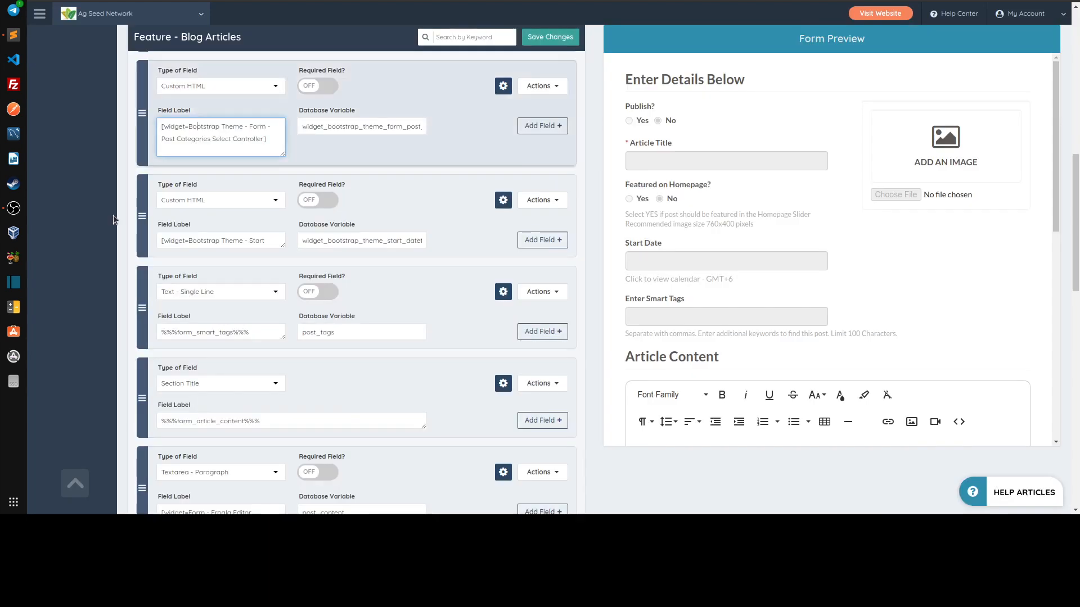
# Open the News Articles post type for editing in the post settings and go to its Post Categories
pyautogui.scroll(15, 106, 225)
pyautogui.moveTo(81, 125)
pyautogui.moveTo(73, 83)
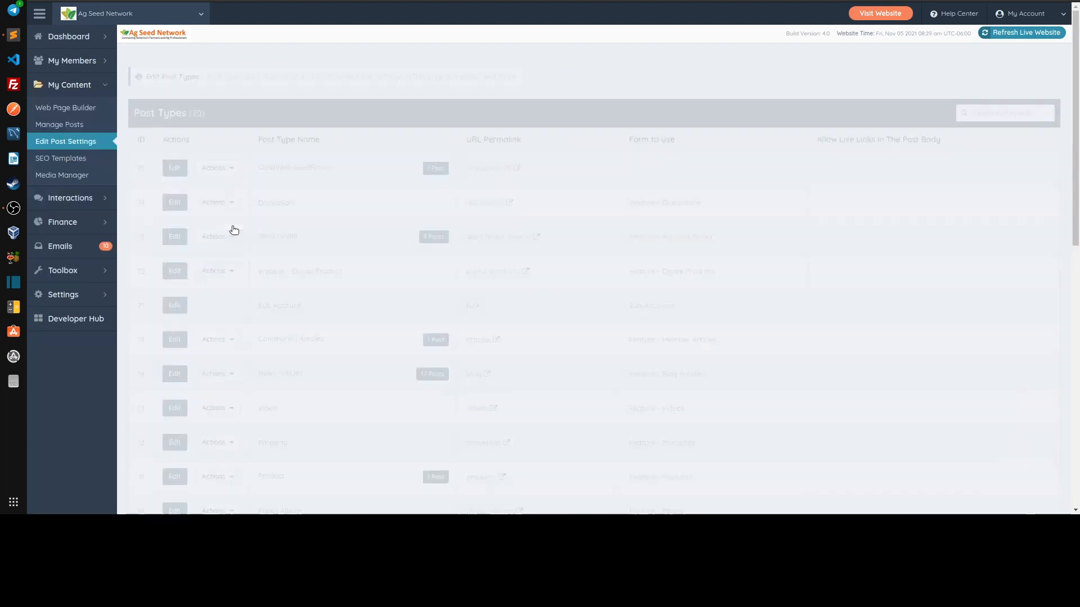
pyautogui.scroll(-3, 345, 286)
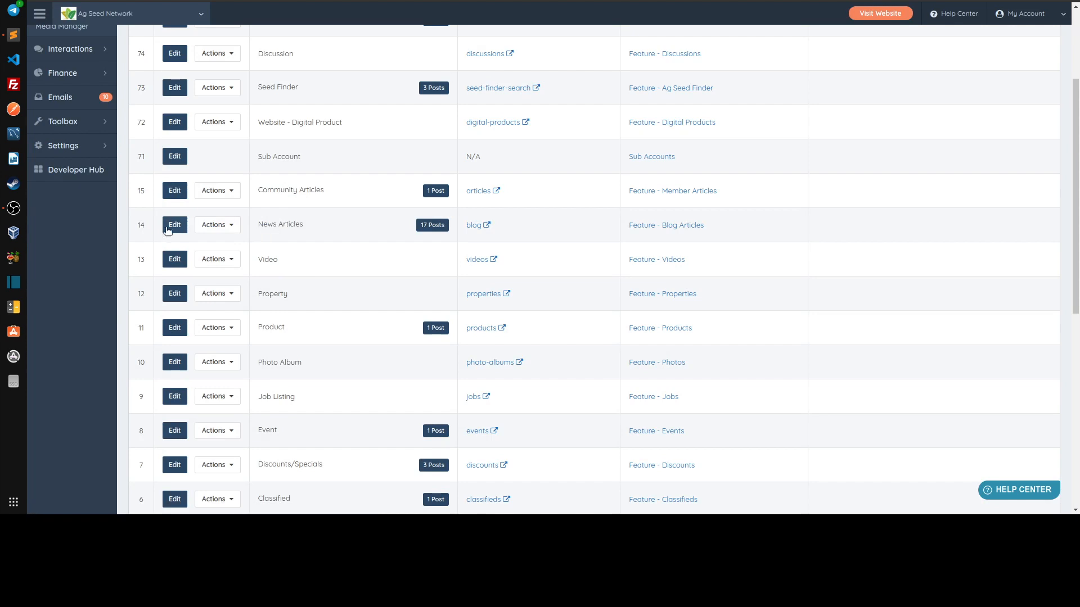
pyautogui.click(310, 234)
pyautogui.scroll(-3, 224, 304)
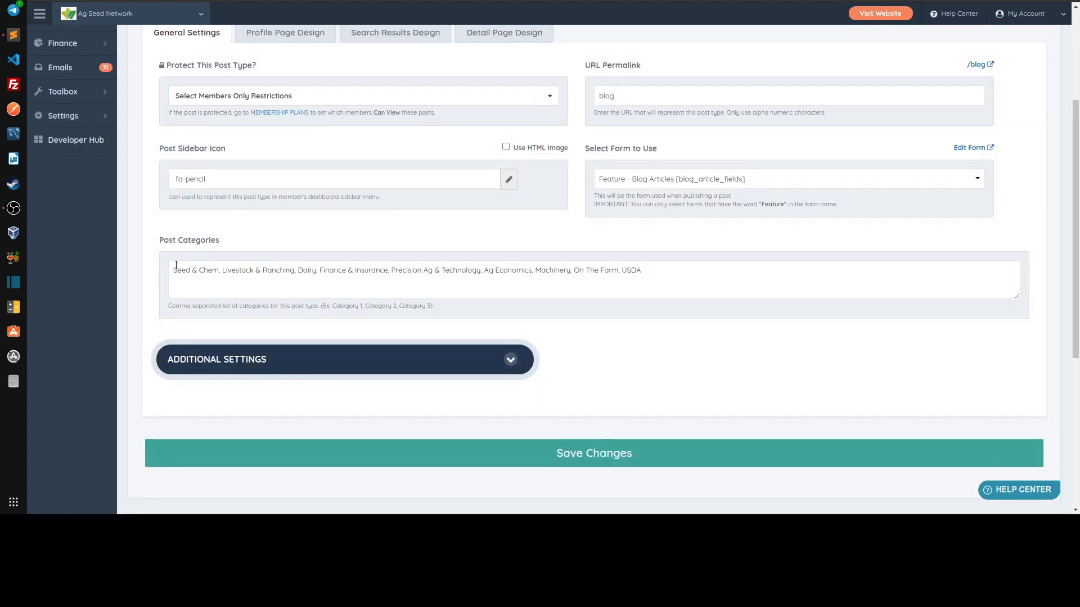
# Insert a comma before Seed & Chem in the Post Categories list and save the post type
pyautogui.click(175, 270)
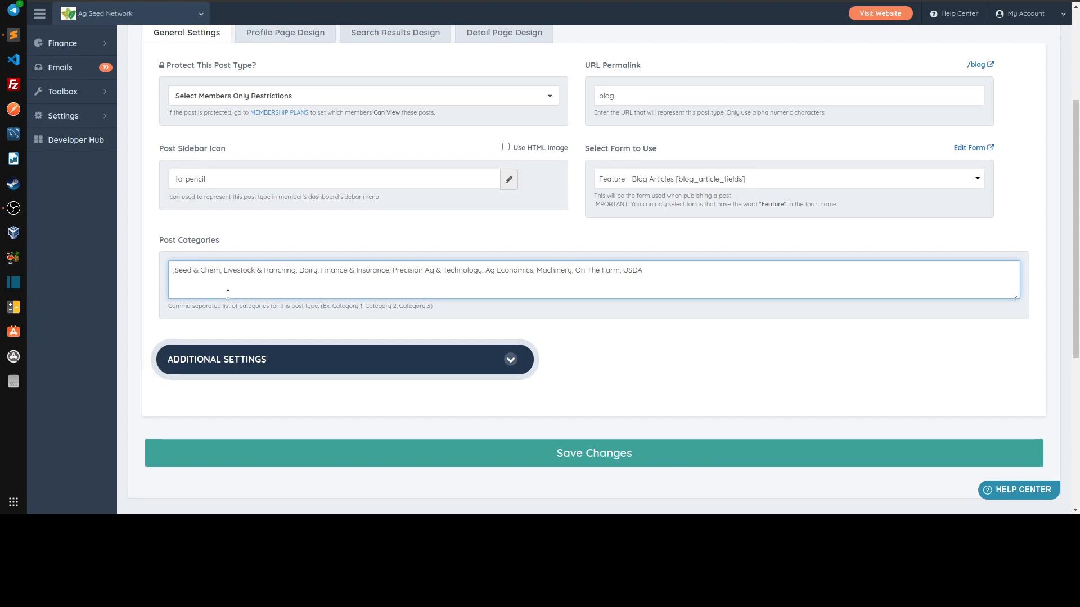
pyautogui.hotkey('shift', 'Right')
pyautogui.hotkey('shift', 'Right')
pyautogui.hotkey('shift', 'Right')
pyautogui.hotkey('shift', 'Right')
pyautogui.hotkey('shift', 'Right')
pyautogui.hotkey('shift', 'Right')
pyautogui.hotkey('shift', 'Right')
pyautogui.hotkey('shift', 'Right')
pyautogui.hotkey('shift', 'Right')
pyautogui.press('Right')
pyautogui.hotkey('shift', 'Left')
pyautogui.hotkey('shift', 'Left')
pyautogui.hotkey('shift', 'Left')
pyautogui.hotkey('shift', 'Left')
pyautogui.hotkey('shift', 'Left')
pyautogui.hotkey('shift', 'Left')
pyautogui.hotkey('shift', 'Left')
pyautogui.hotkey('shift', 'Left')
pyautogui.press('Left')
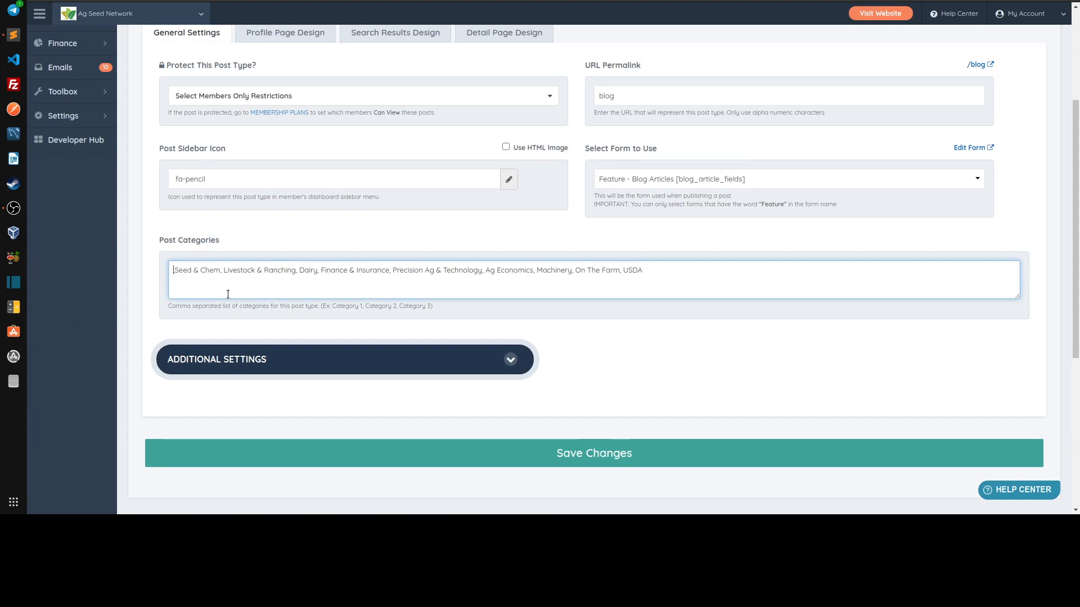
pyautogui.click(623, 454)
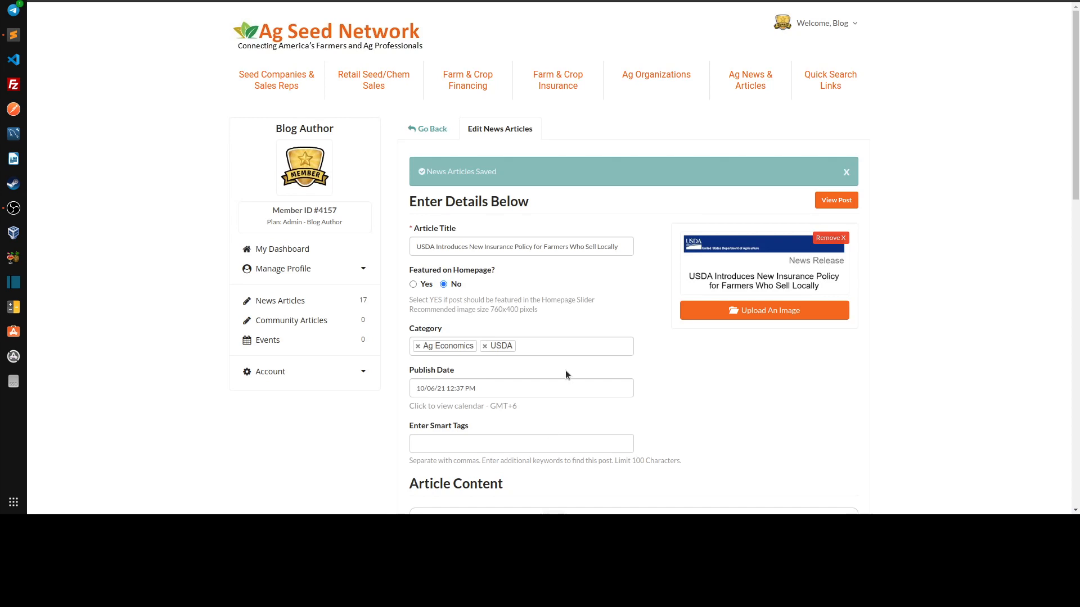
# Check the options offered in the Category field of the existing USDA insurance policy article
pyautogui.scroll(-2, 720, 376)
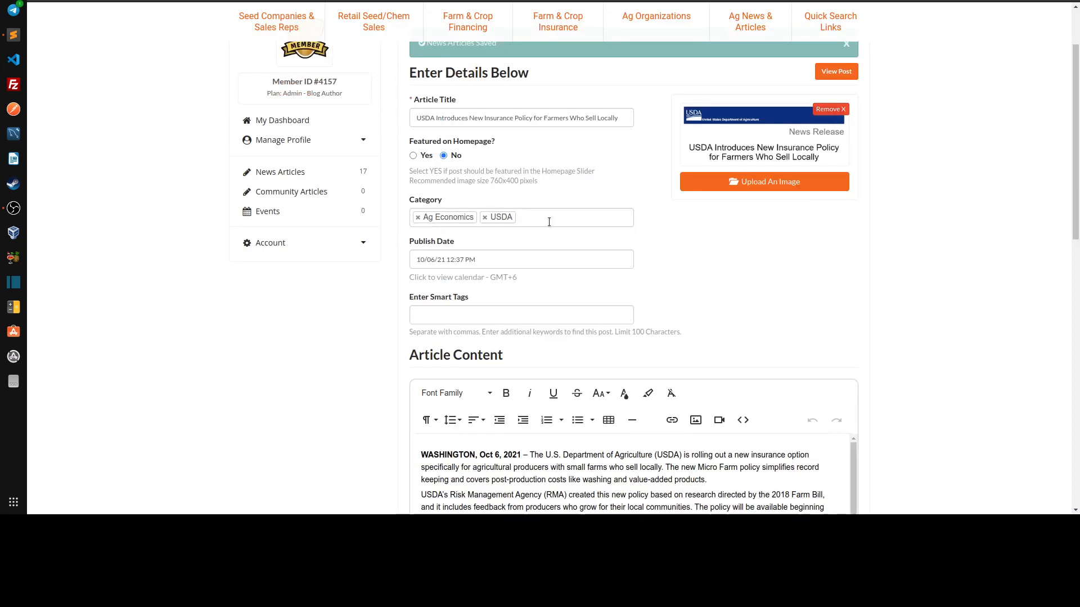
pyautogui.click(549, 221)
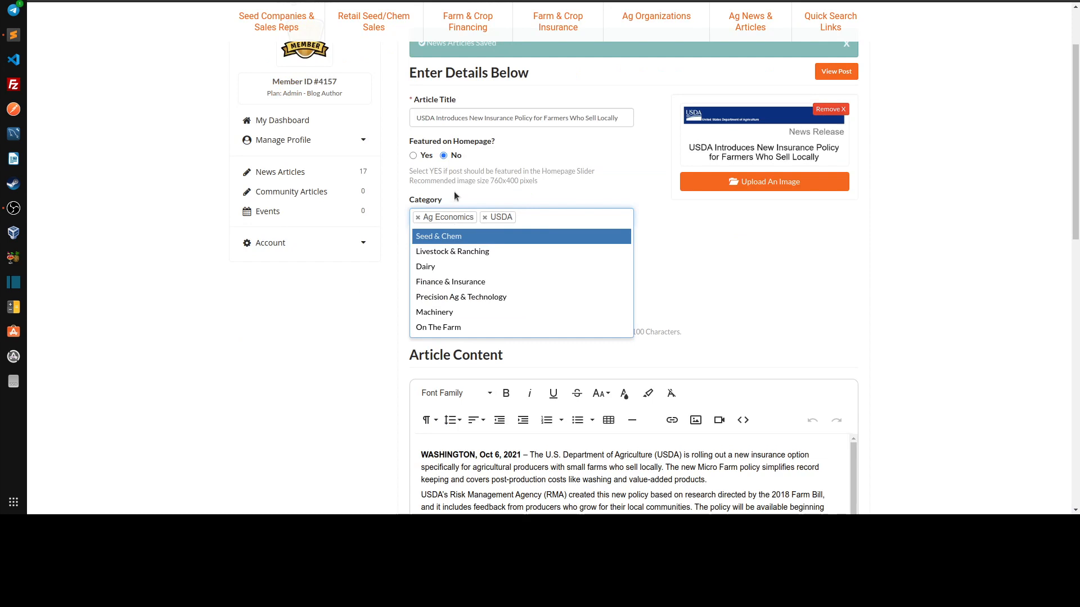
pyautogui.click(538, 169)
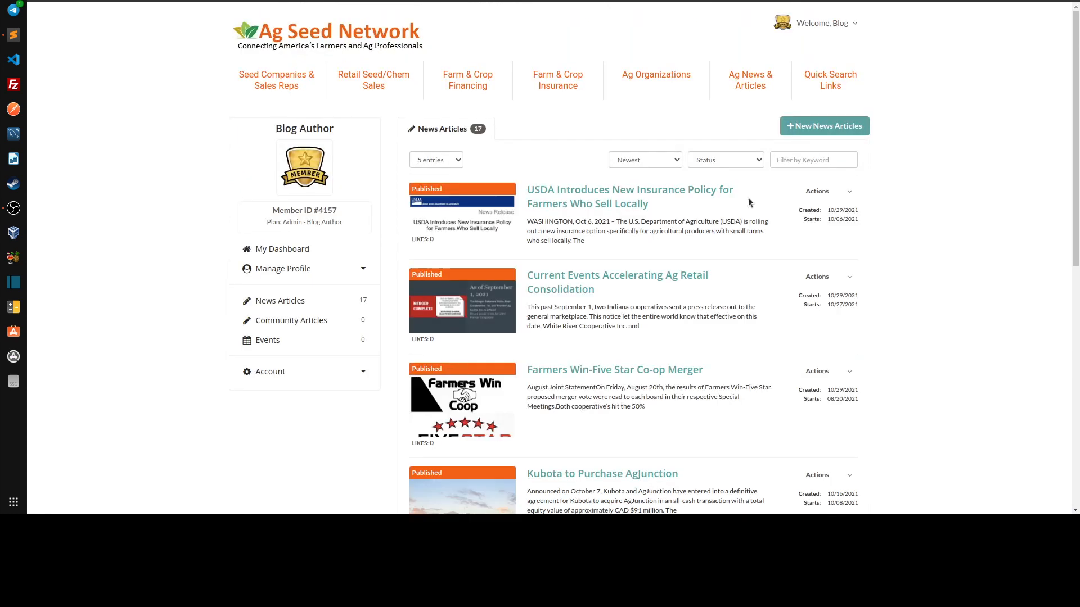
# Start a new news article, remove the blank entry from its Category field and look through the category options
pyautogui.click(819, 128)
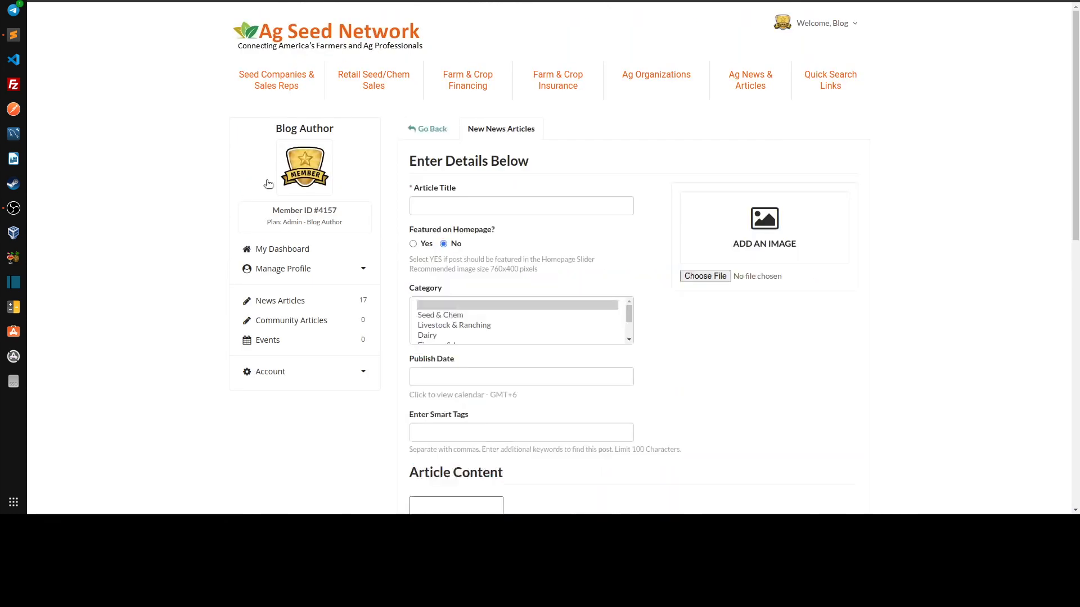
pyautogui.scroll(-1, 697, 328)
pyautogui.scroll(-2, 696, 330)
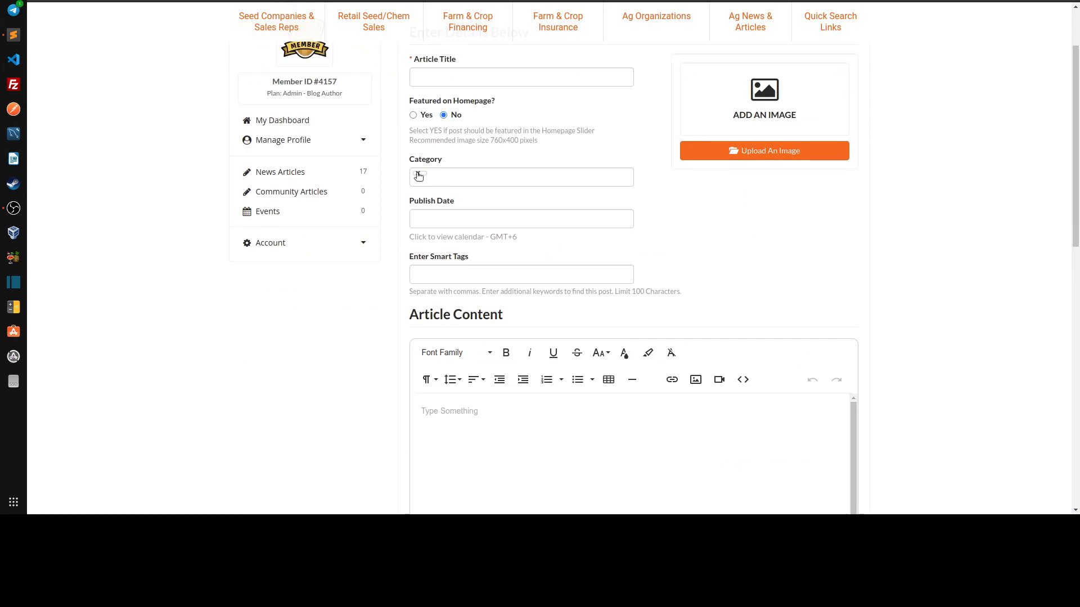
pyautogui.click(423, 179)
pyautogui.click(430, 175)
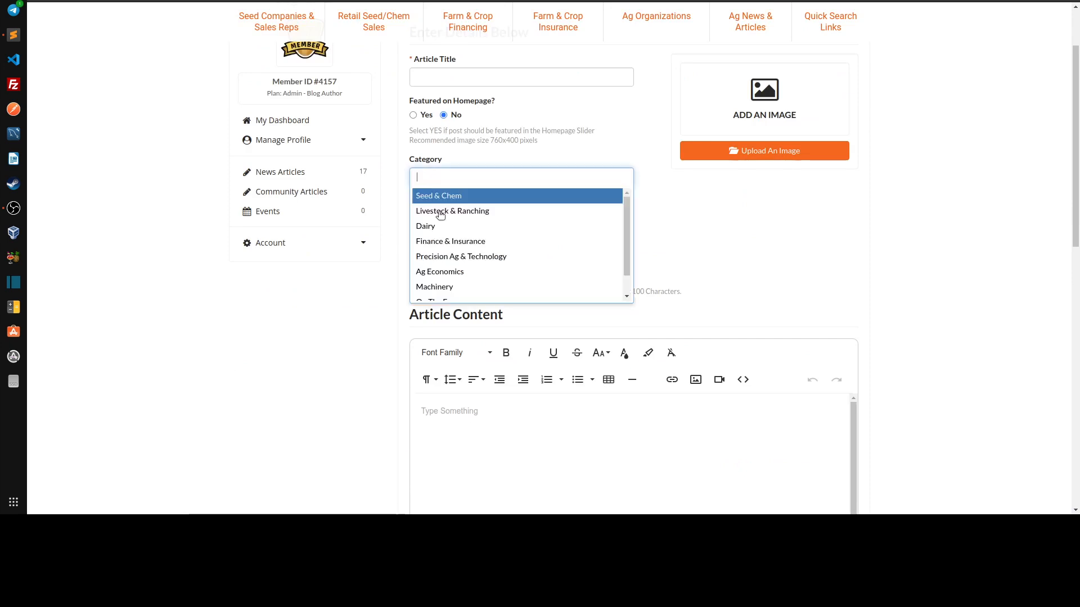
pyautogui.scroll(-1, 441, 216)
pyautogui.scroll(2, 456, 214)
pyautogui.scroll(2, 461, 211)
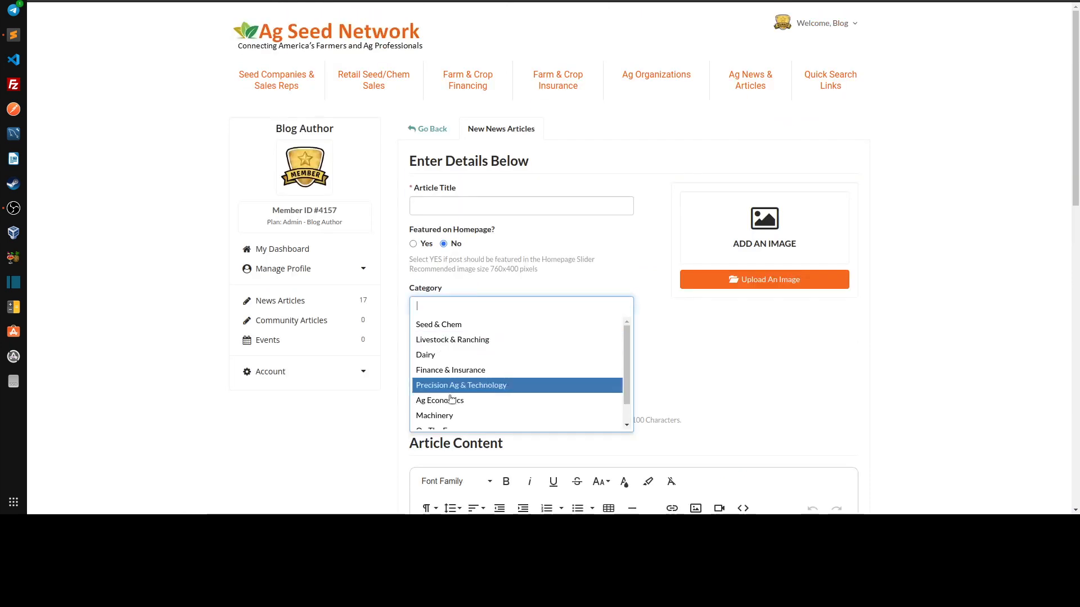
pyautogui.scroll(-1, 446, 362)
pyautogui.scroll(1, 448, 359)
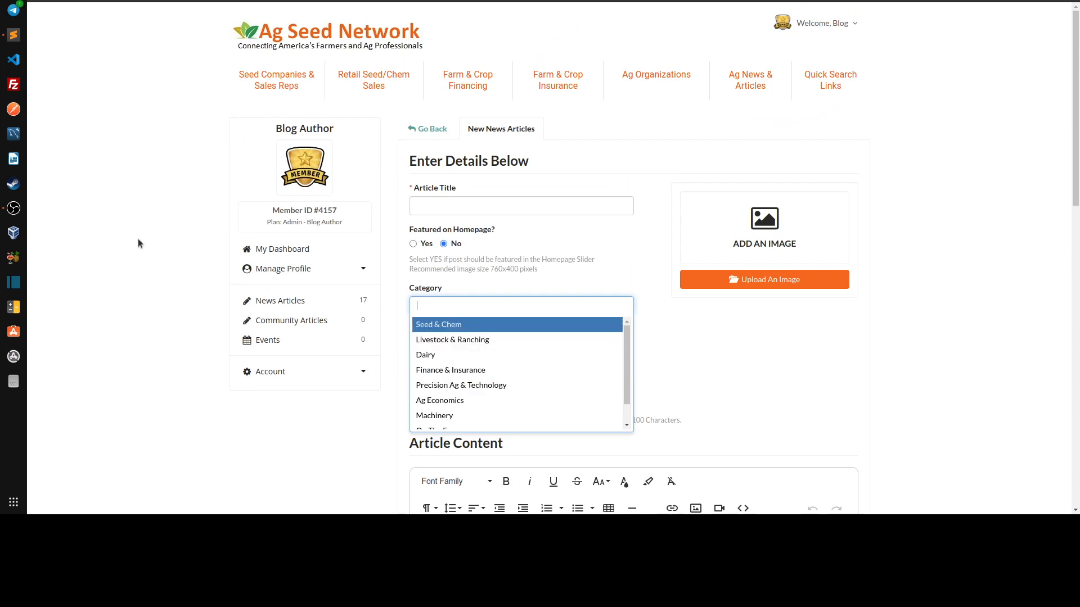
pyautogui.click(444, 355)
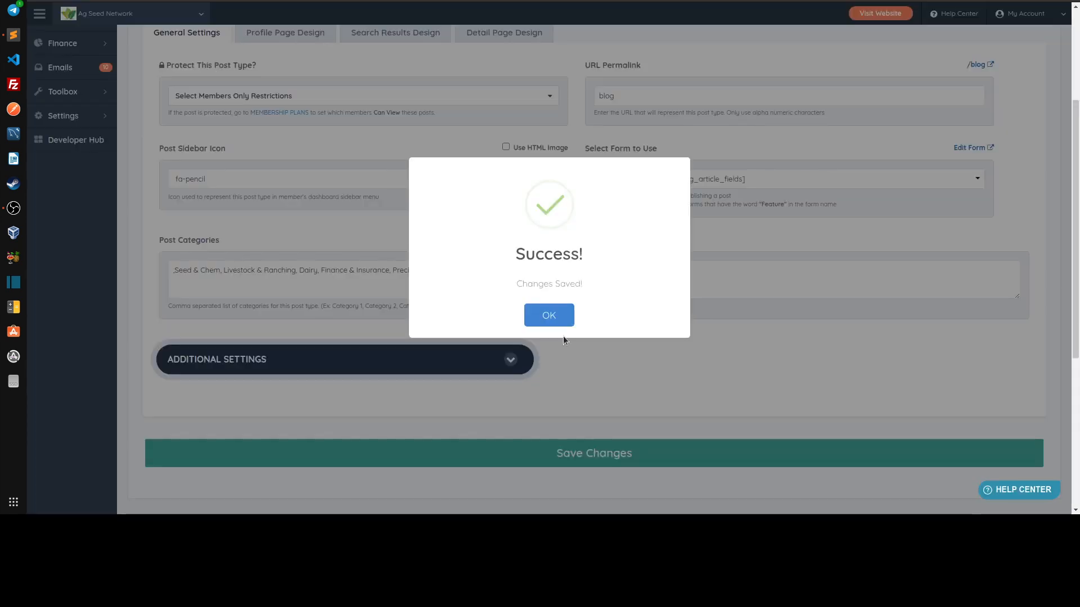
# Remove the leading comma before Seed & Chem from the News Articles Post Categories and save the changes
pyautogui.click(548, 315)
pyautogui.click(176, 273)
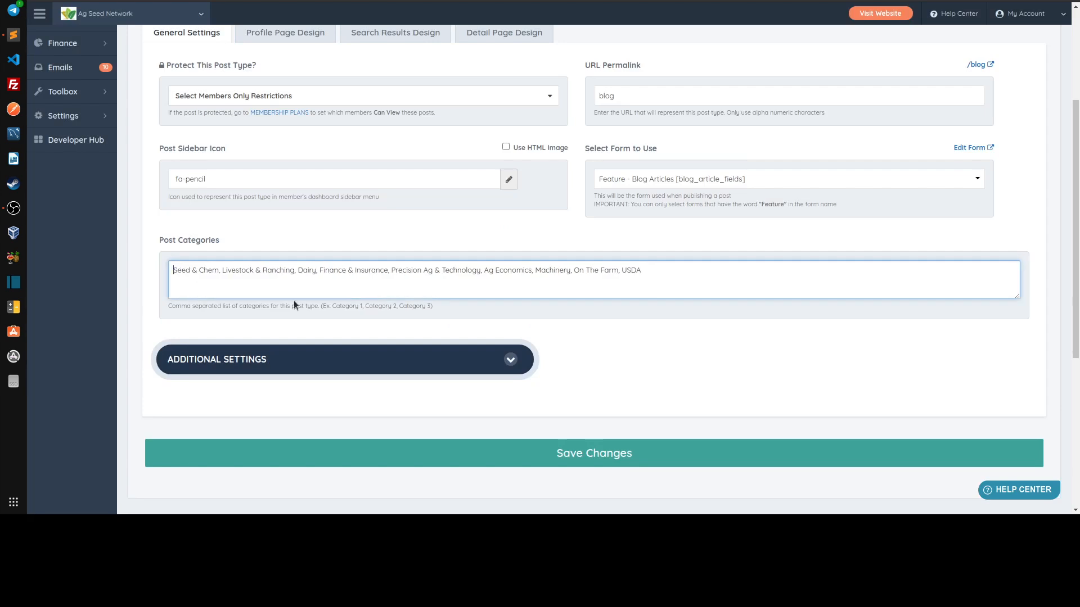
pyautogui.click(551, 450)
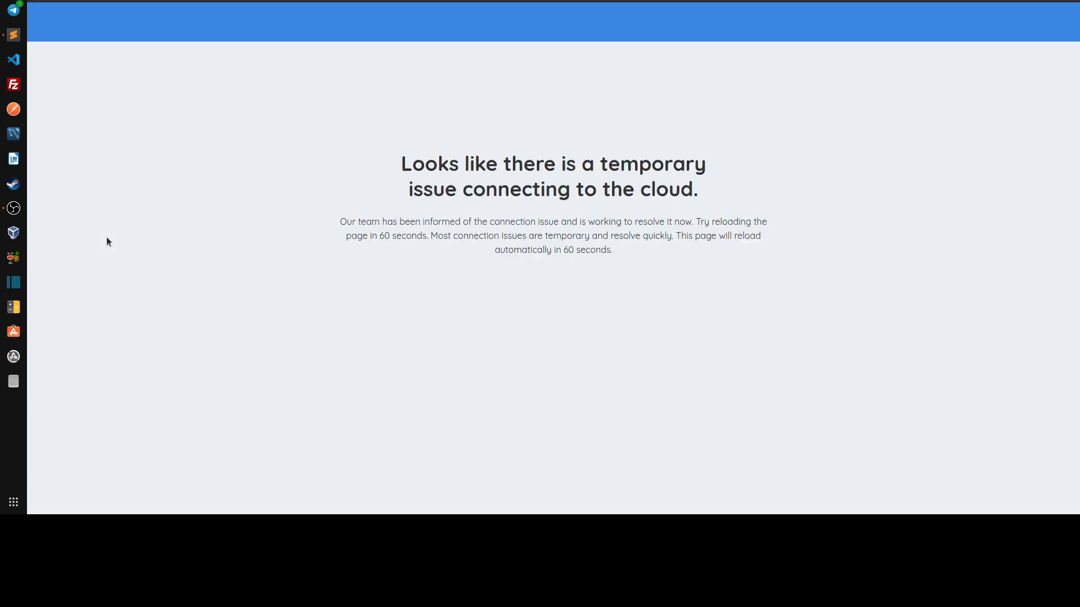
# Reload the new article form and check its Category field for a blank entry and the available options
pyautogui.press('F5')
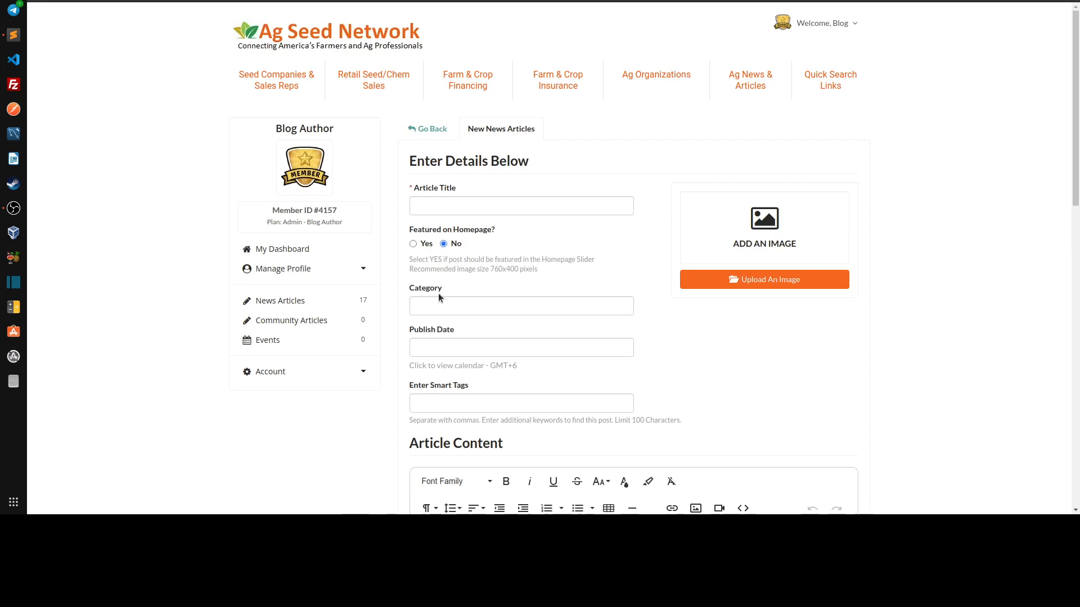
pyautogui.click(533, 304)
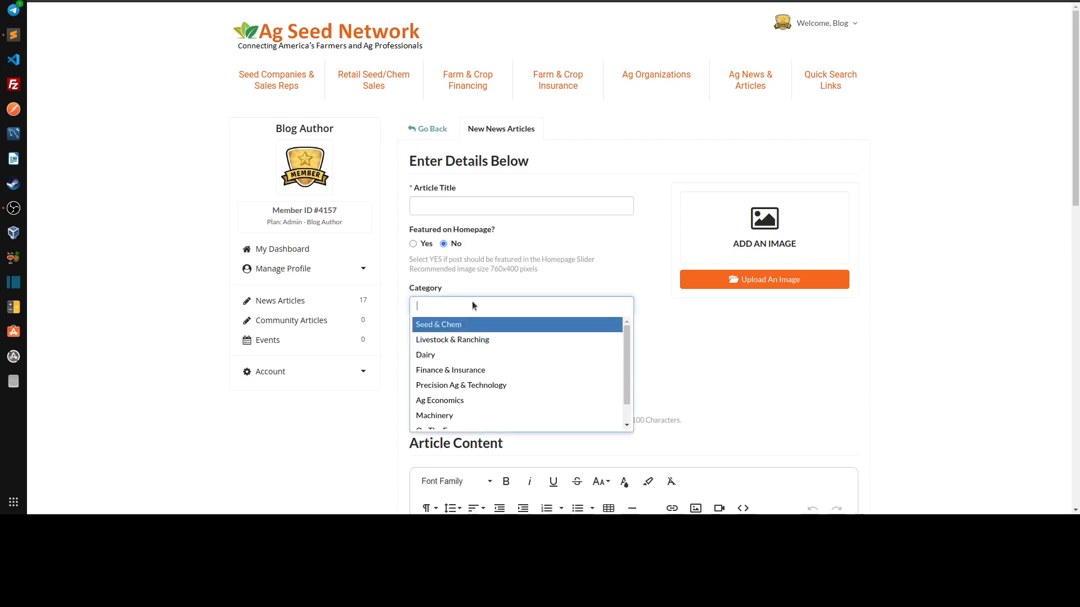
pyautogui.scroll(-1, 466, 406)
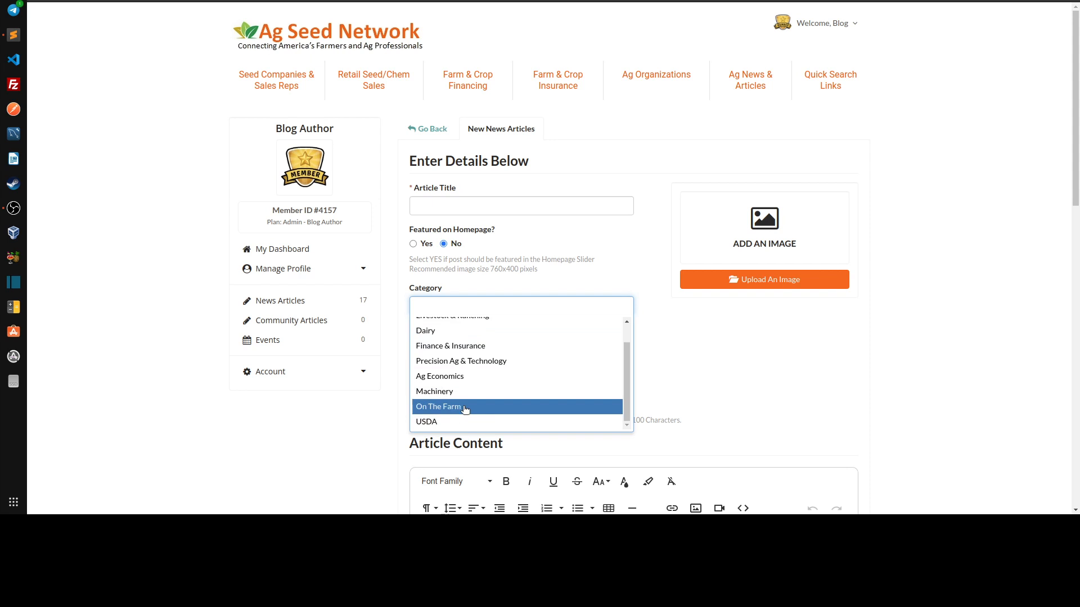
pyautogui.scroll(1, 467, 406)
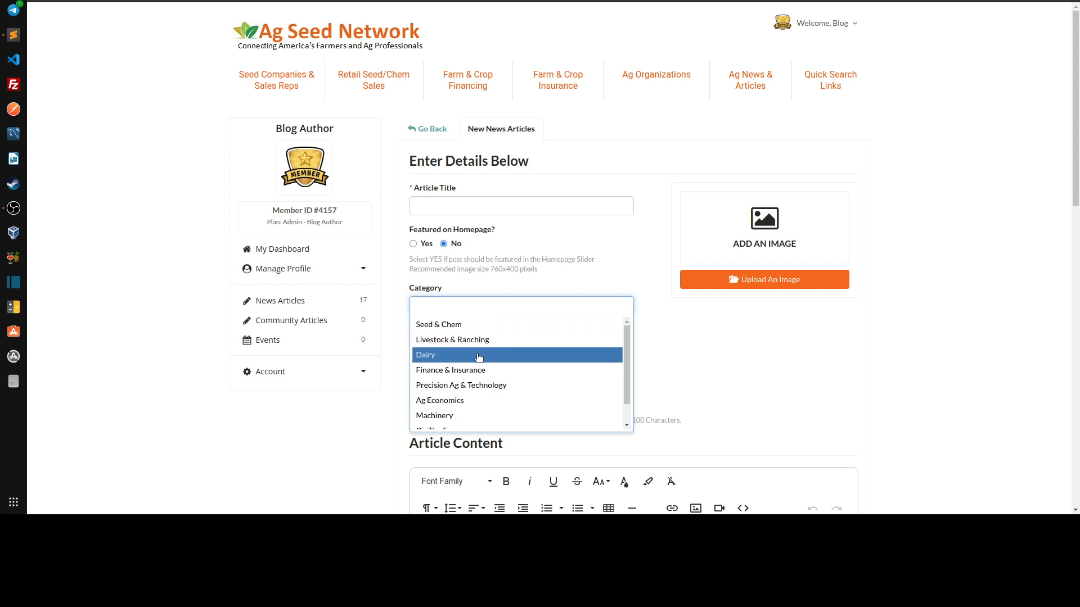
pyautogui.click(661, 366)
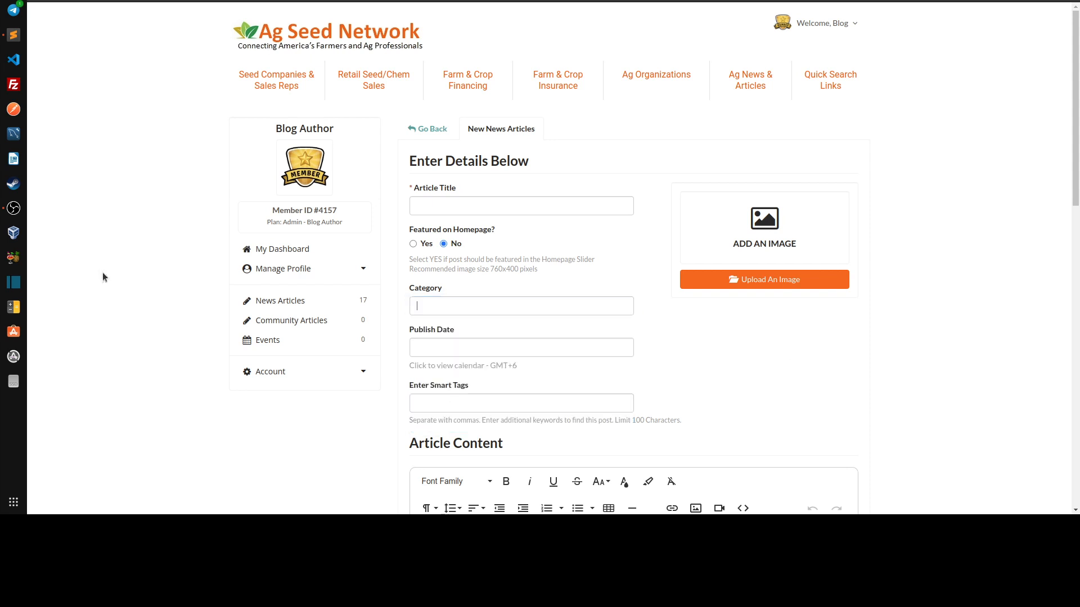